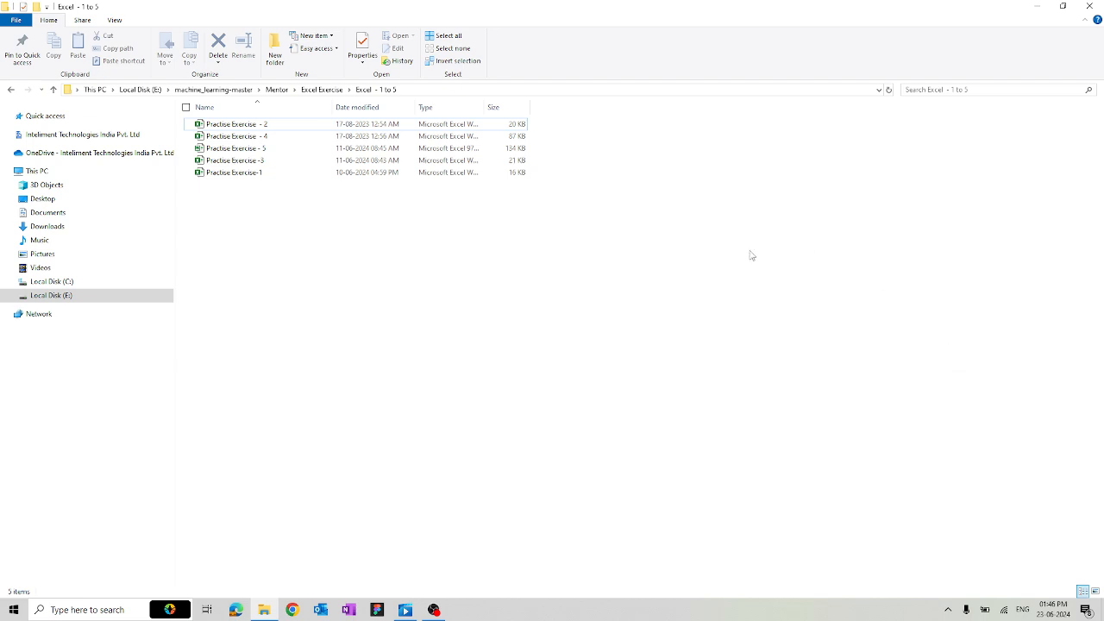
# Open the Practise Exercise -3 workbook and count the numerical responses in cell B17 with =COUNT(B5:B11).
pyautogui.doubleClick(267, 167)
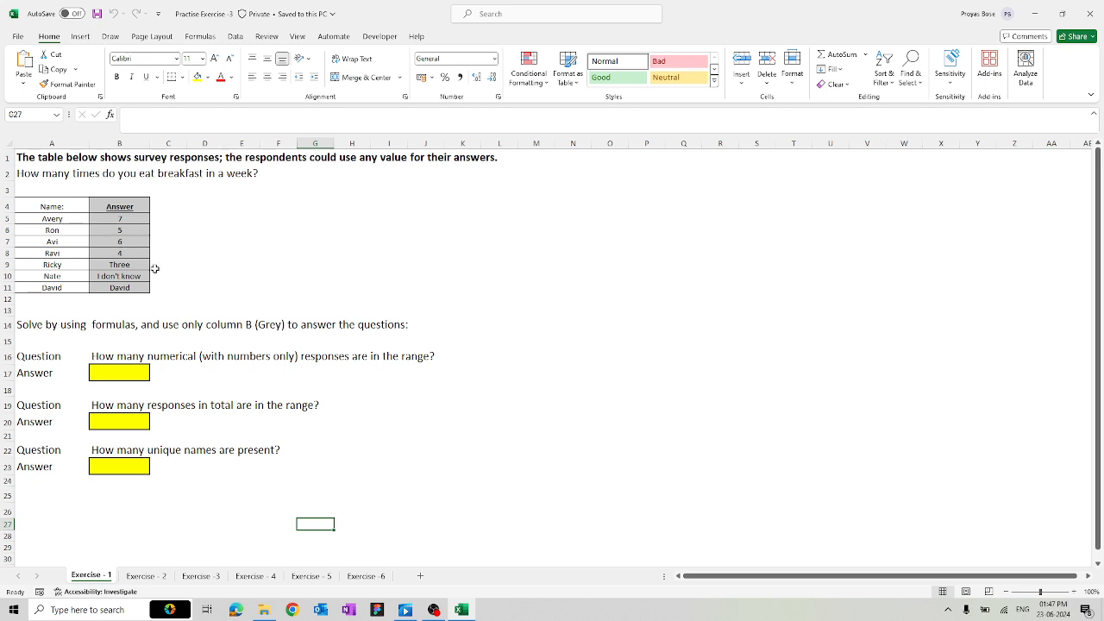
pyautogui.click(128, 371)
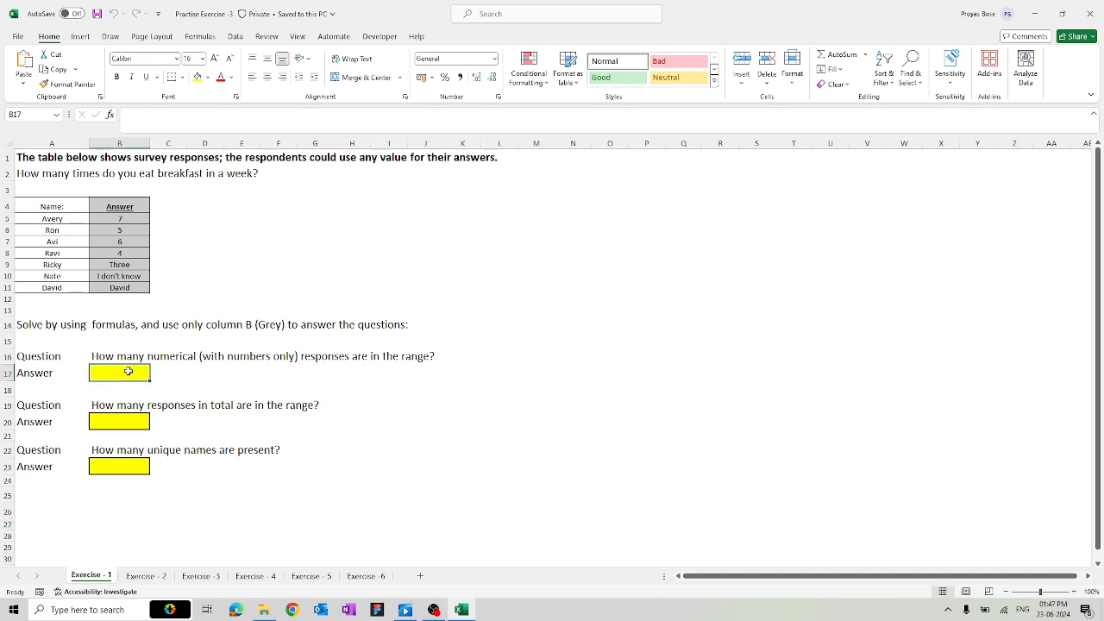
pyautogui.write('=coun')
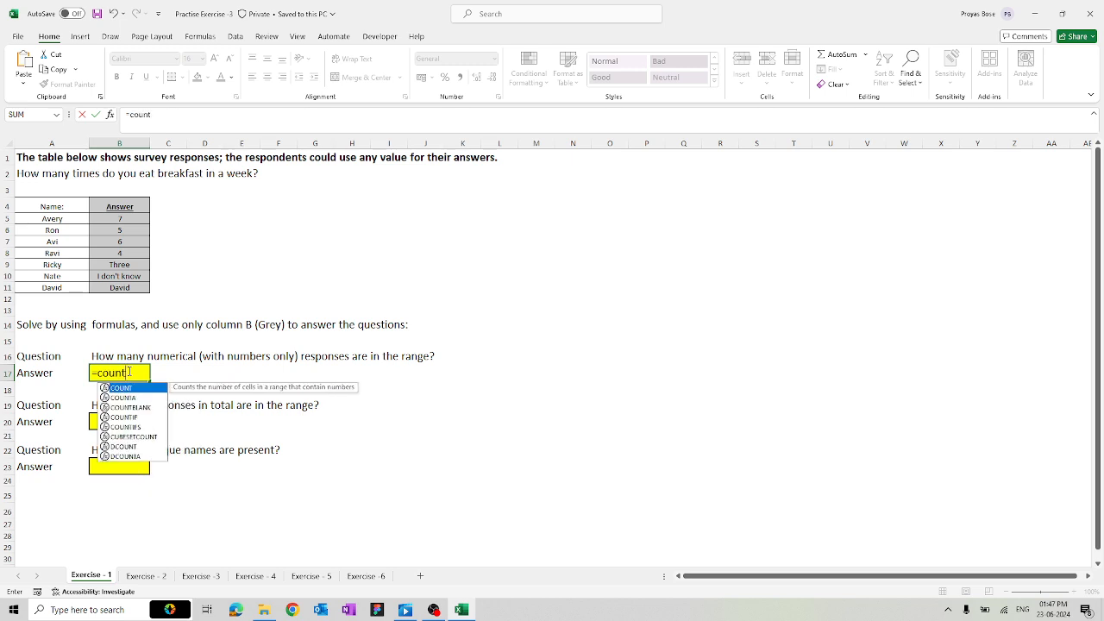
pyautogui.write('t')
pyautogui.press('Tab')
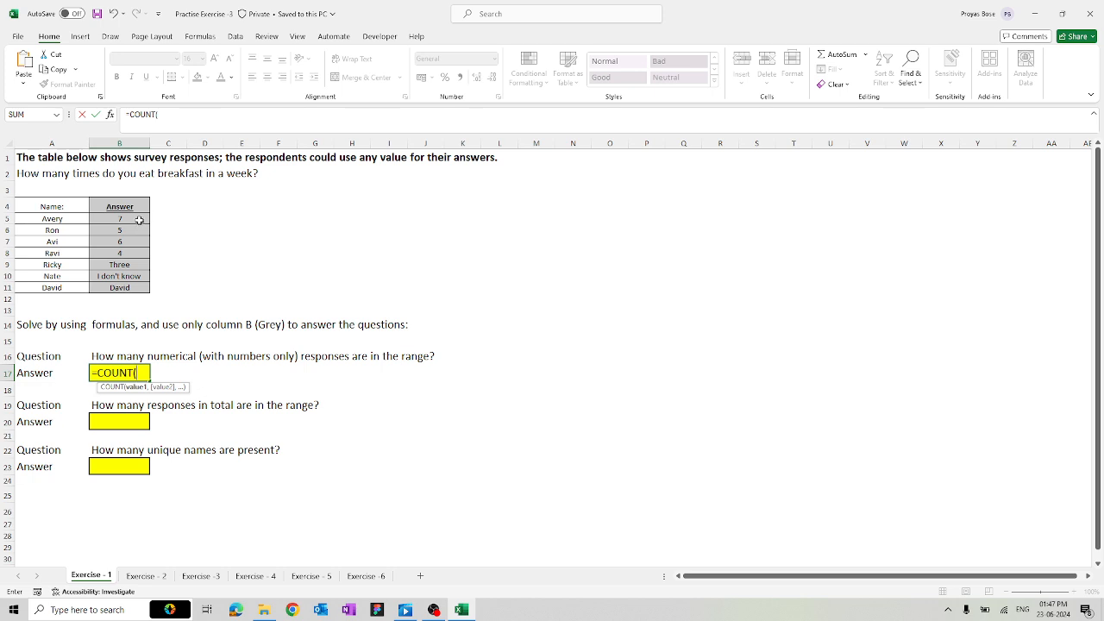
pyautogui.moveTo(139, 220); pyautogui.dragTo(132, 286)
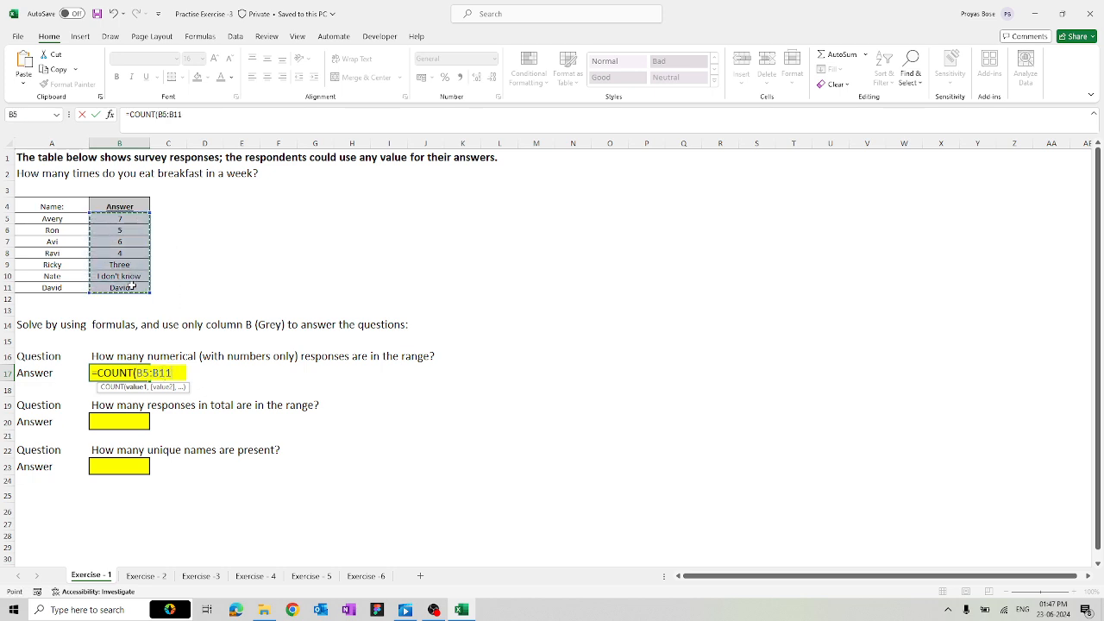
pyautogui.press('Return')
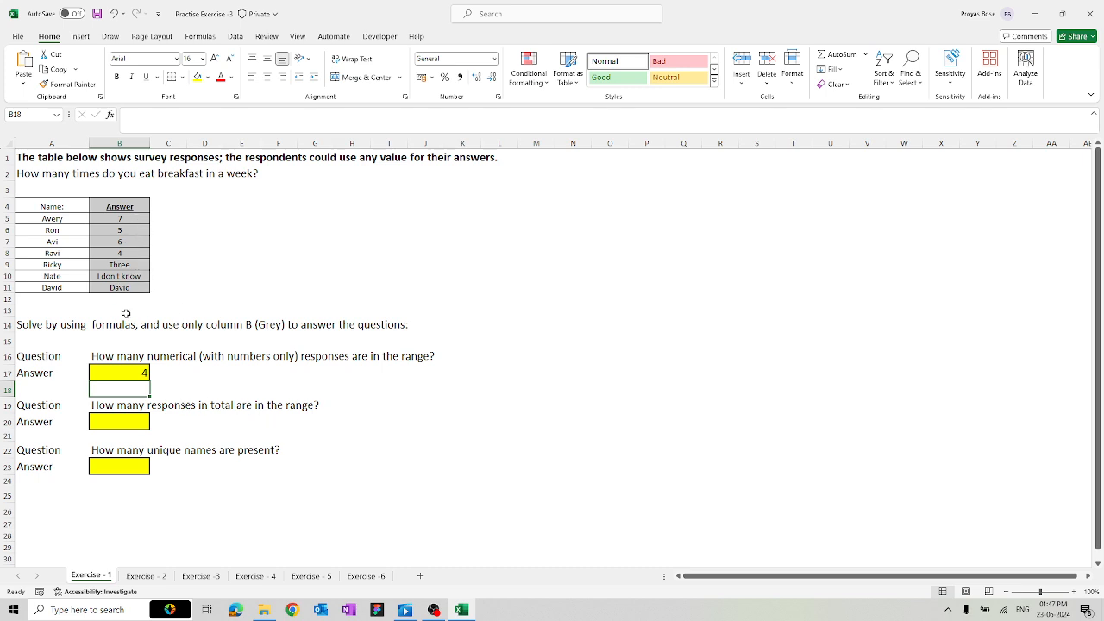
# Count all responses in the Answer column by entering =COUNTA(B5:B11) in cell B20.
pyautogui.click(112, 430)
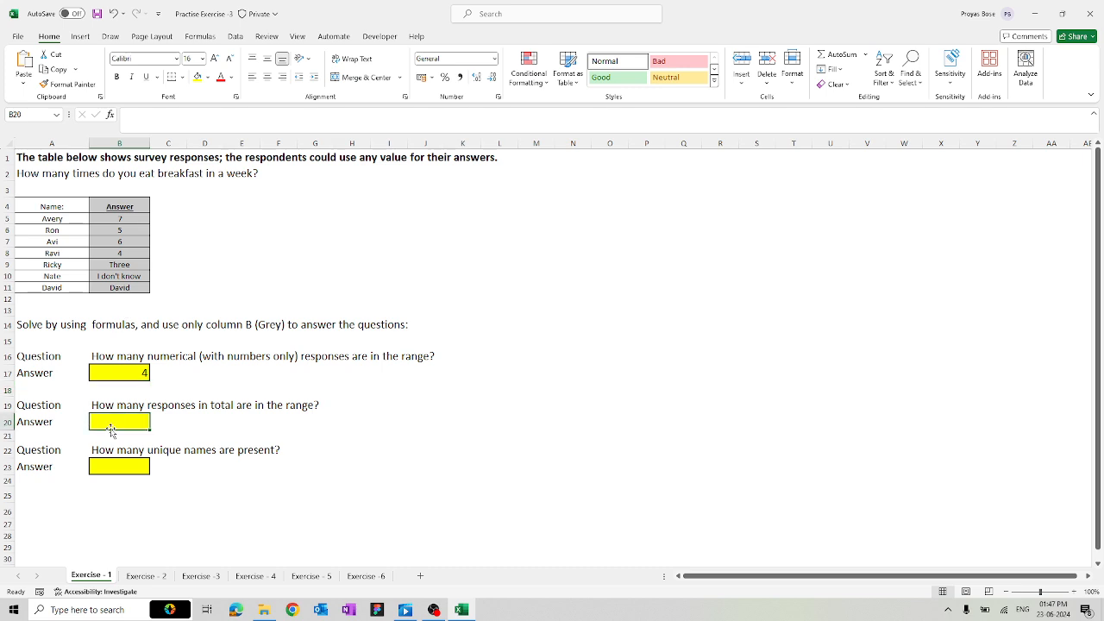
pyautogui.write('=cou')
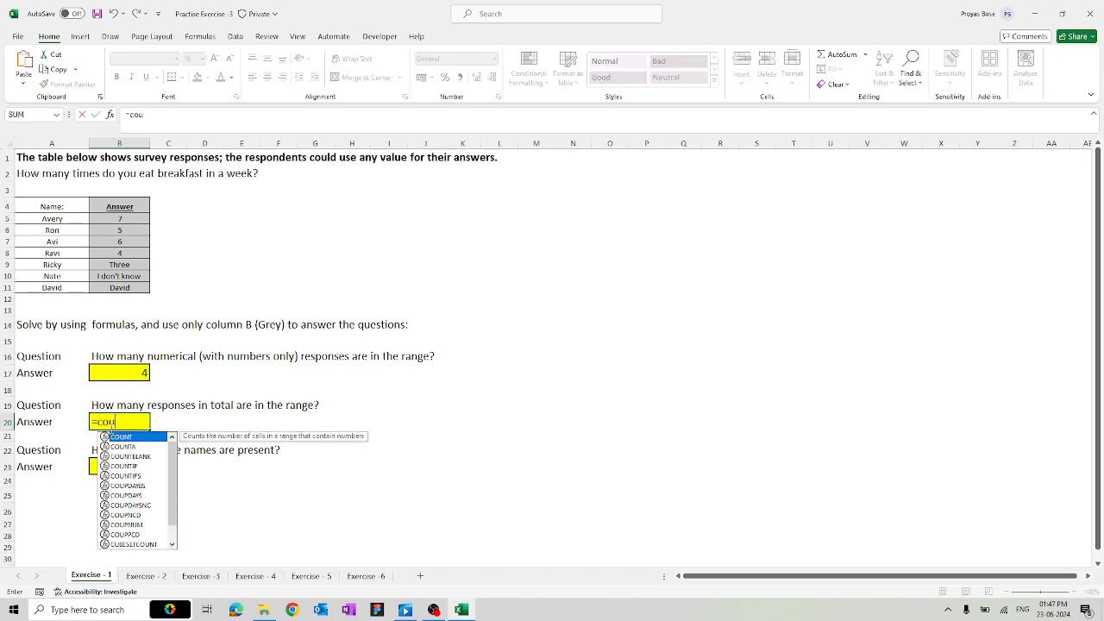
pyautogui.write('nt')
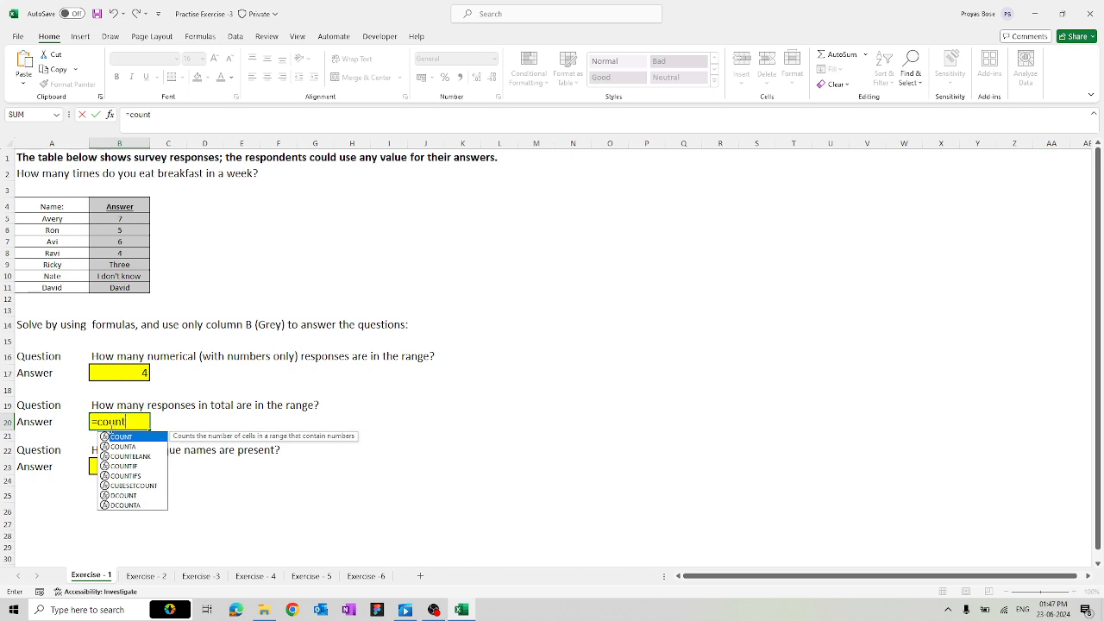
pyautogui.write('a')
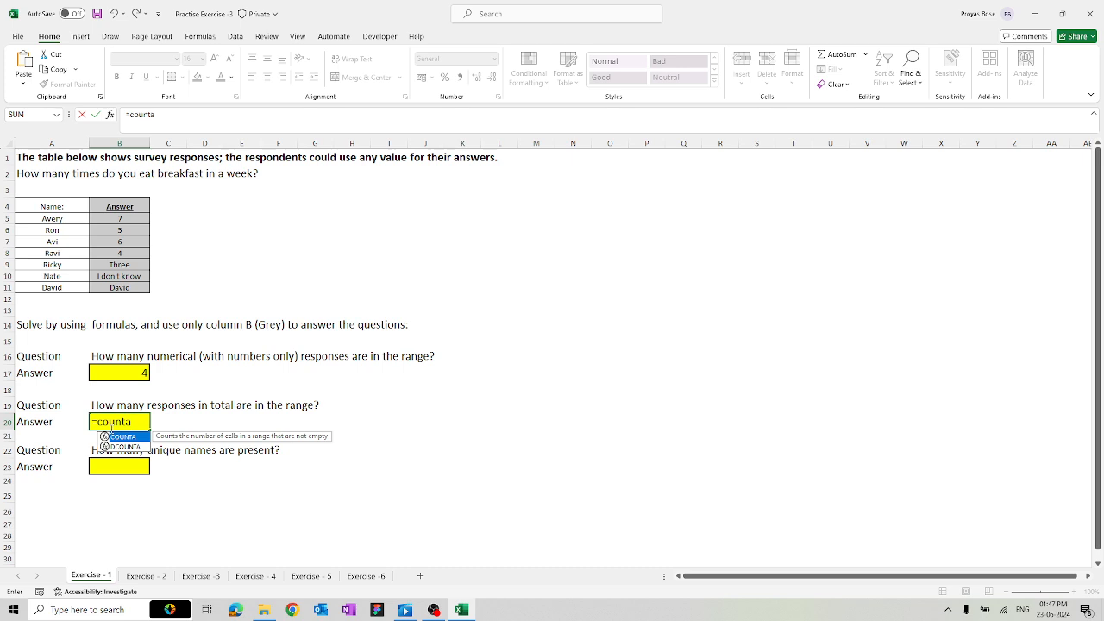
pyautogui.press('Tab')
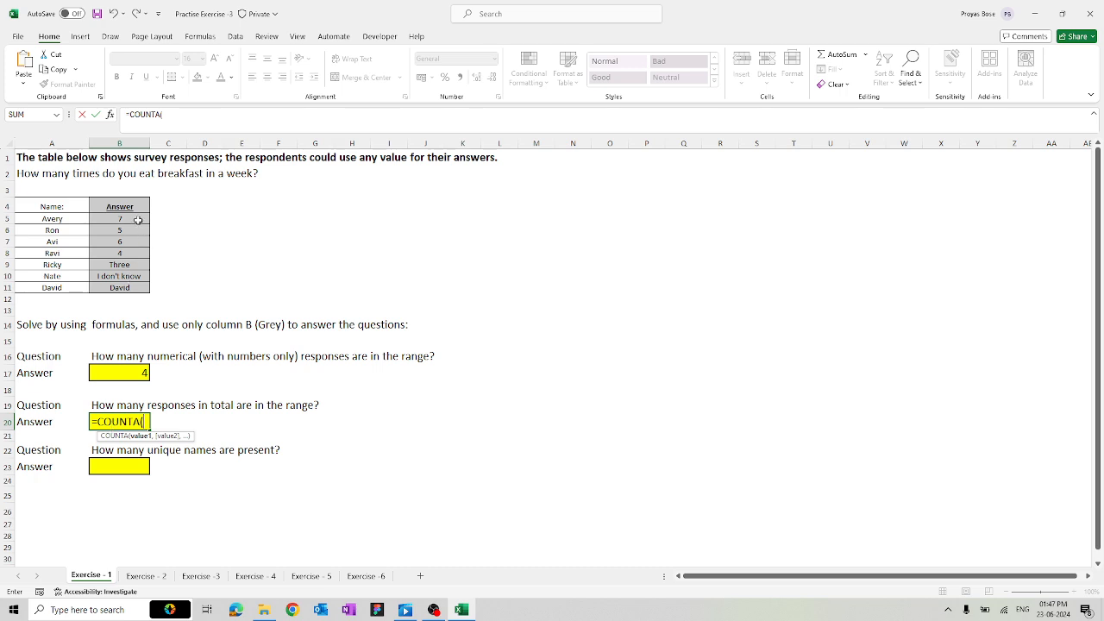
pyautogui.moveTo(138, 226); pyautogui.dragTo(135, 286)
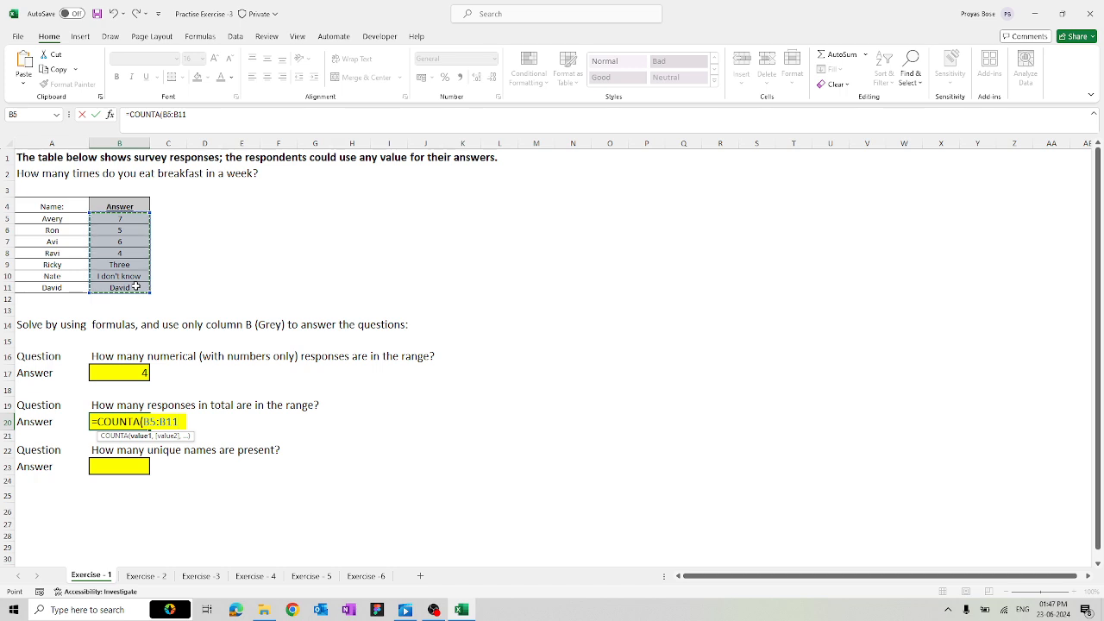
pyautogui.write(')')
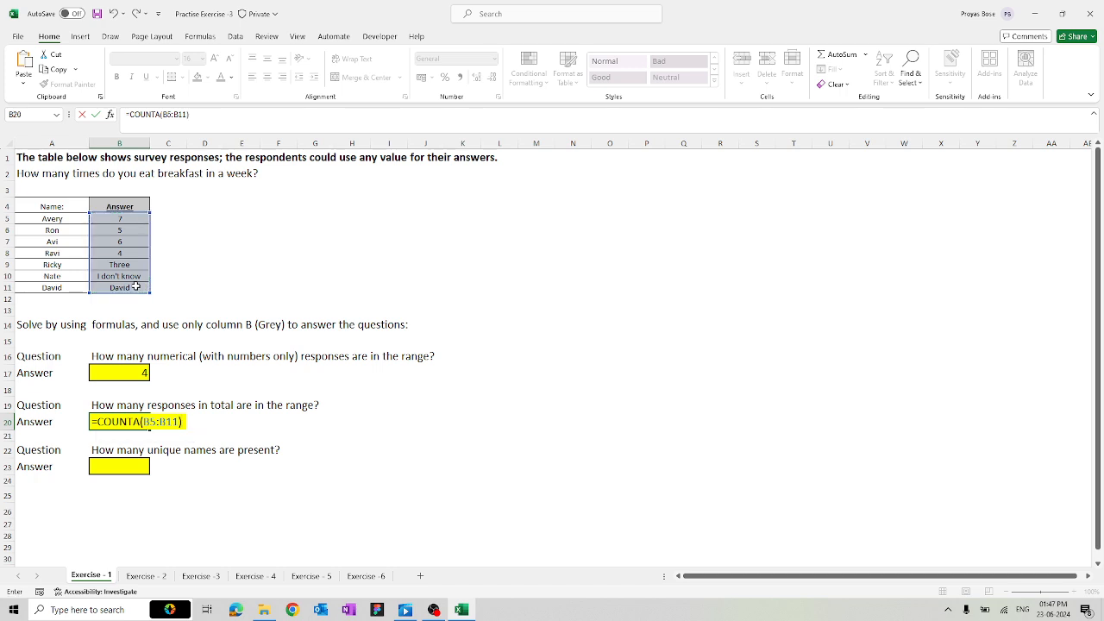
pyautogui.press('Return')
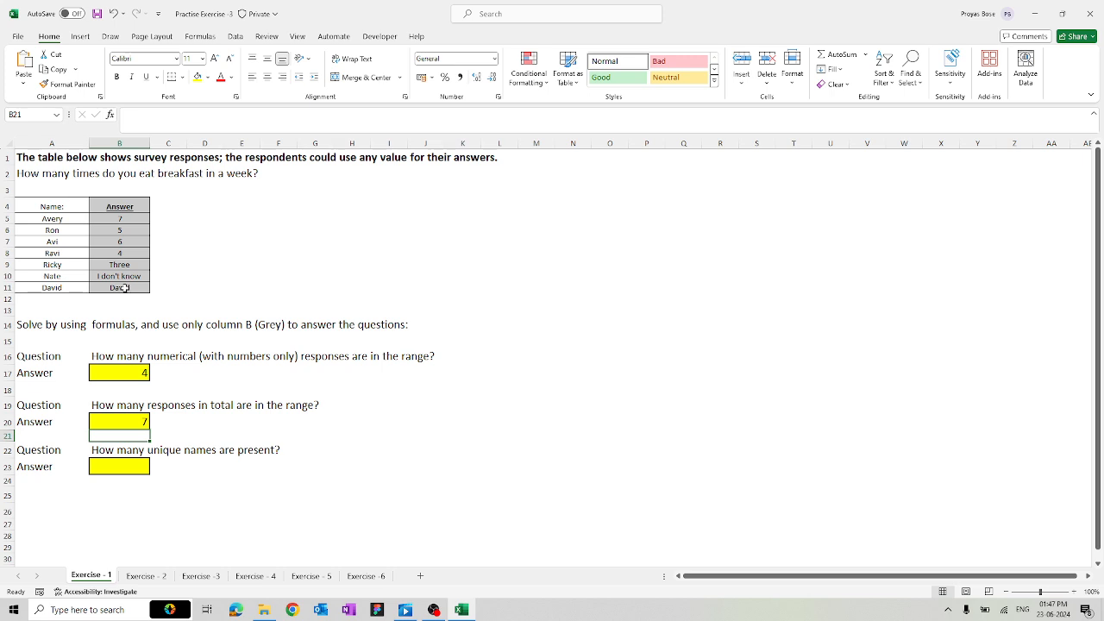
pyautogui.click(129, 467)
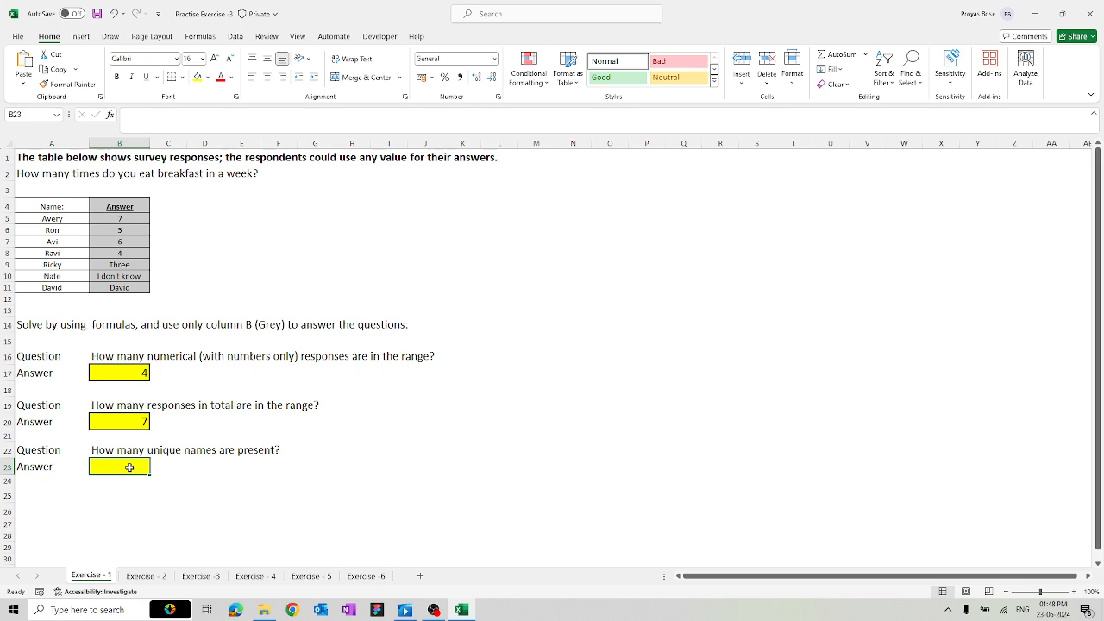
pyautogui.write('=')
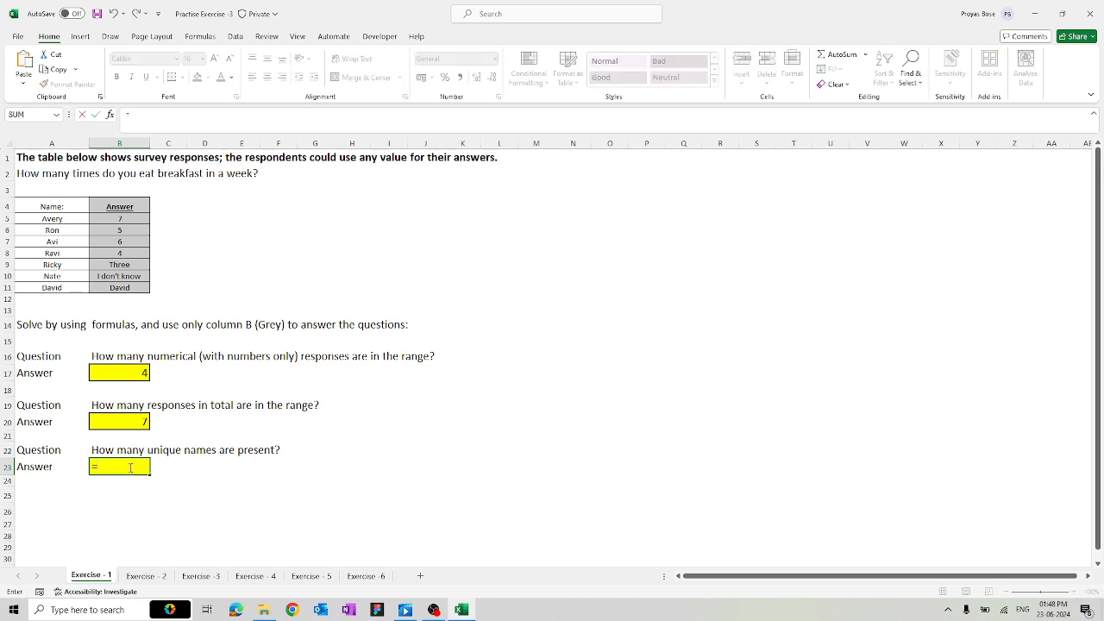
pyautogui.write('count')
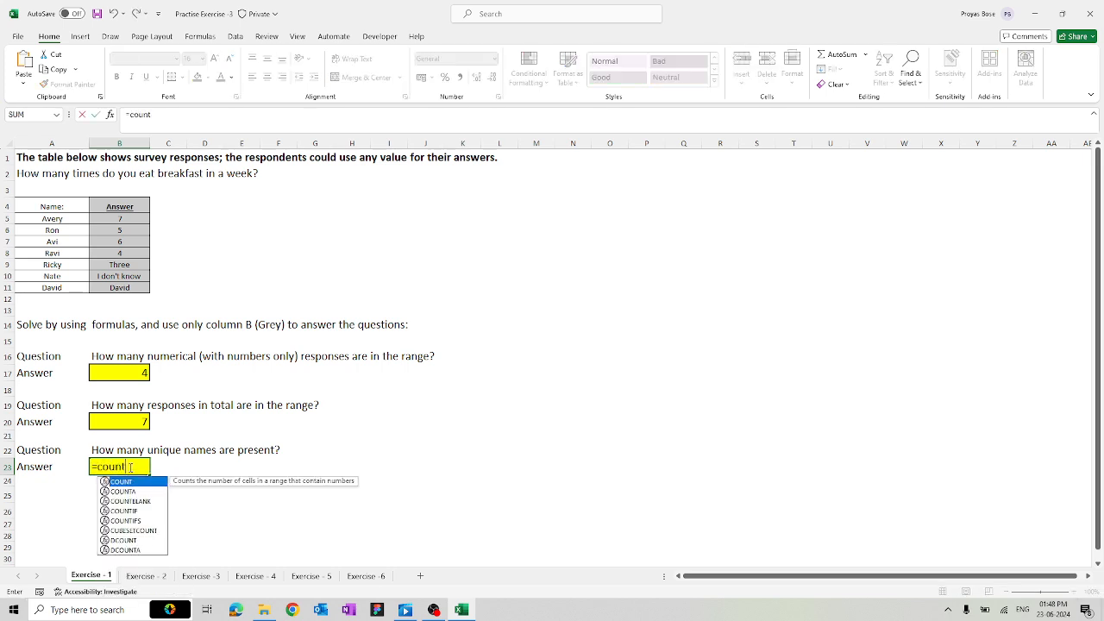
pyautogui.press('Down')
pyautogui.press('Tab')
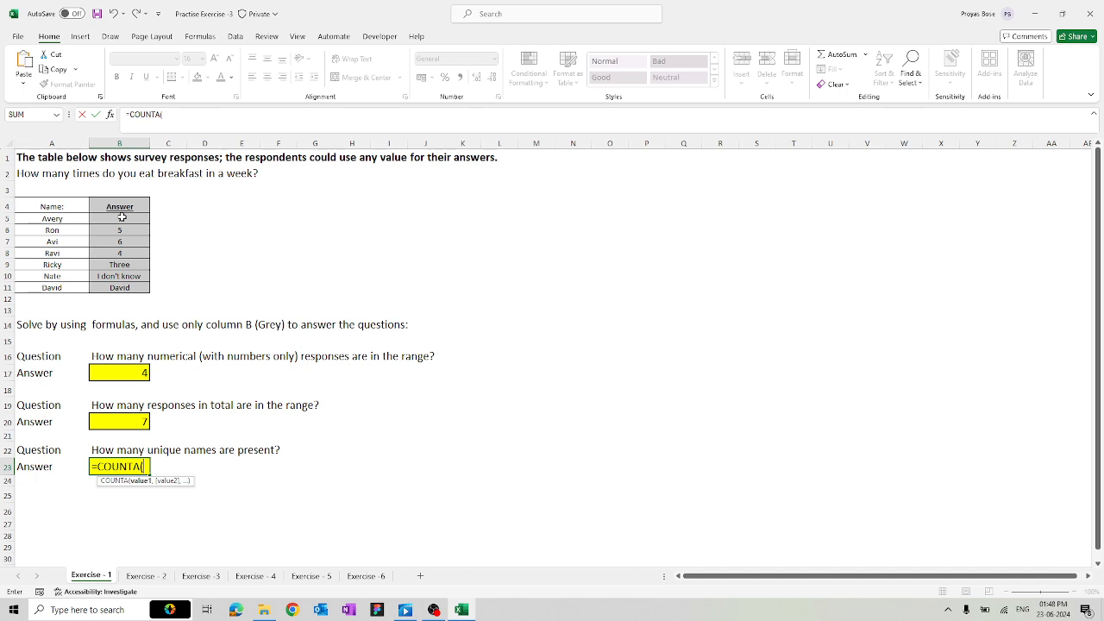
pyautogui.moveTo(122, 218); pyautogui.dragTo(119, 293)
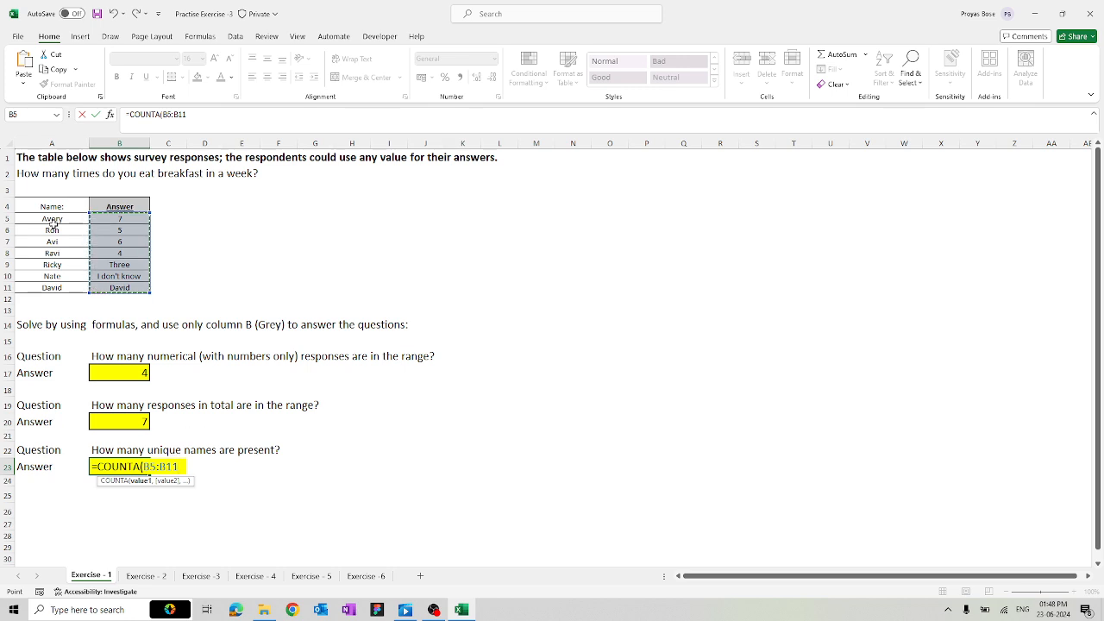
pyautogui.press('BackSpace')
pyautogui.press('BackSpace')
pyautogui.press('BackSpace')
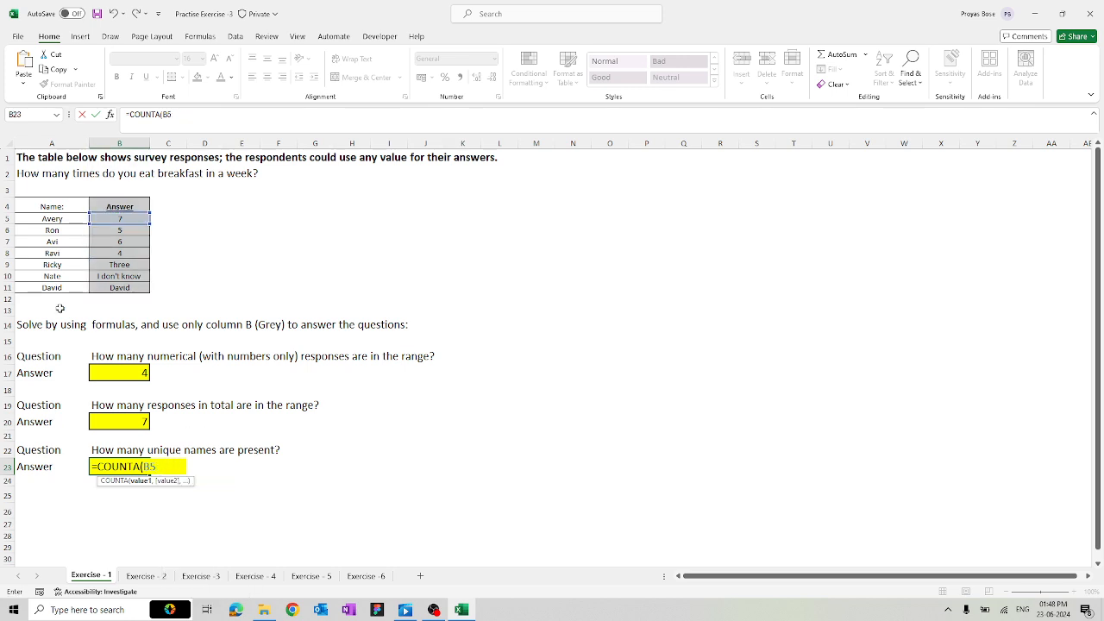
pyautogui.press('Escape')
pyautogui.click(189, 505)
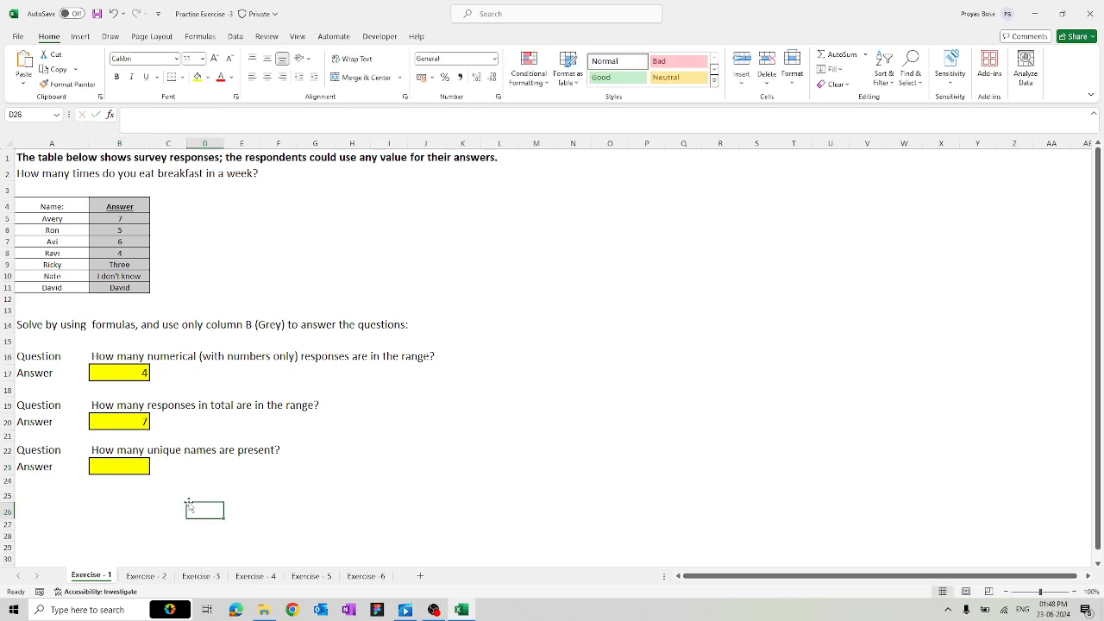
# Copy the names in A5:A11 and paste them into the empty area starting at cell J20.
pyautogui.click(134, 470)
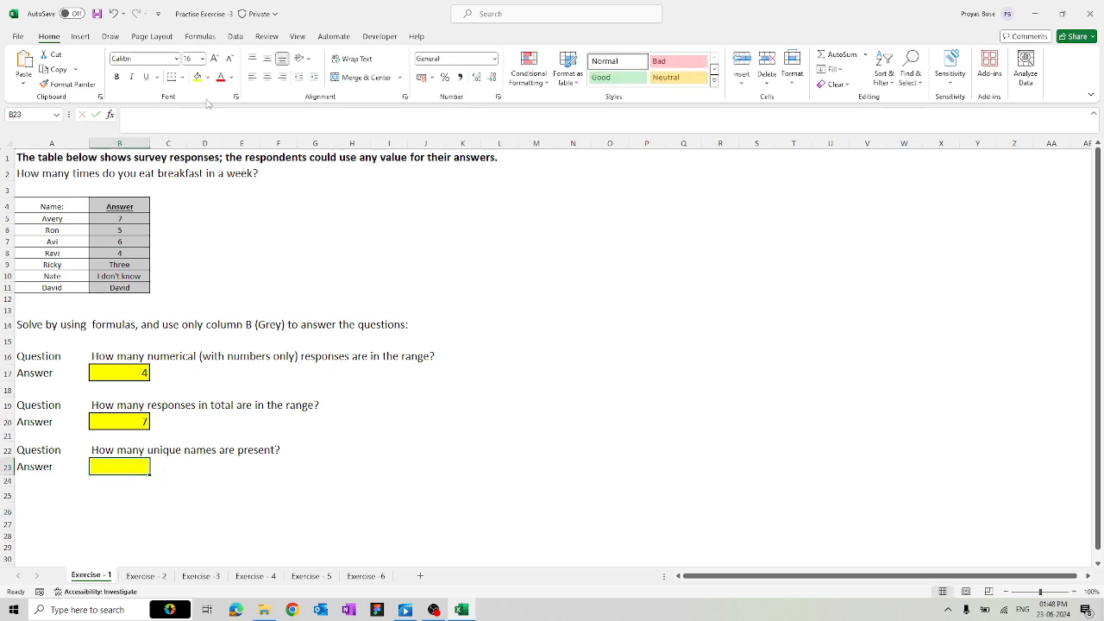
pyautogui.click(235, 37)
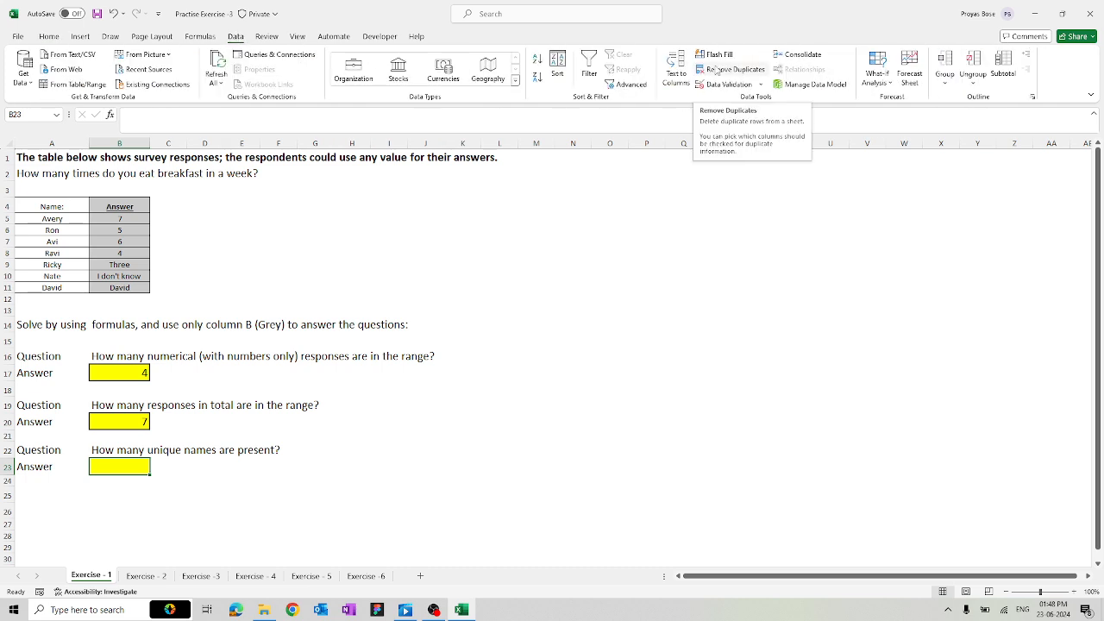
pyautogui.moveTo(52, 219); pyautogui.dragTo(54, 287)
pyautogui.hotkey('ctrl', 'c')
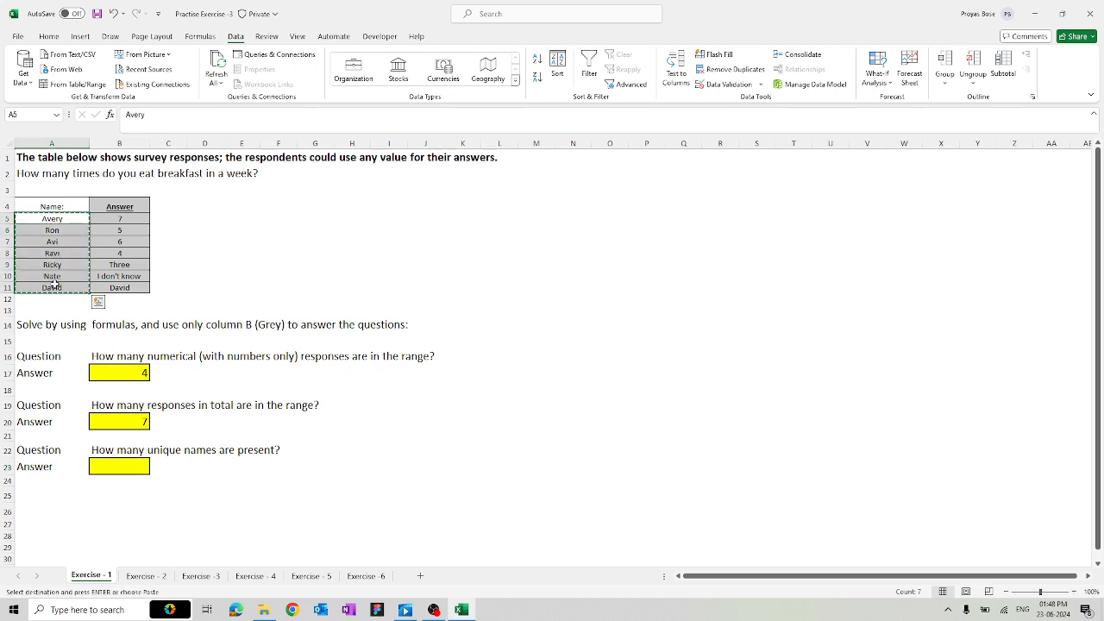
pyautogui.click(440, 425)
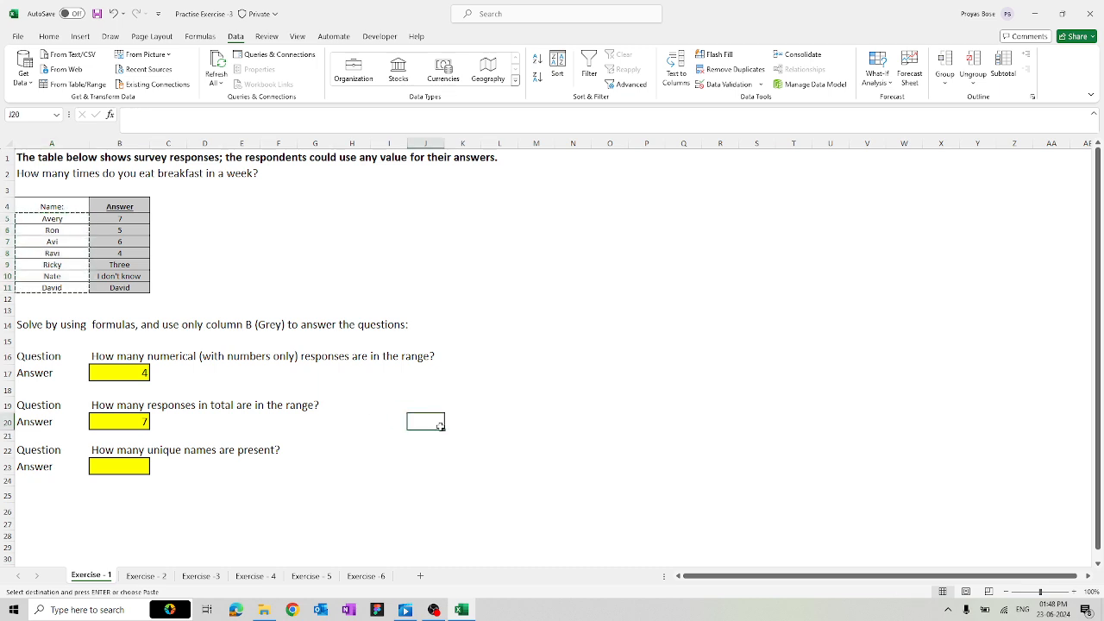
pyautogui.hotkey('ctrl', 'v')
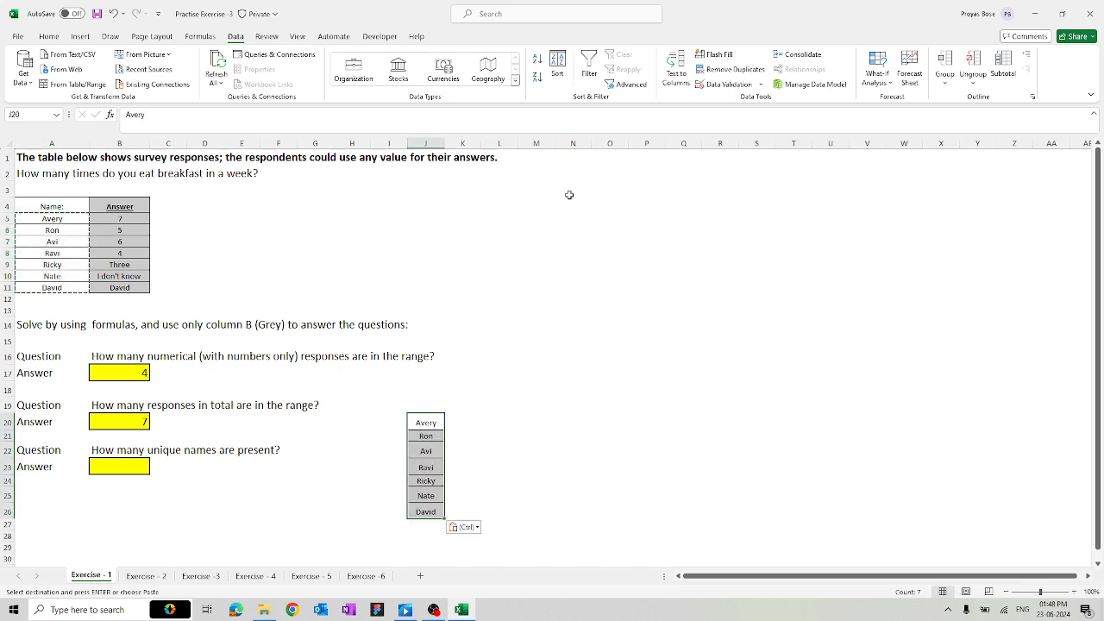
# Run Remove Duplicates on the copied name list in column J.
pyautogui.click(732, 69)
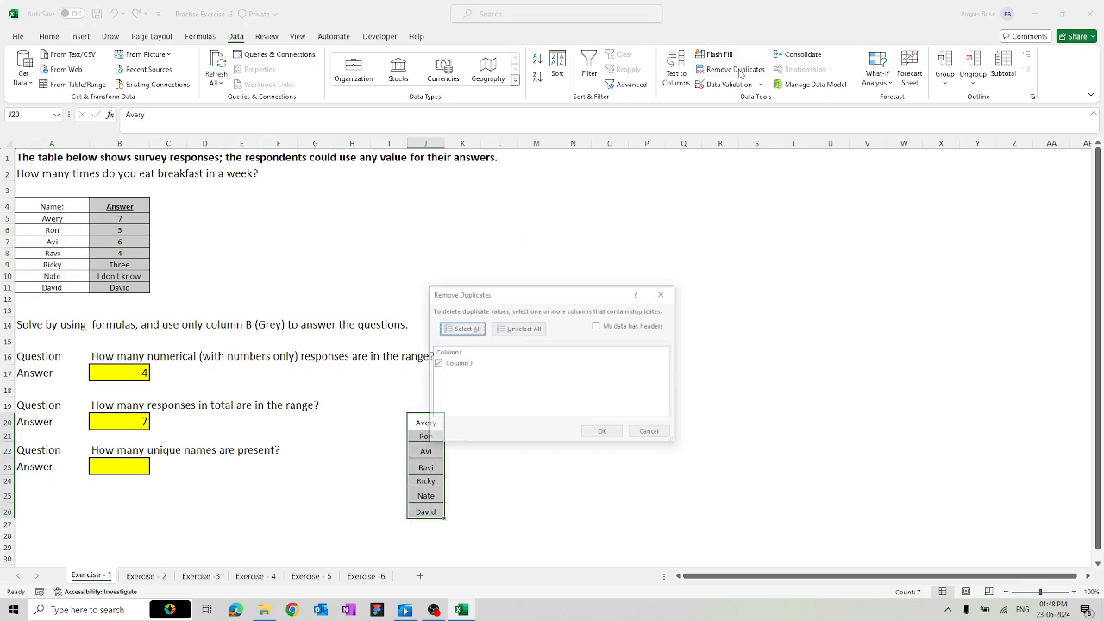
pyautogui.click(609, 433)
pyautogui.click(557, 338)
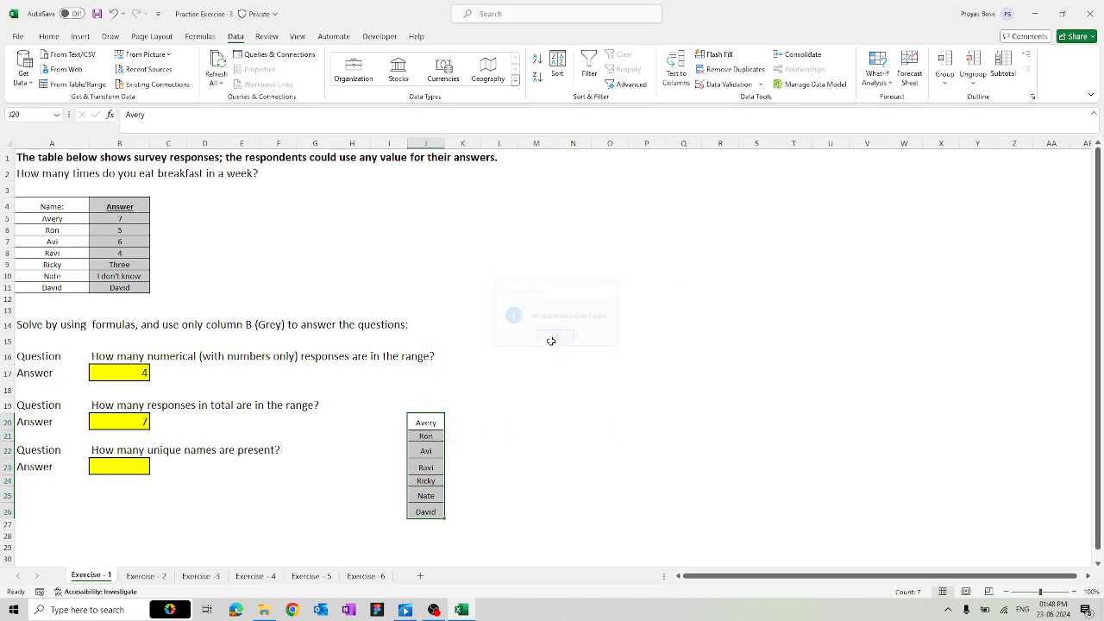
# Enter =COUNT(A5:A11) in cell B23 as the answer to the unique names question.
pyautogui.click(126, 467)
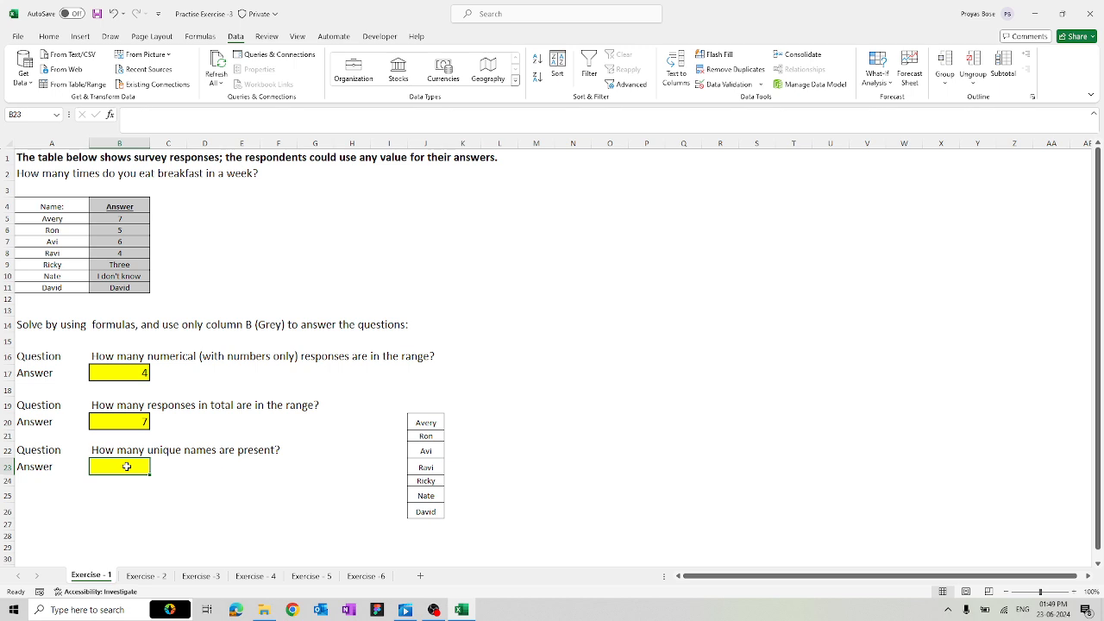
pyautogui.write('=')
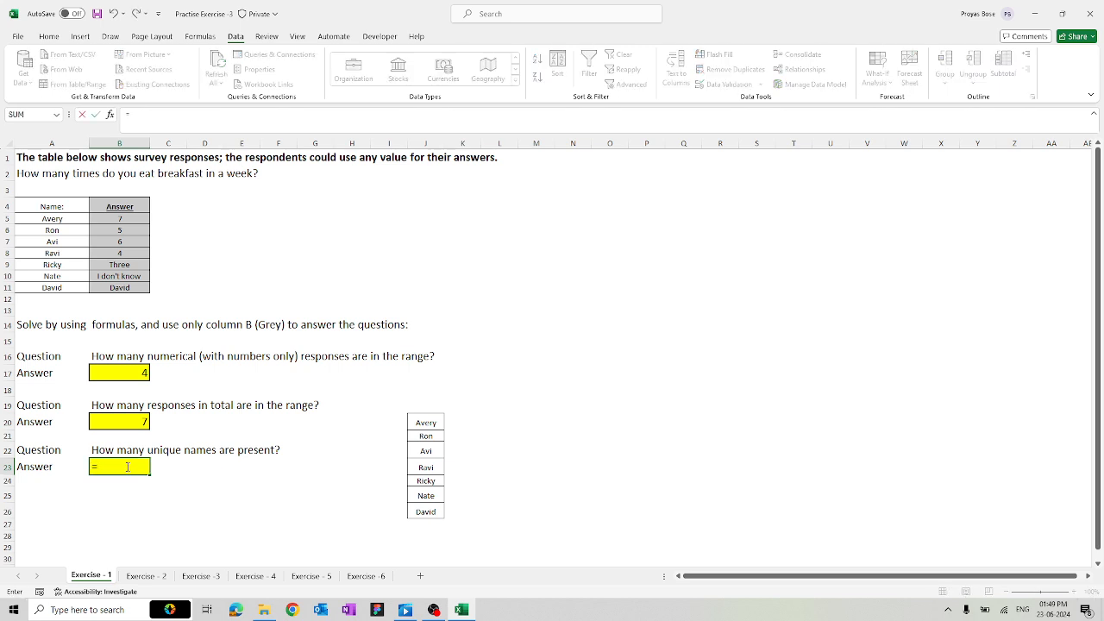
pyautogui.write('count')
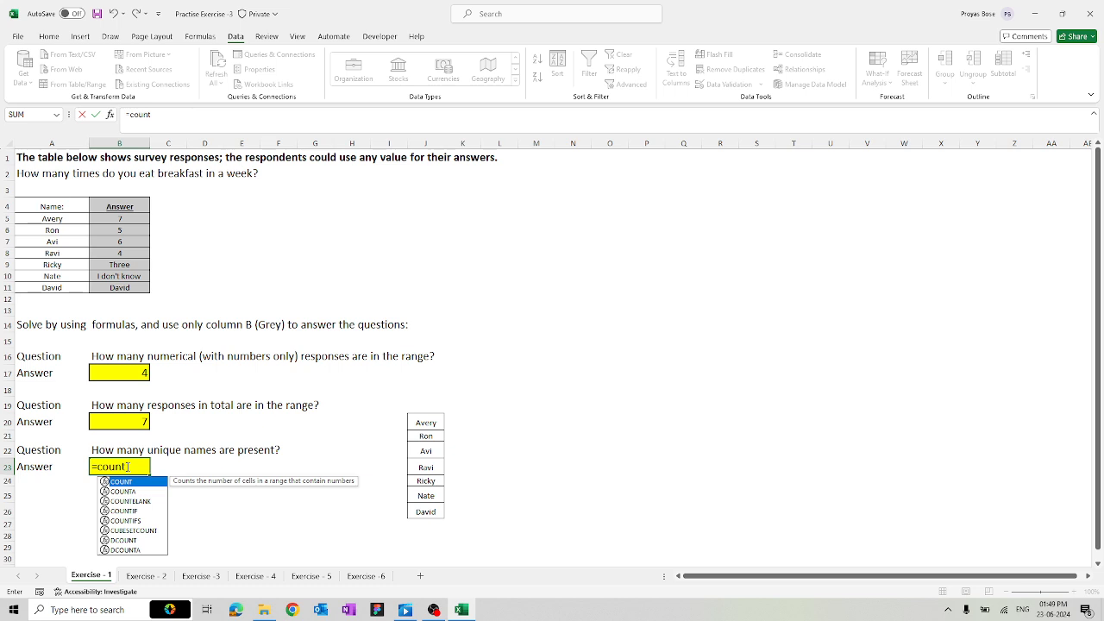
pyautogui.press('Tab')
pyautogui.moveTo(70, 217); pyautogui.dragTo(65, 287)
pyautogui.write(')')
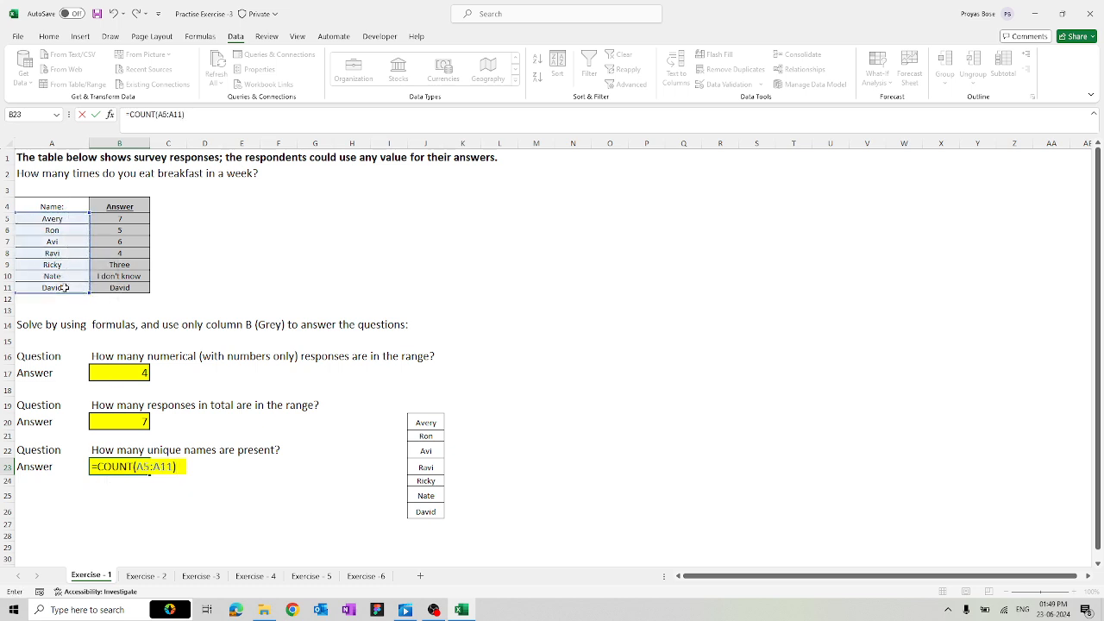
pyautogui.press('Return')
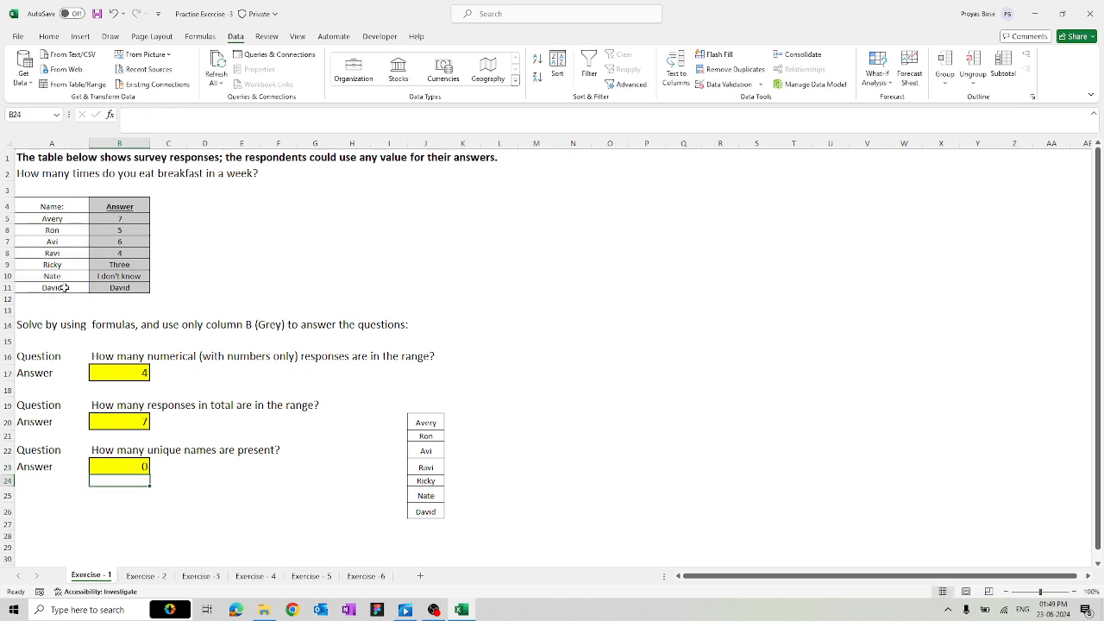
# Change the unique names formula in cell B23 to =COUNTA(A5:A11).
pyautogui.click(129, 465)
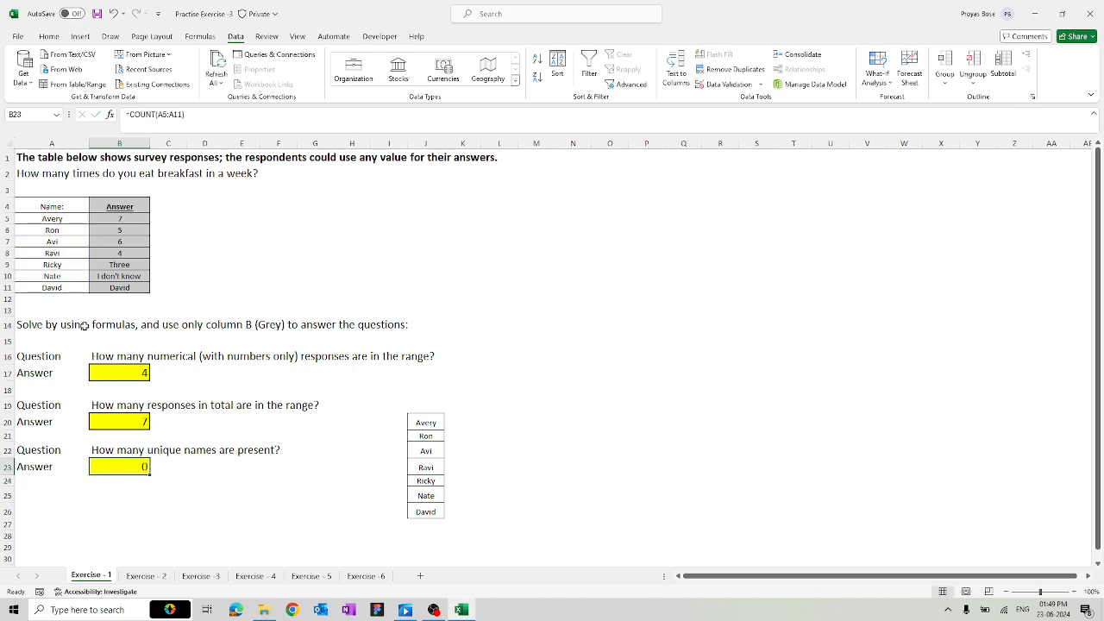
pyautogui.doubleClick(129, 464)
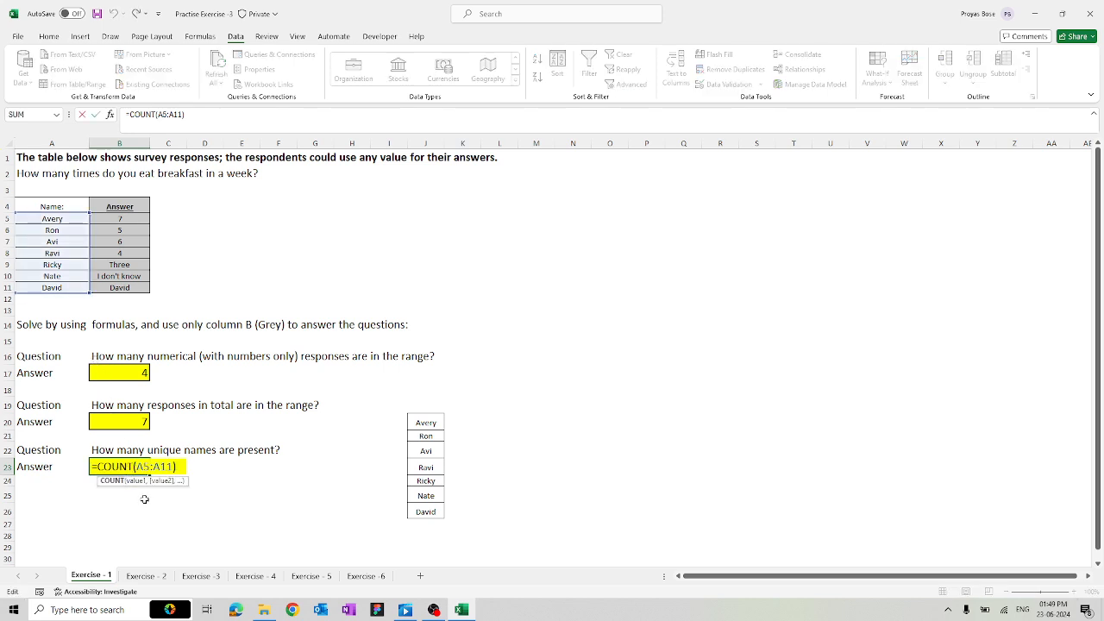
pyautogui.write('A')
pyautogui.press('Return')
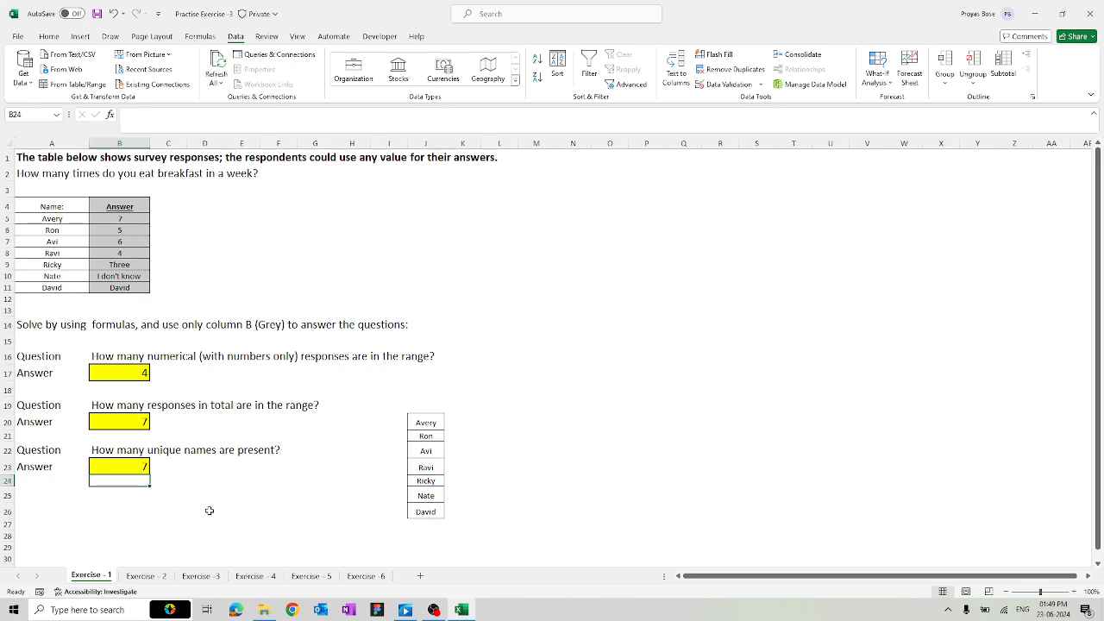
# Count the text-only responses by entering =COUNTA(B5:B11) - COUNT(B5:B11) in cell D24.
pyautogui.click(205, 481)
pyautogui.write('=count')
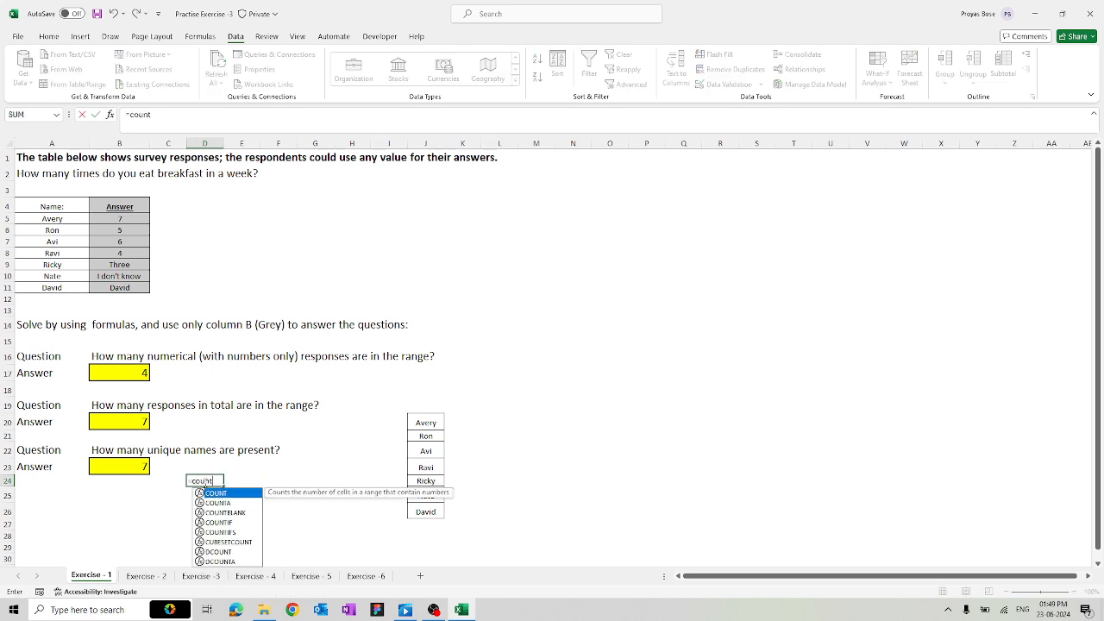
pyautogui.press('Down')
pyautogui.press('Tab')
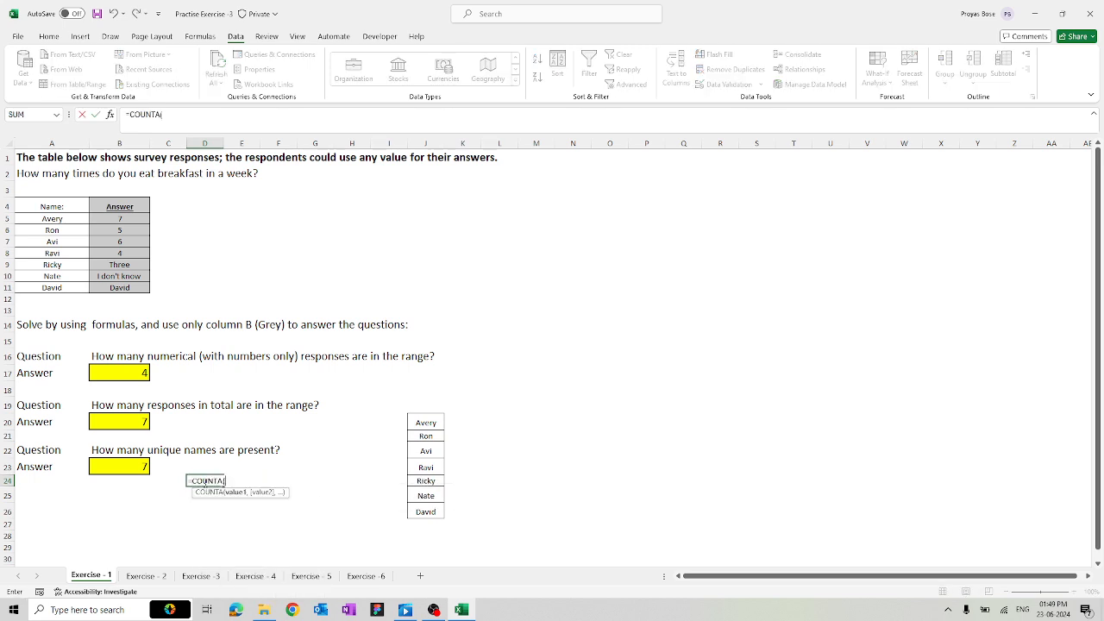
pyautogui.moveTo(135, 215); pyautogui.dragTo(130, 286)
pyautogui.write(') -')
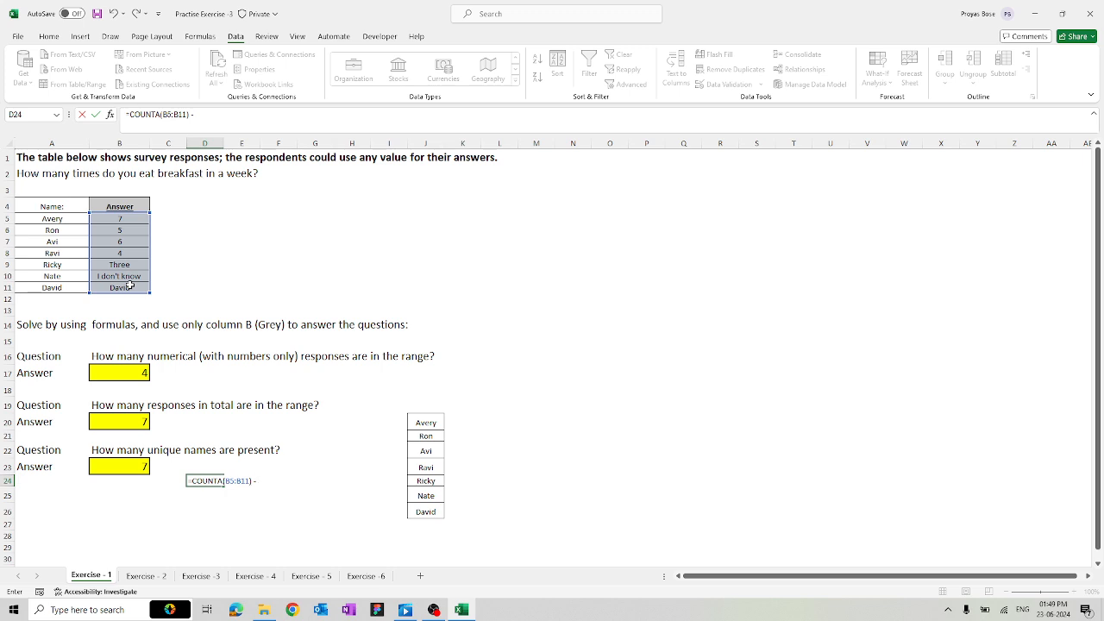
pyautogui.write('COUNT(')
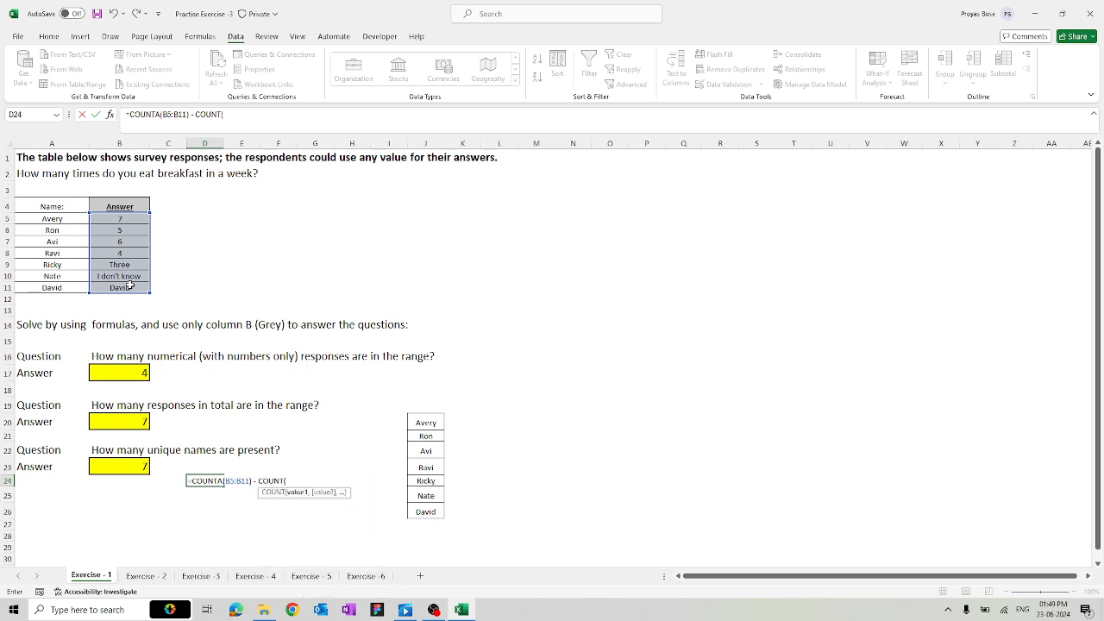
pyautogui.moveTo(123, 219); pyautogui.dragTo(125, 288)
pyautogui.write(')')
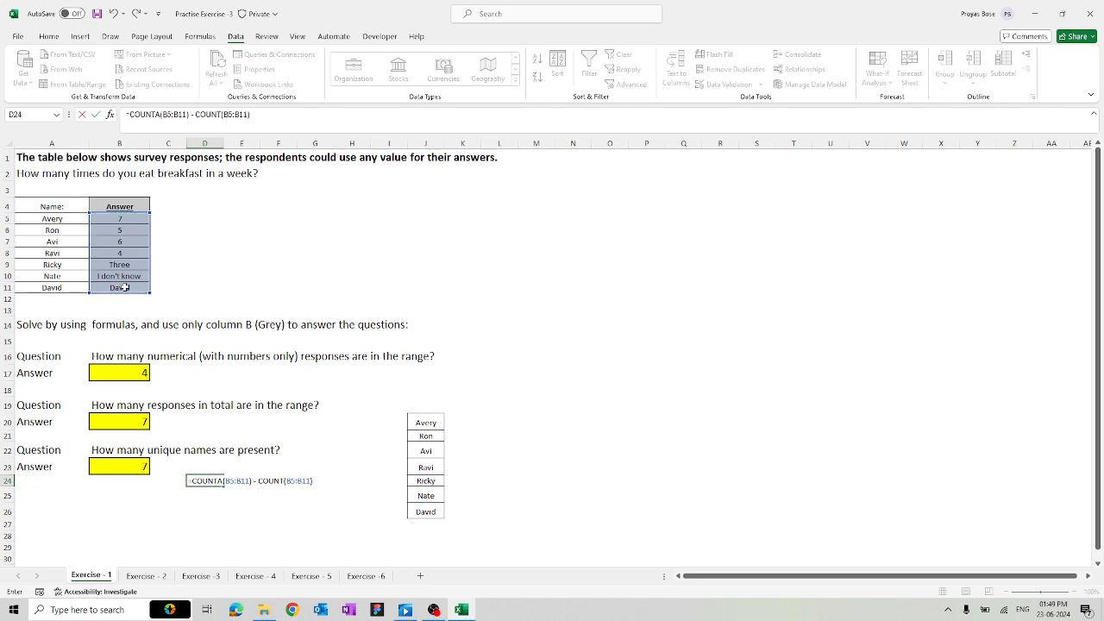
pyautogui.press('Return')
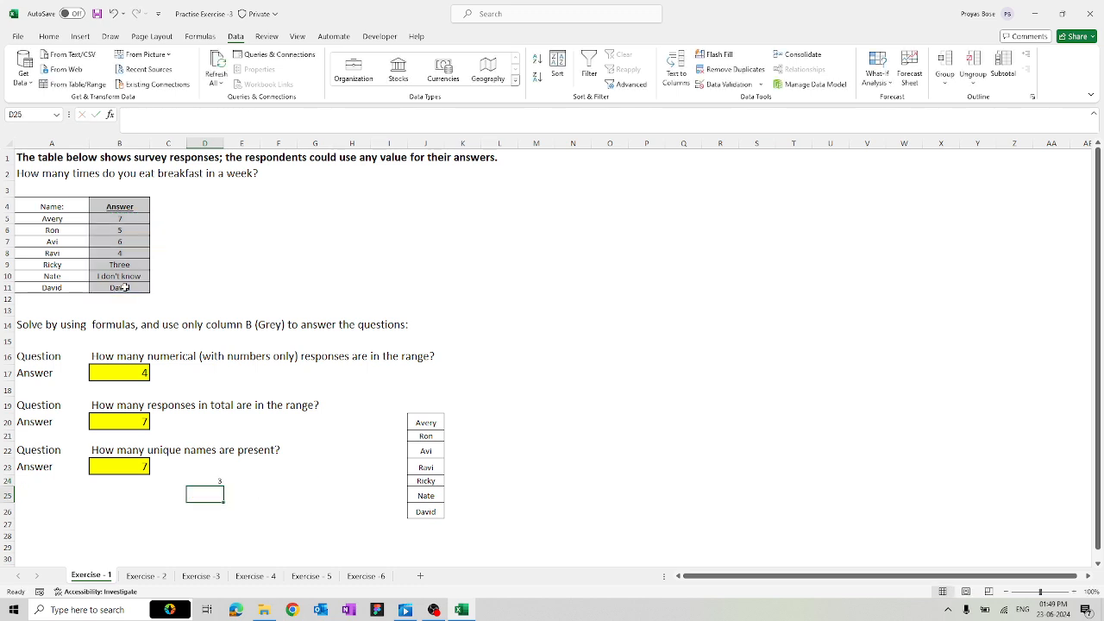
# Compare the formula in D24 with the text answers in B9:B11, and clear cell D24.
pyautogui.click(201, 478)
pyautogui.moveTo(138, 264); pyautogui.dragTo(135, 288)
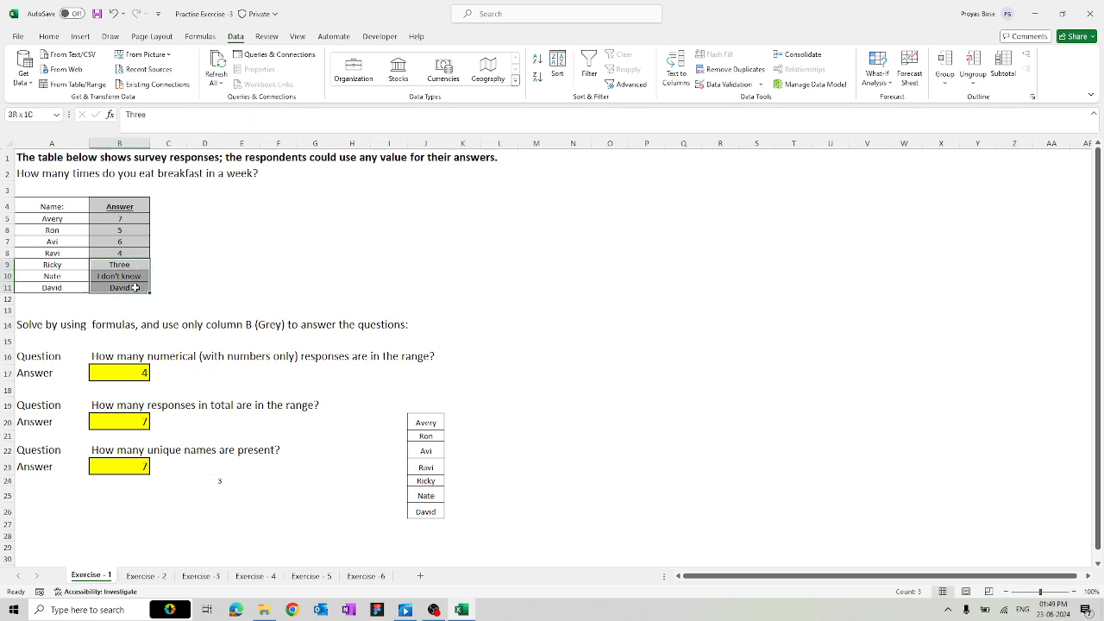
pyautogui.click(285, 470)
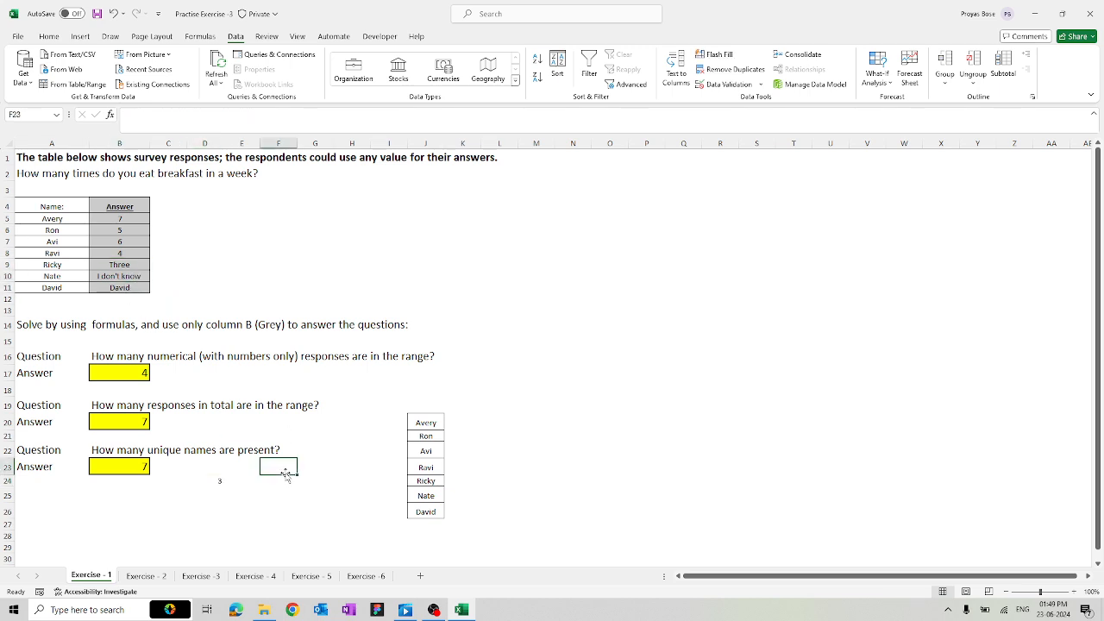
pyautogui.click(217, 489)
pyautogui.click(220, 481)
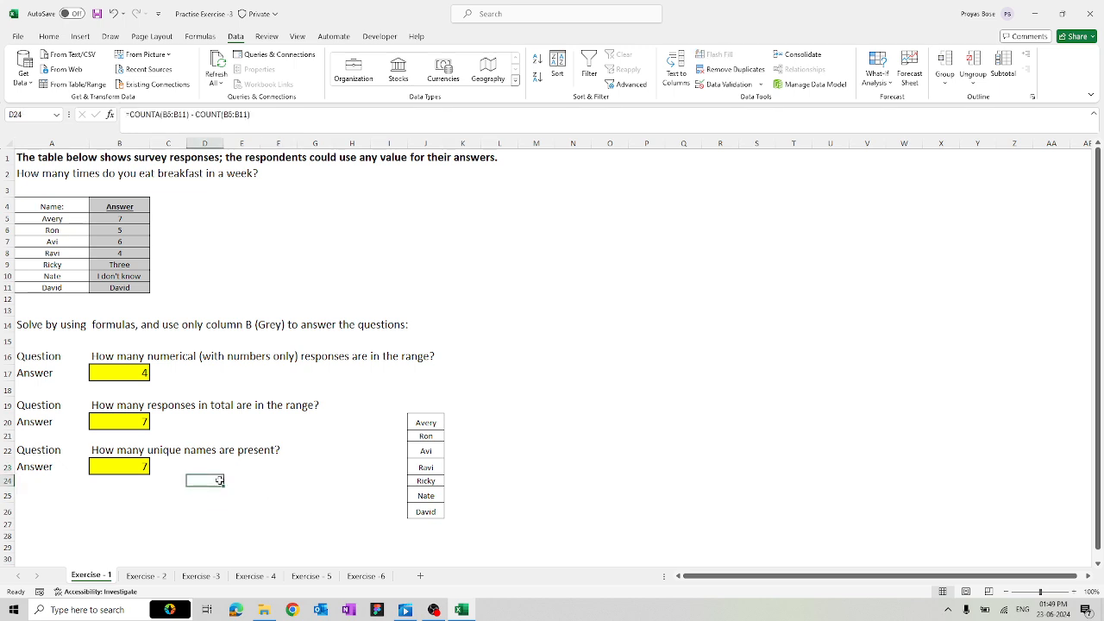
pyautogui.press('Delete')
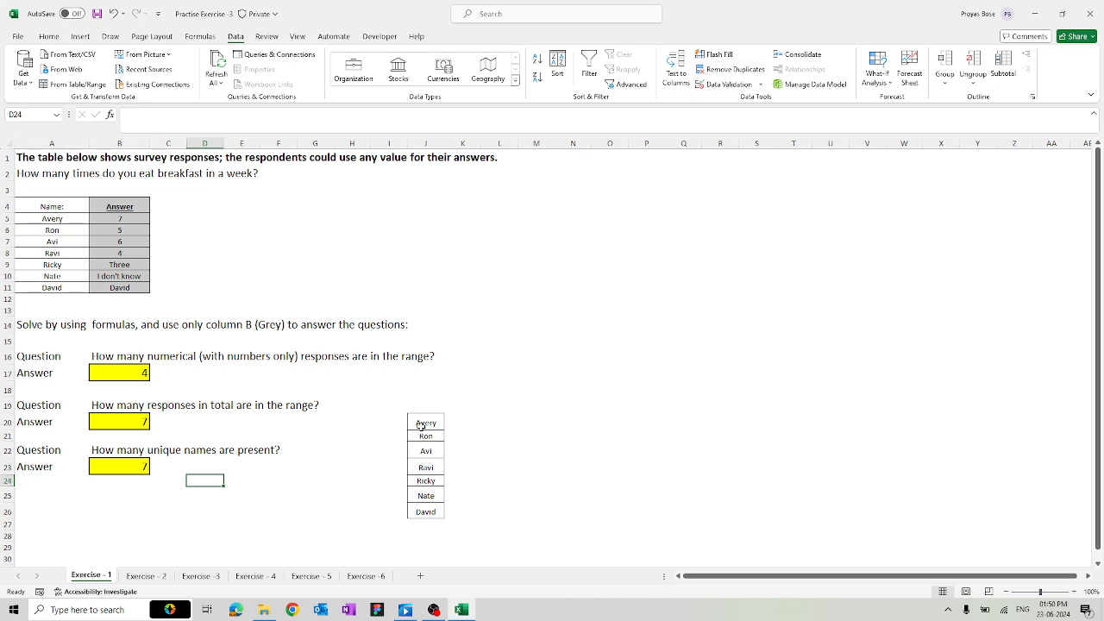
# List the unique names from column A by entering =UNIQUE(A5:A11,TRUE) in cell B25.
pyautogui.click(129, 493)
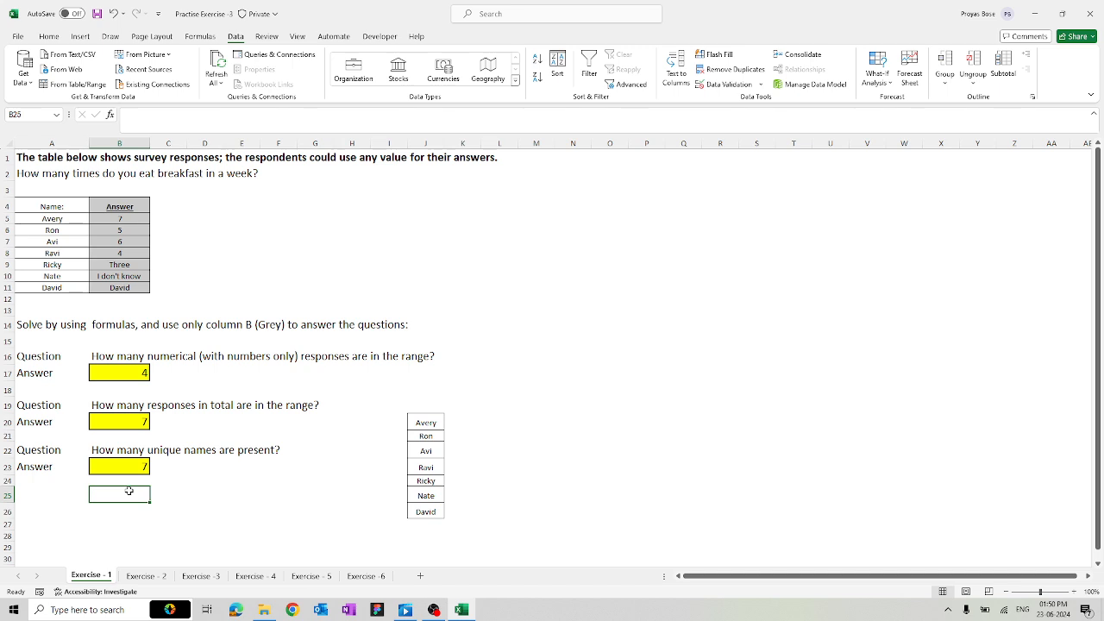
pyautogui.write('=uni')
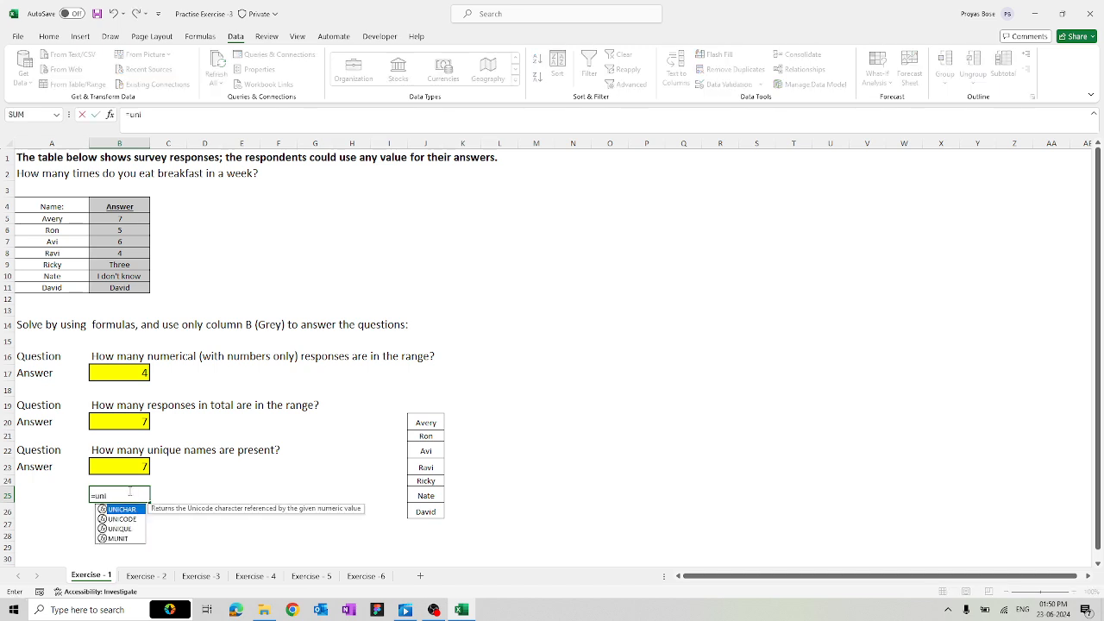
pyautogui.press('Down')
pyautogui.press('Down')
pyautogui.press('Tab')
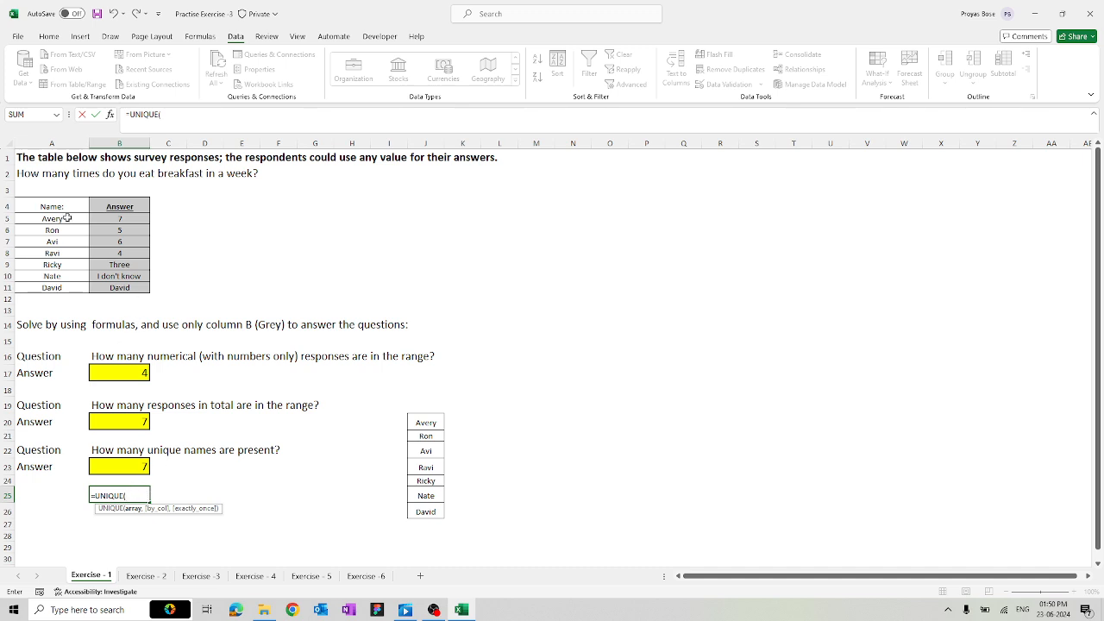
pyautogui.moveTo(68, 218); pyautogui.dragTo(64, 284)
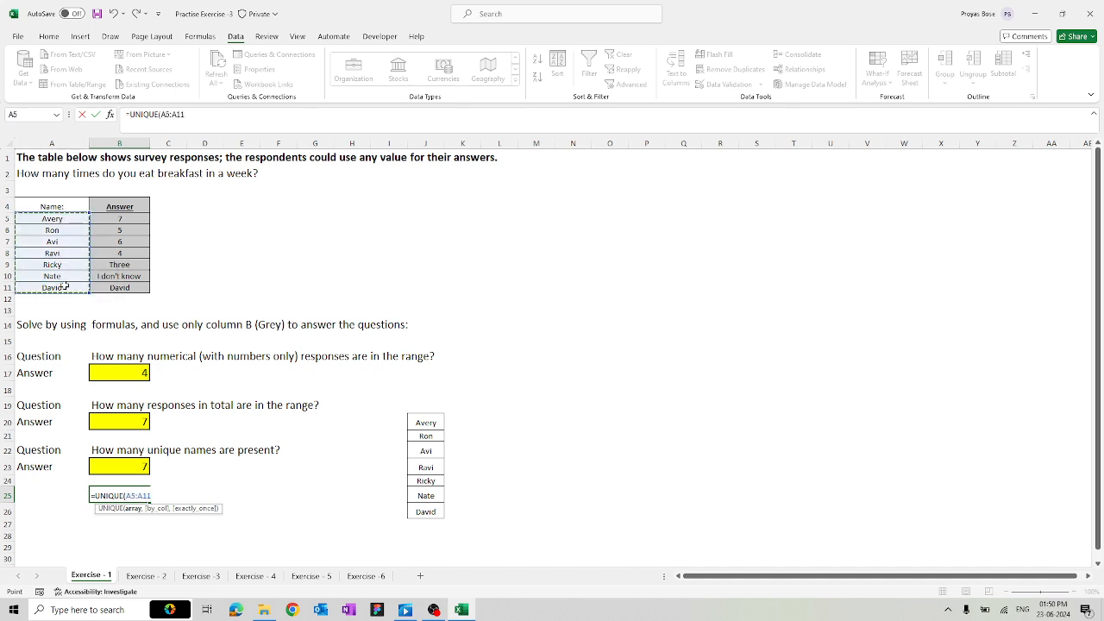
pyautogui.write(',')
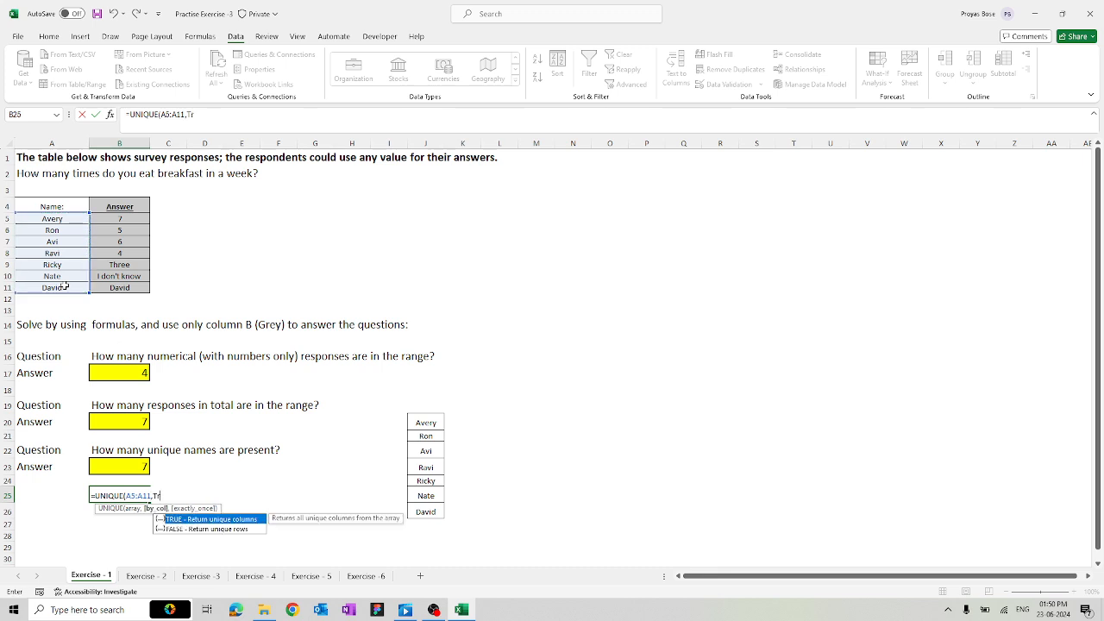
pyautogui.write('Tr')
pyautogui.press('Tab')
pyautogui.write(')')
pyautogui.press('Return')
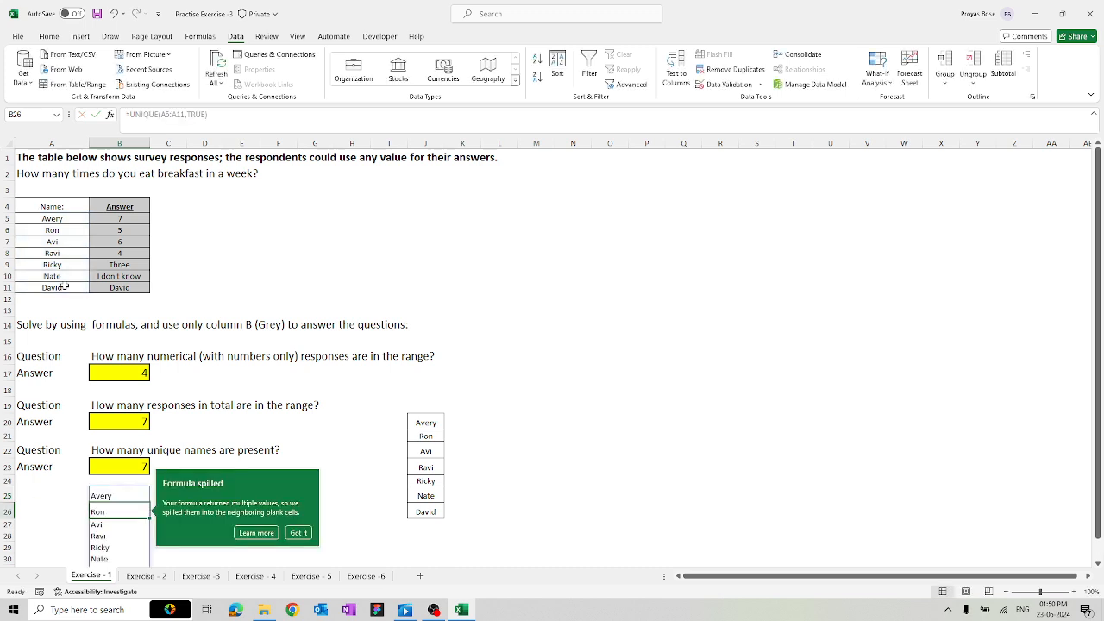
# Review the spilled list of unique names starting at cell B25 against the answer above it.
pyautogui.click(344, 465)
pyautogui.scroll(-1, 343, 465)
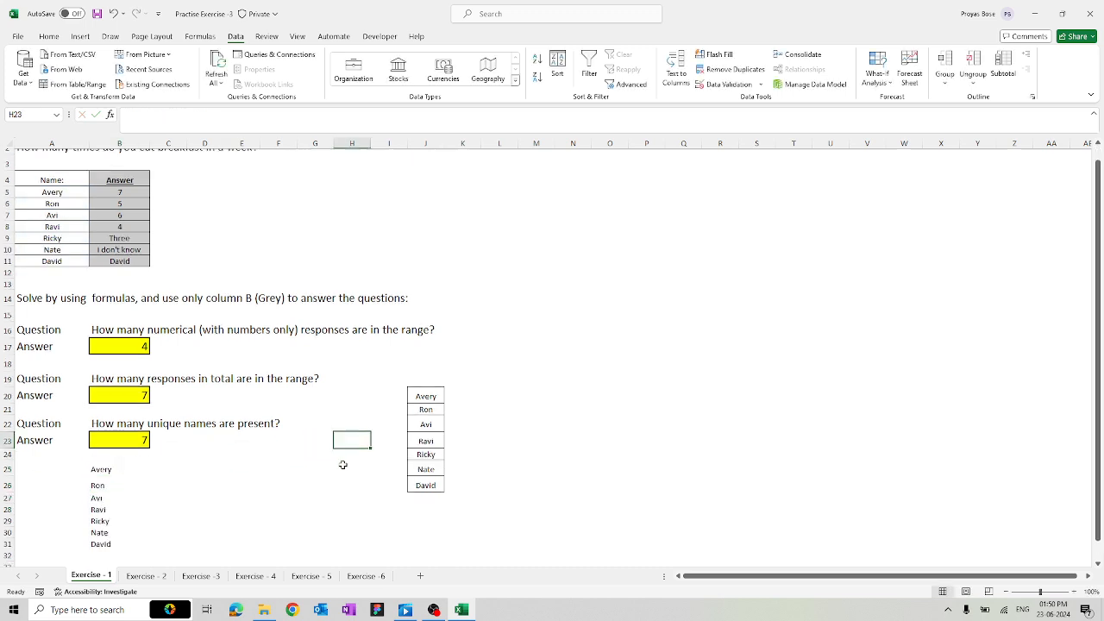
pyautogui.moveTo(138, 443); pyautogui.dragTo(126, 516)
pyautogui.click(233, 434)
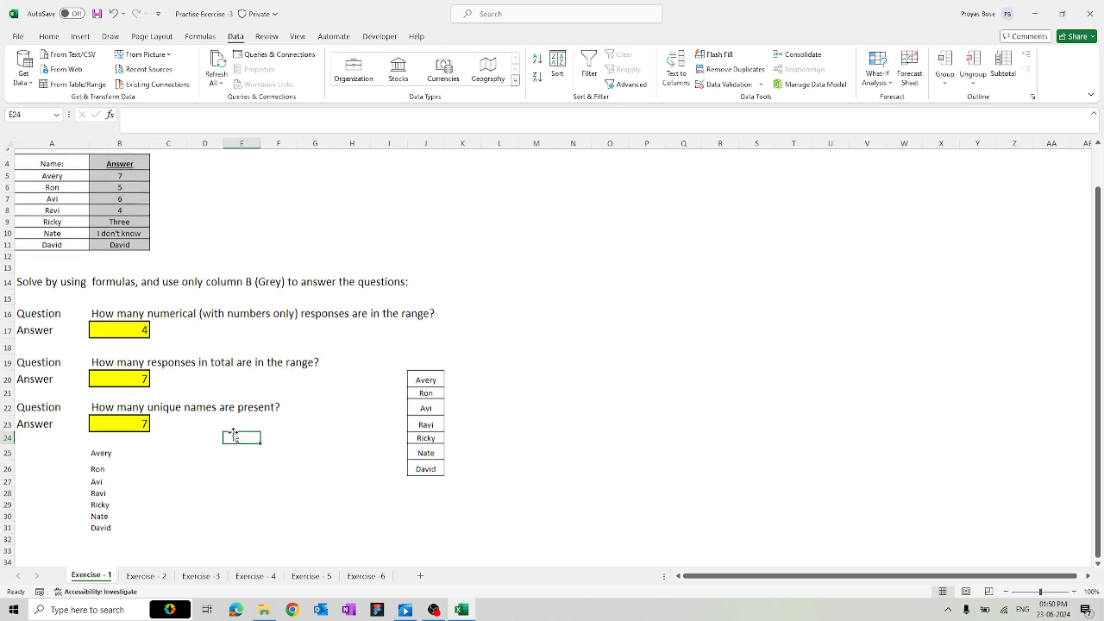
pyautogui.scroll(1, 233, 434)
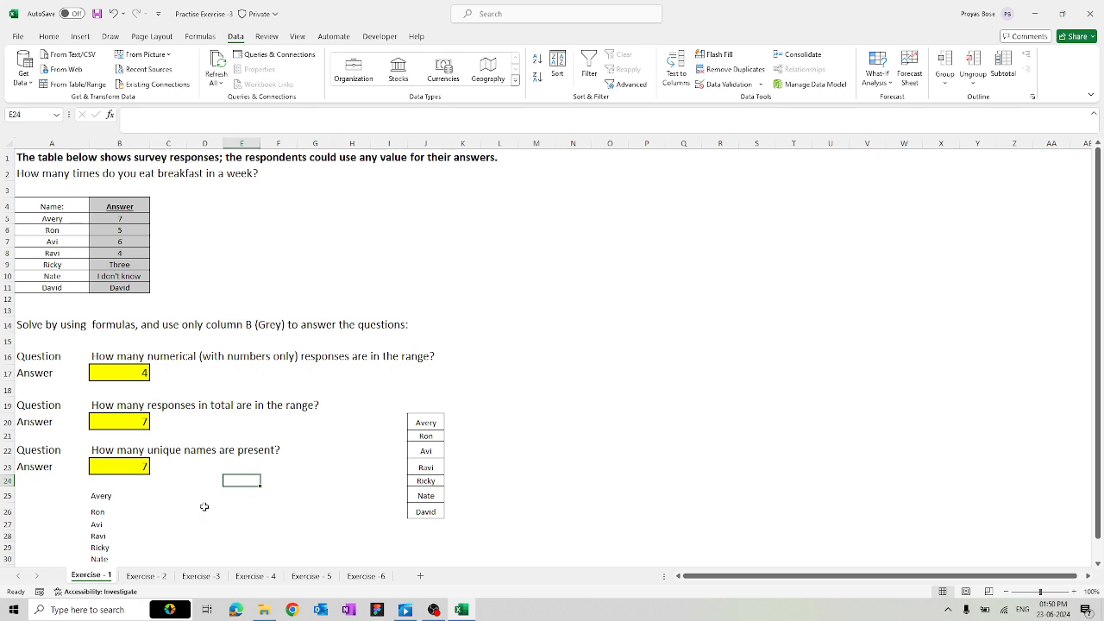
# On the Exercise - 2 sheet, count the numerical amounts by entering =COUNT(C5:C18) in cell B22.
pyautogui.click(157, 576)
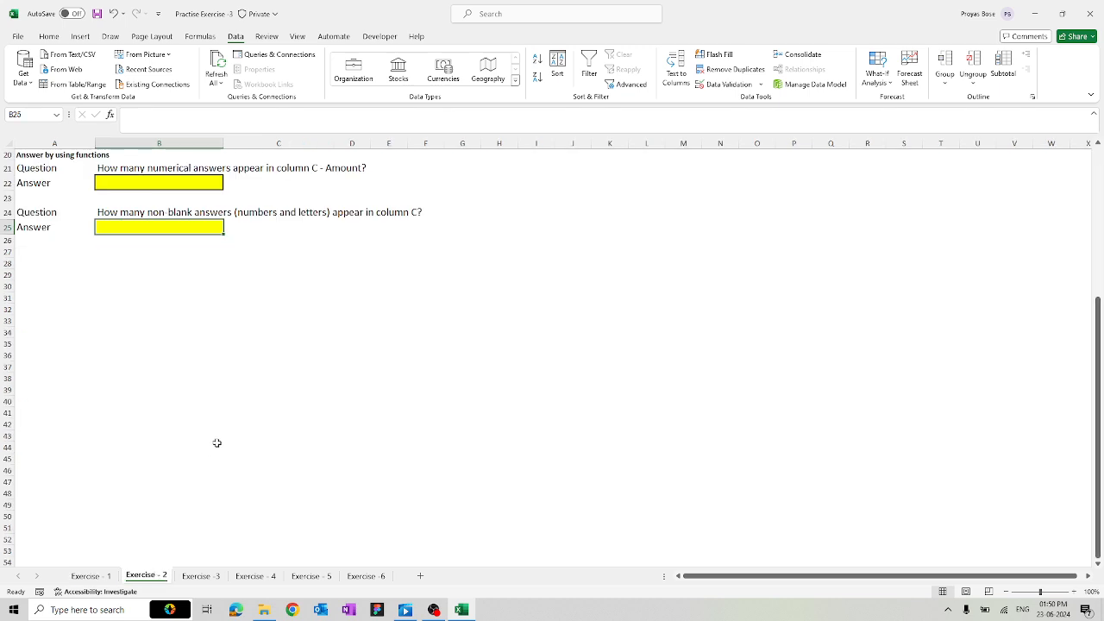
pyautogui.scroll(6, 217, 443)
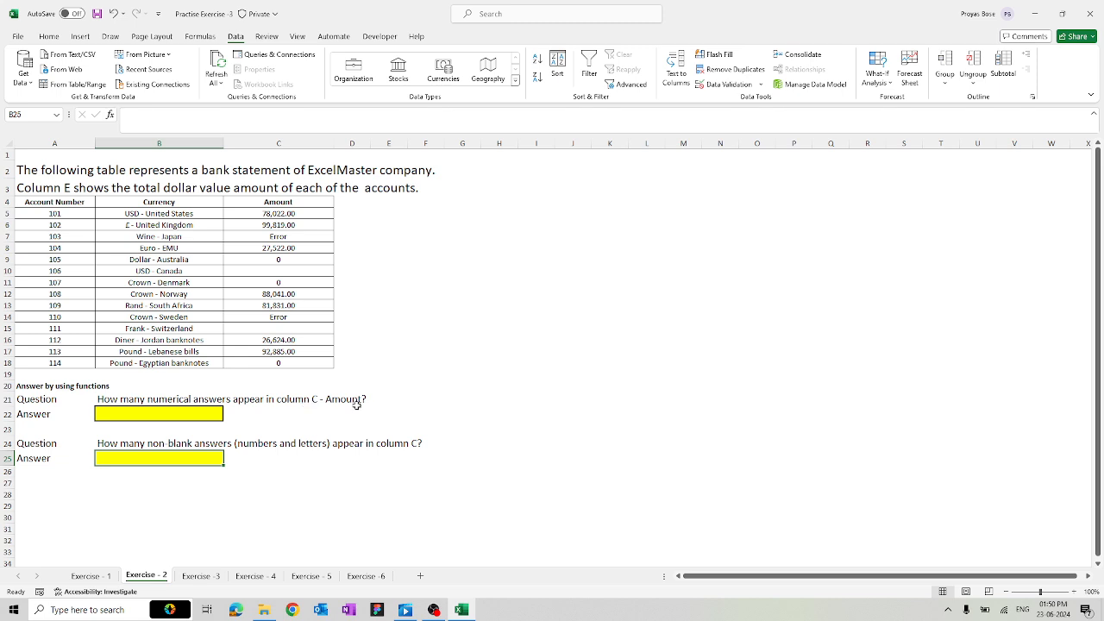
pyautogui.click(204, 425)
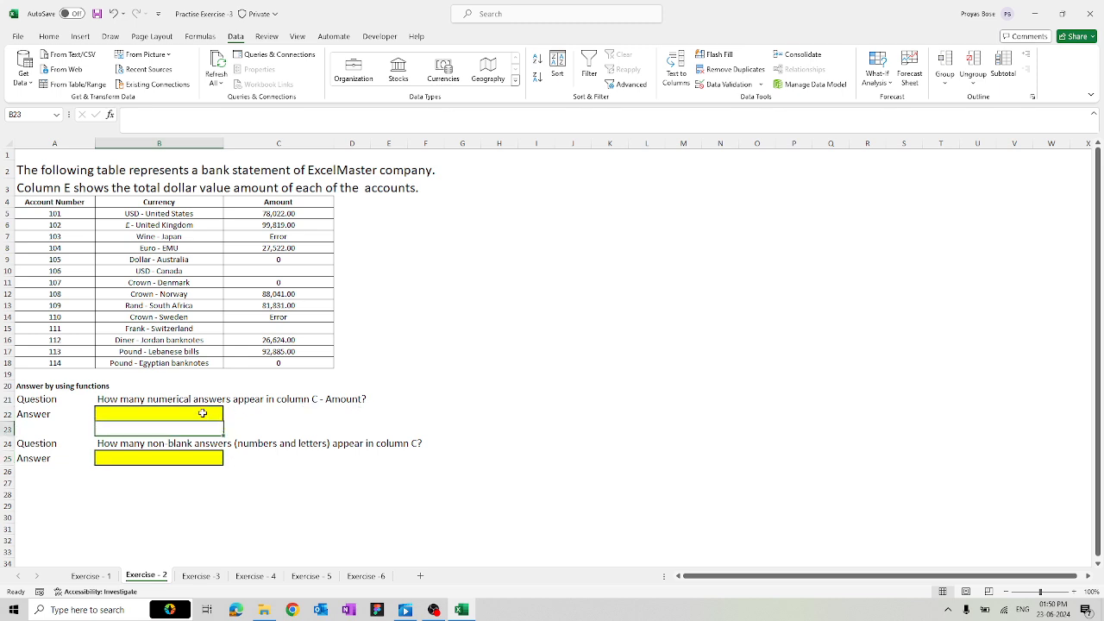
pyautogui.click(203, 414)
pyautogui.write('=co')
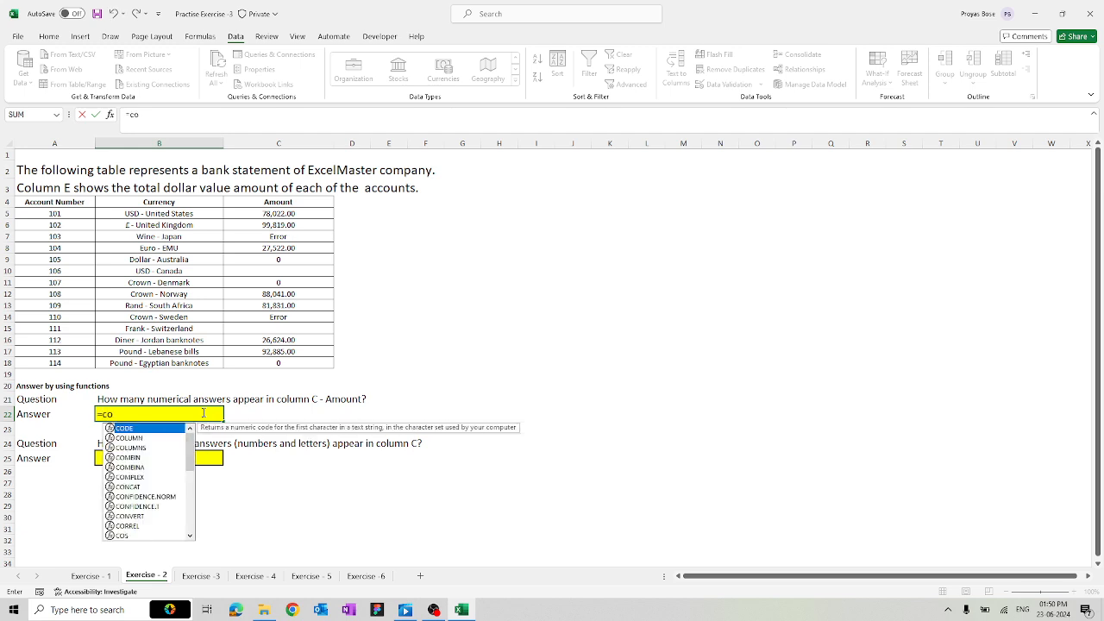
pyautogui.write('unt')
pyautogui.press('Tab')
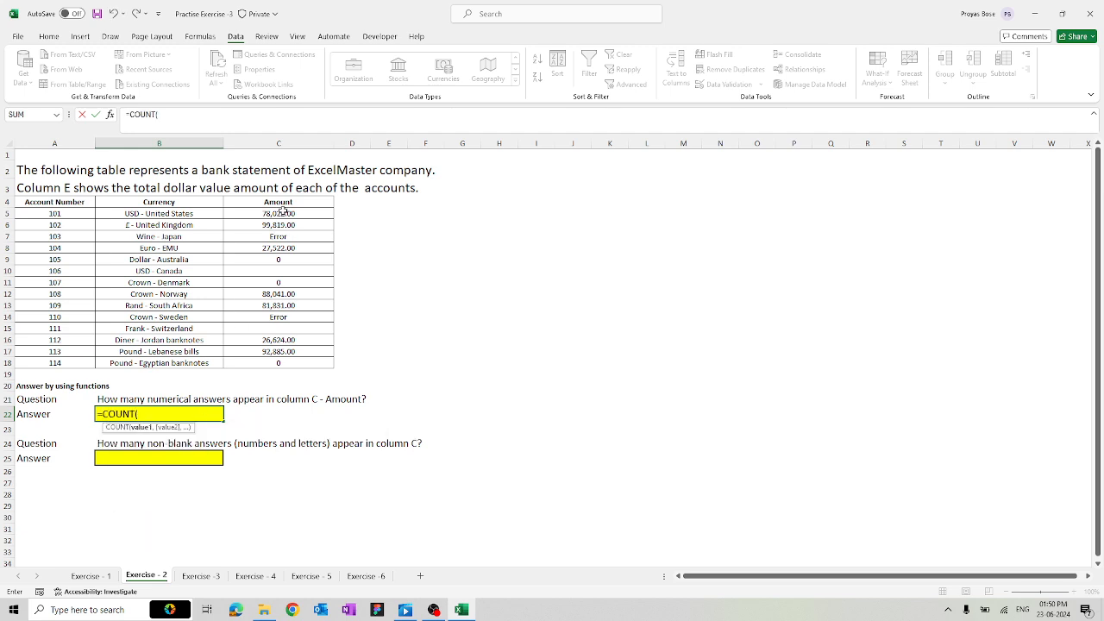
pyautogui.moveTo(283, 209); pyautogui.dragTo(269, 362)
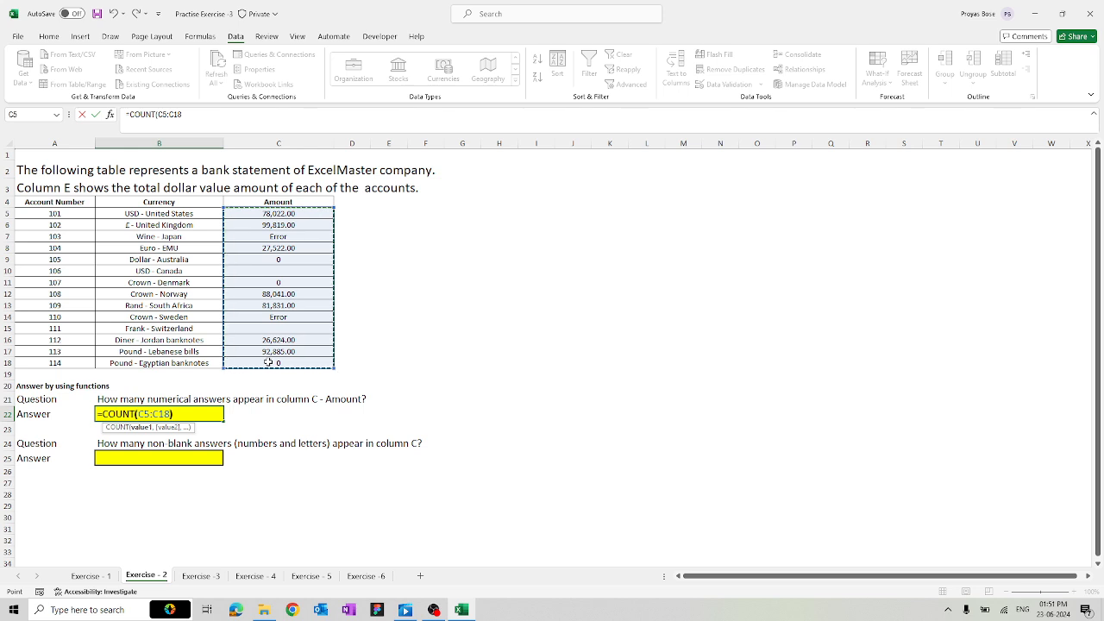
pyautogui.write(')')
pyautogui.press('Return')
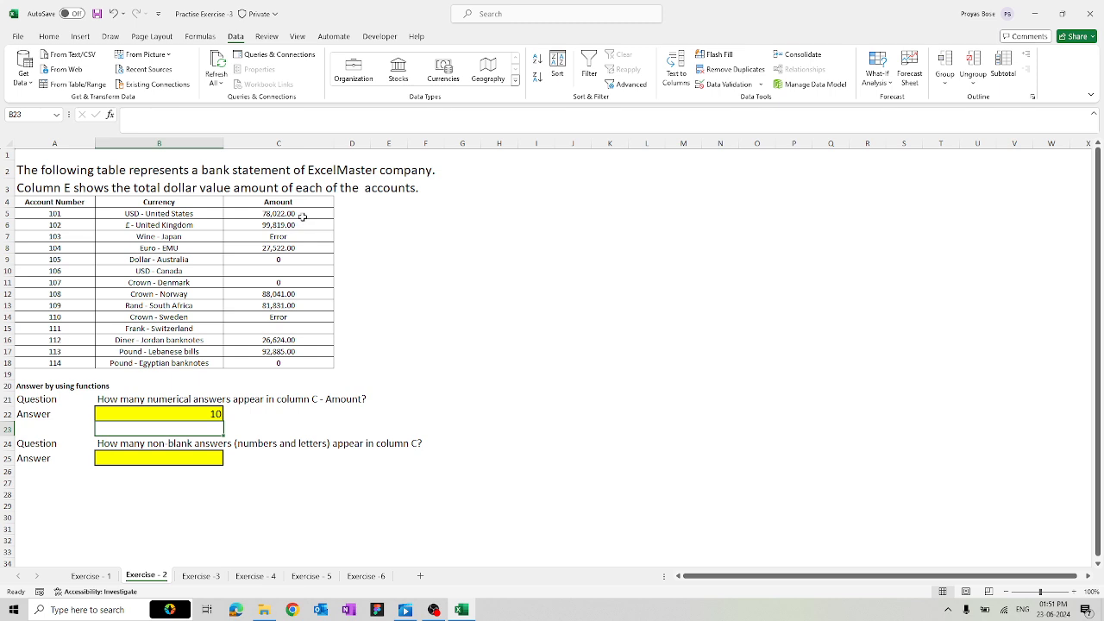
# Examine the Amount column C5:C18 for blank, Error and numeric cells to verify the numerical count.
pyautogui.moveTo(303, 216); pyautogui.dragTo(337, 372)
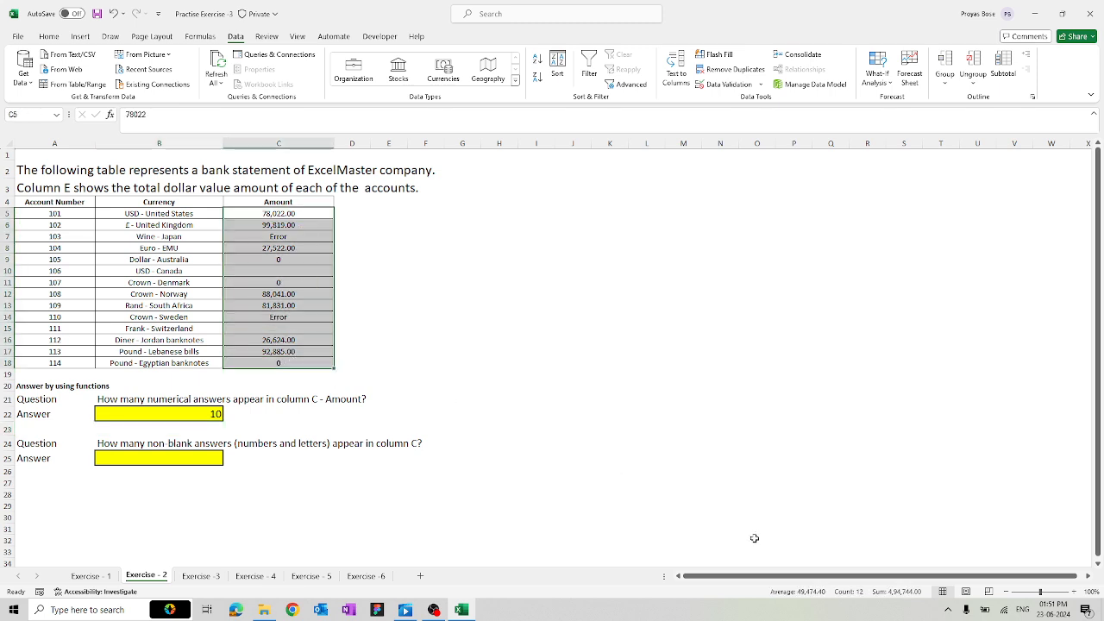
pyautogui.click(293, 270)
pyautogui.click(296, 331)
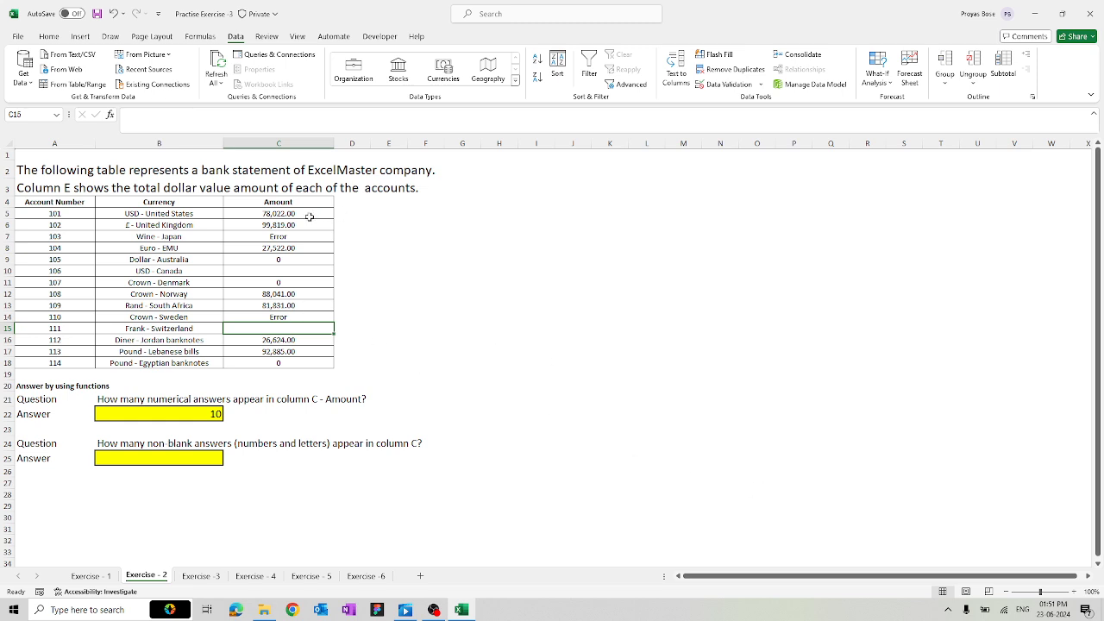
pyautogui.moveTo(309, 217); pyautogui.dragTo(310, 371)
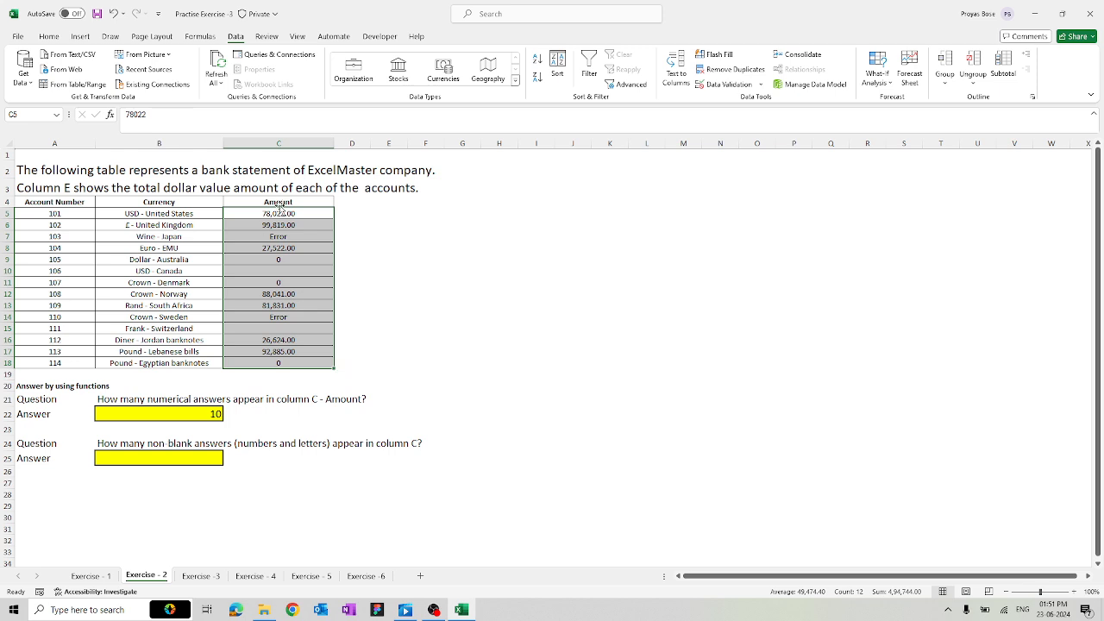
pyautogui.click(281, 238)
pyautogui.click(287, 320)
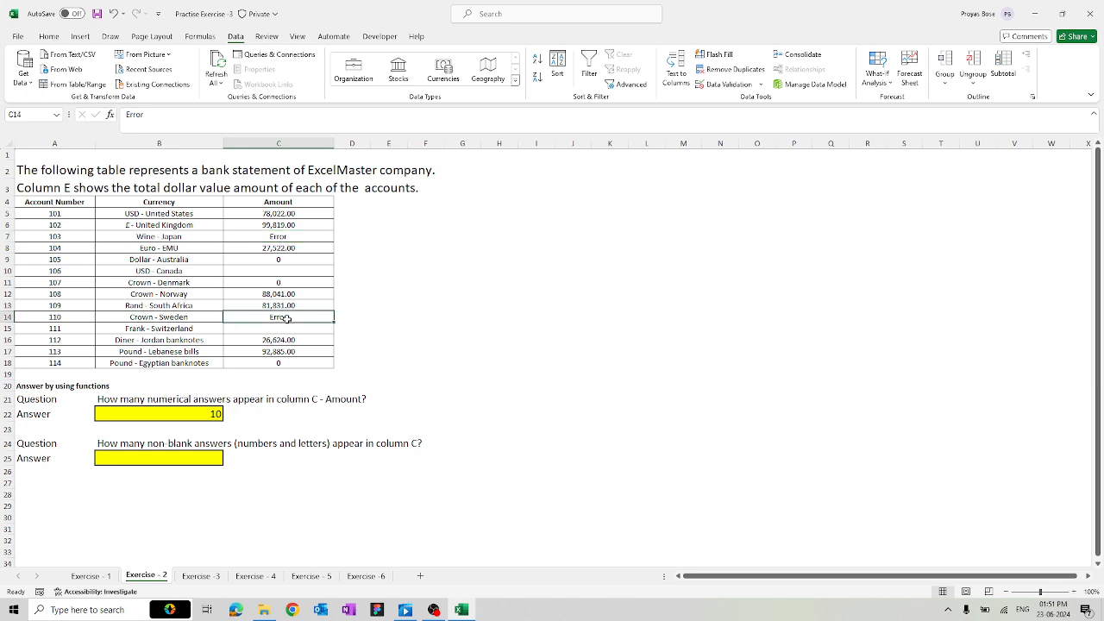
pyautogui.click(284, 273)
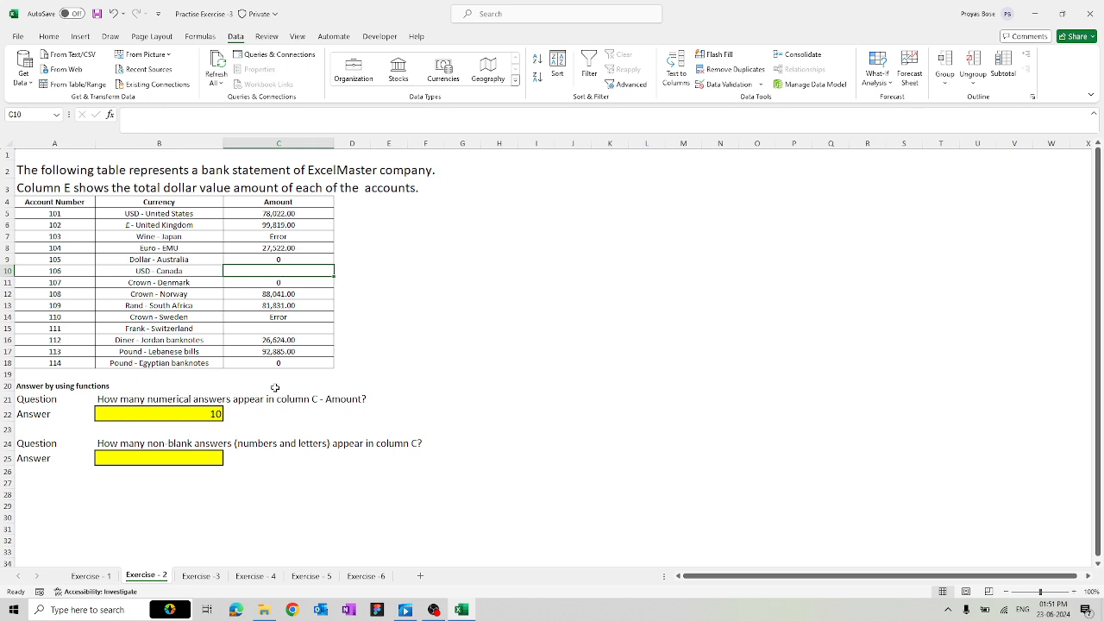
pyautogui.click(301, 213)
pyautogui.click(296, 223)
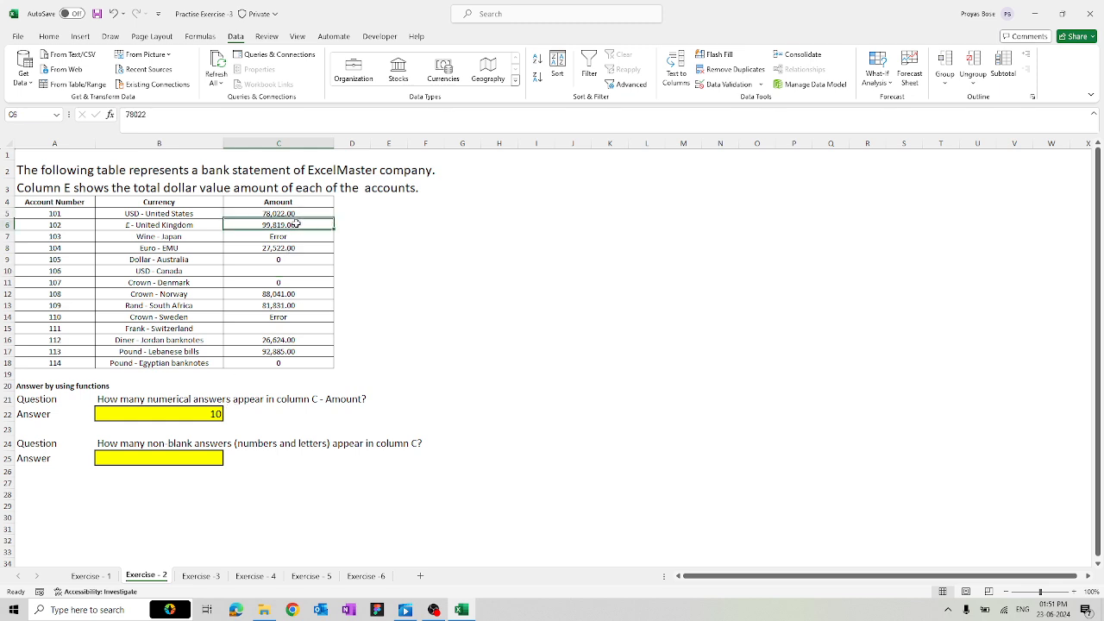
# Go through the numeric cells in the Amount column down to C18 to check the count in B22.
pyautogui.click(294, 244)
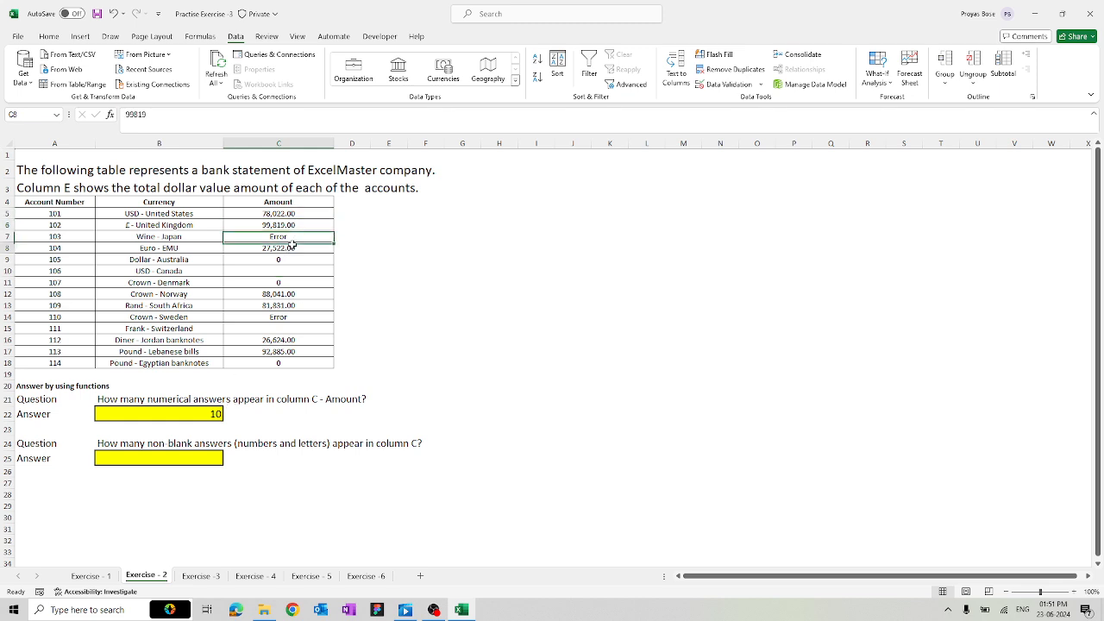
pyautogui.click(295, 263)
pyautogui.click(293, 270)
pyautogui.click(291, 283)
pyautogui.click(289, 295)
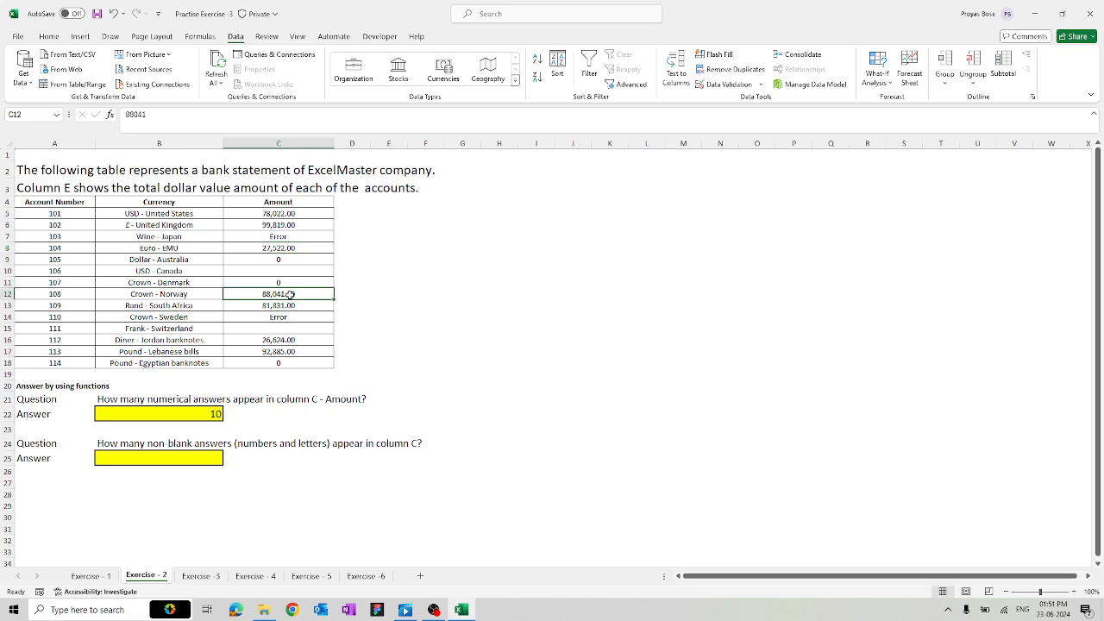
pyautogui.click(290, 305)
pyautogui.click(290, 340)
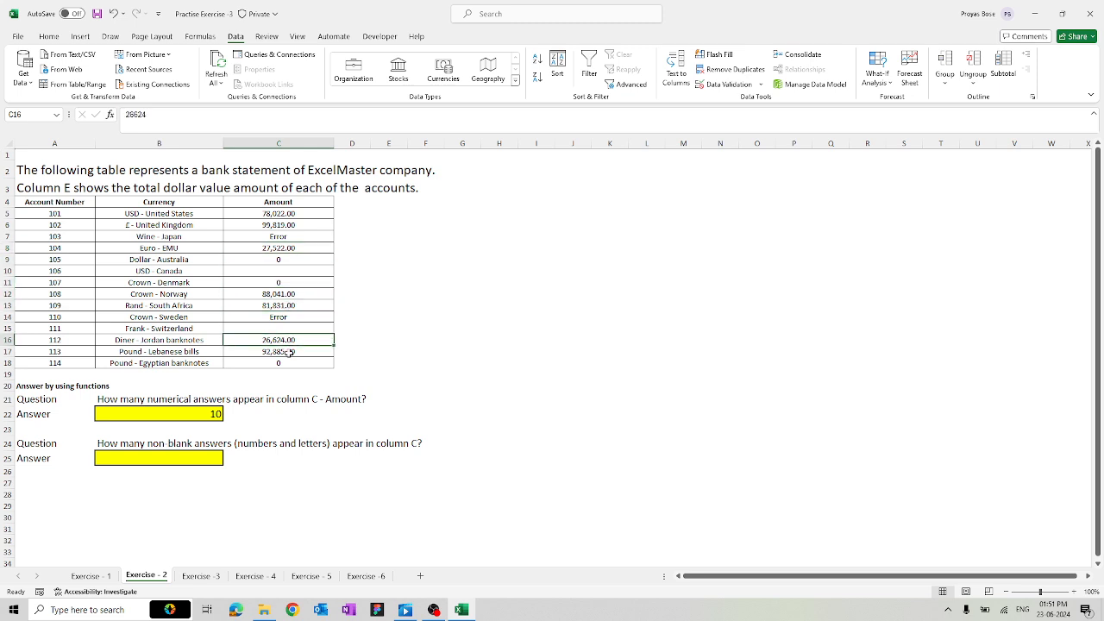
pyautogui.click(290, 352)
pyautogui.click(283, 365)
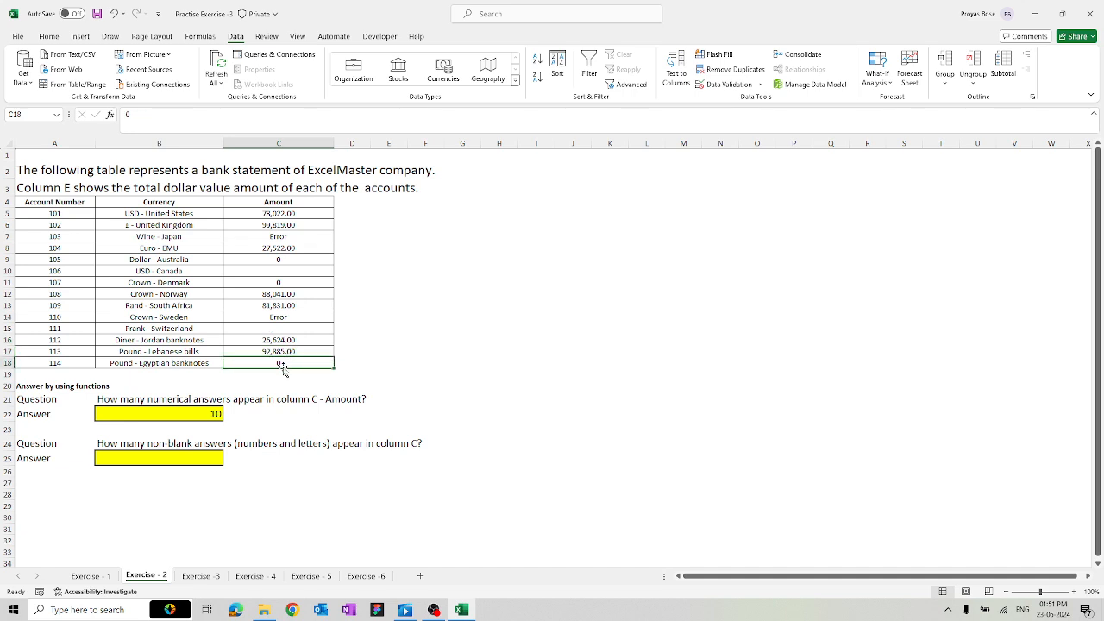
# Try to count the non-blank amounts by entering =COUNT(C5:C18) + count in cell B25.
pyautogui.click(162, 459)
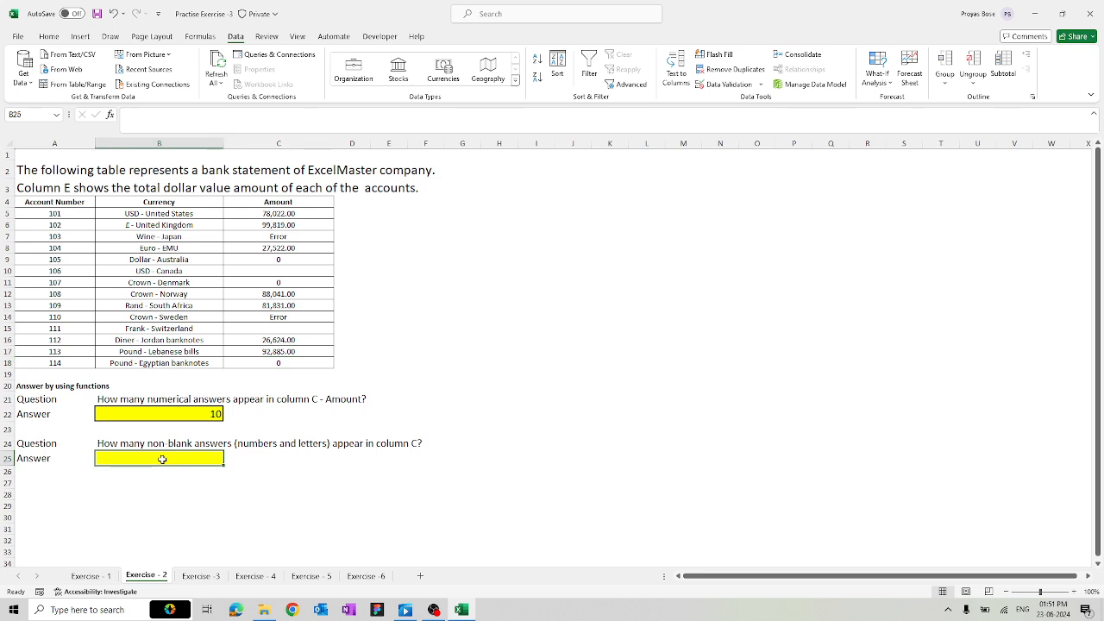
pyautogui.write('=')
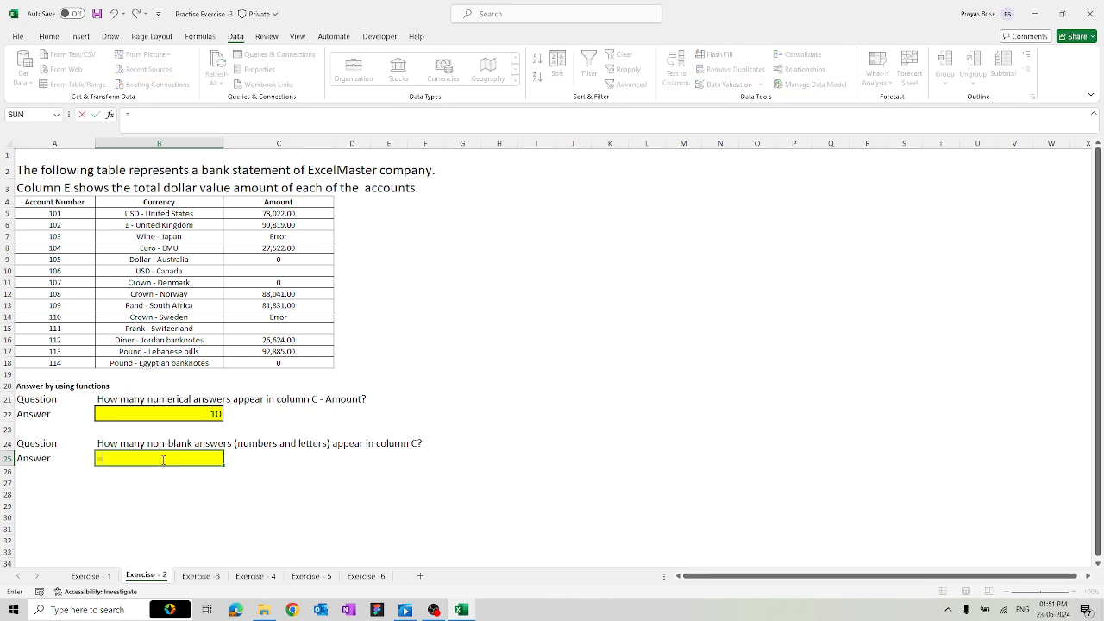
pyautogui.write('count')
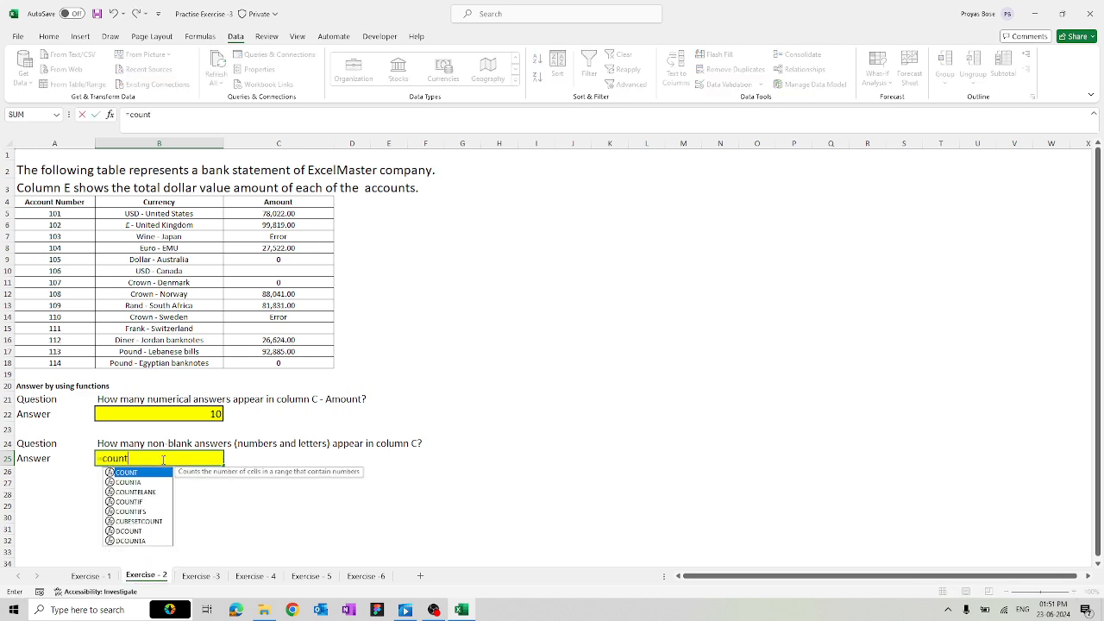
pyautogui.press('Tab')
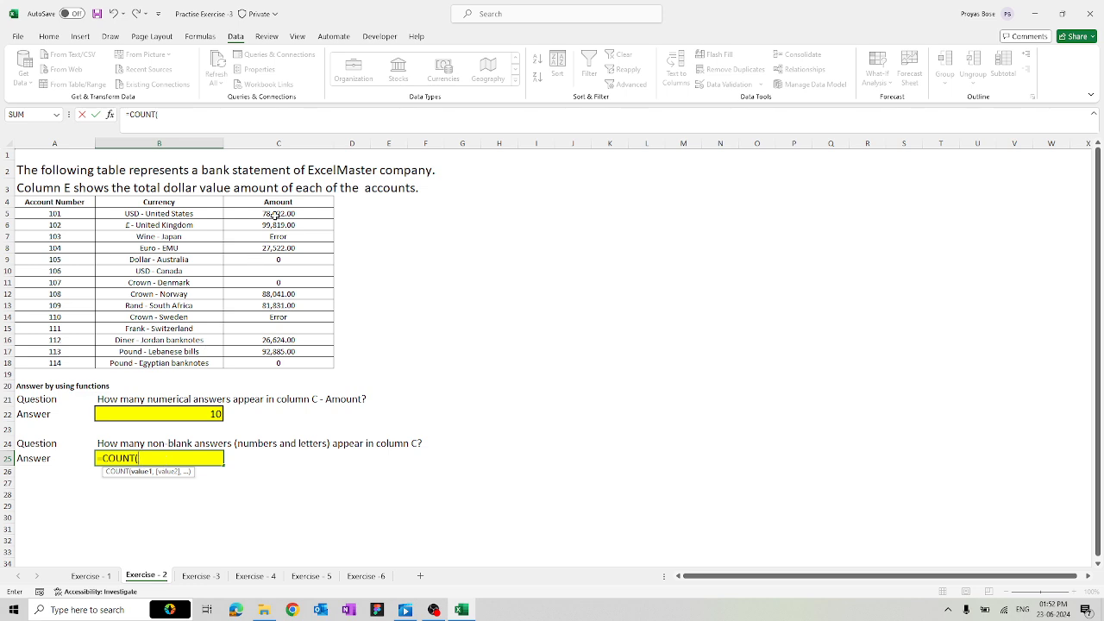
pyautogui.moveTo(275, 215); pyautogui.dragTo(267, 362)
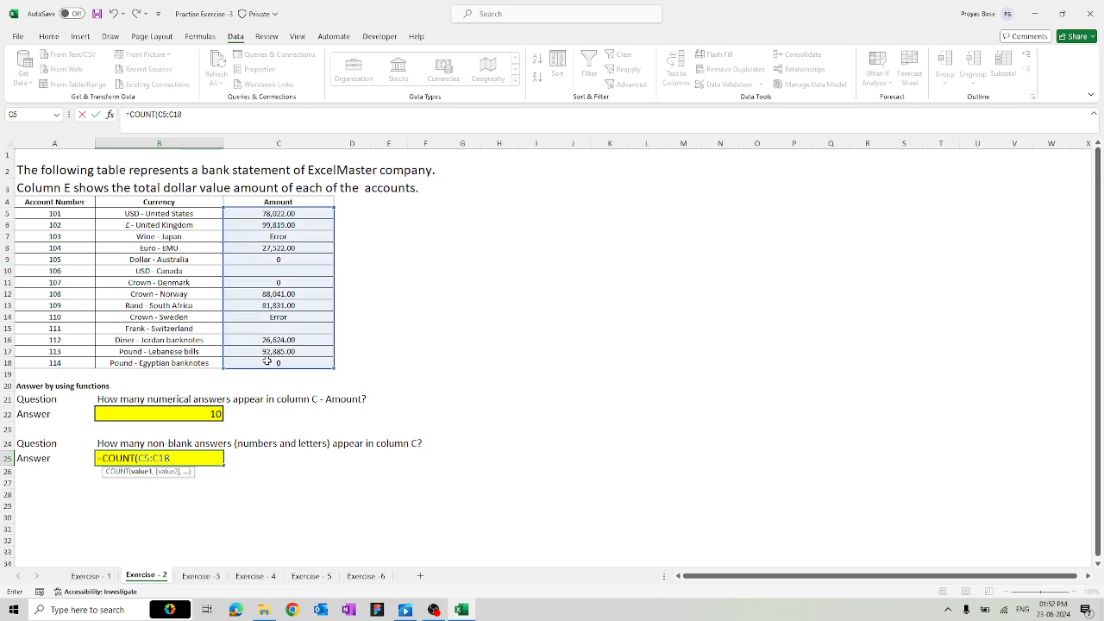
pyautogui.write(') + count')
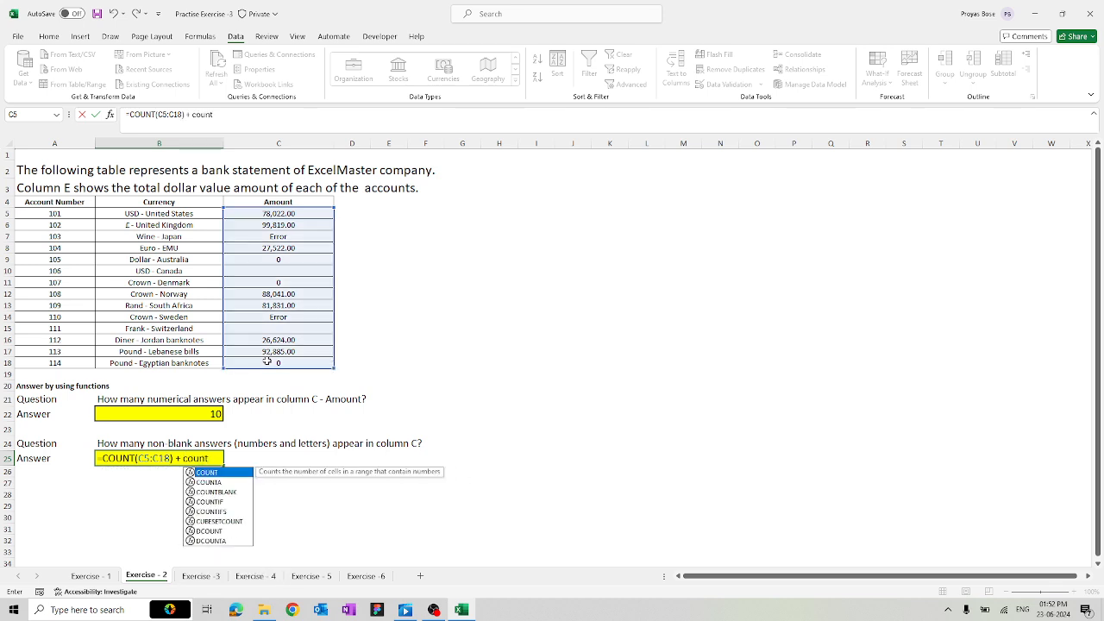
pyautogui.hotkey('ctrl', 'Return')
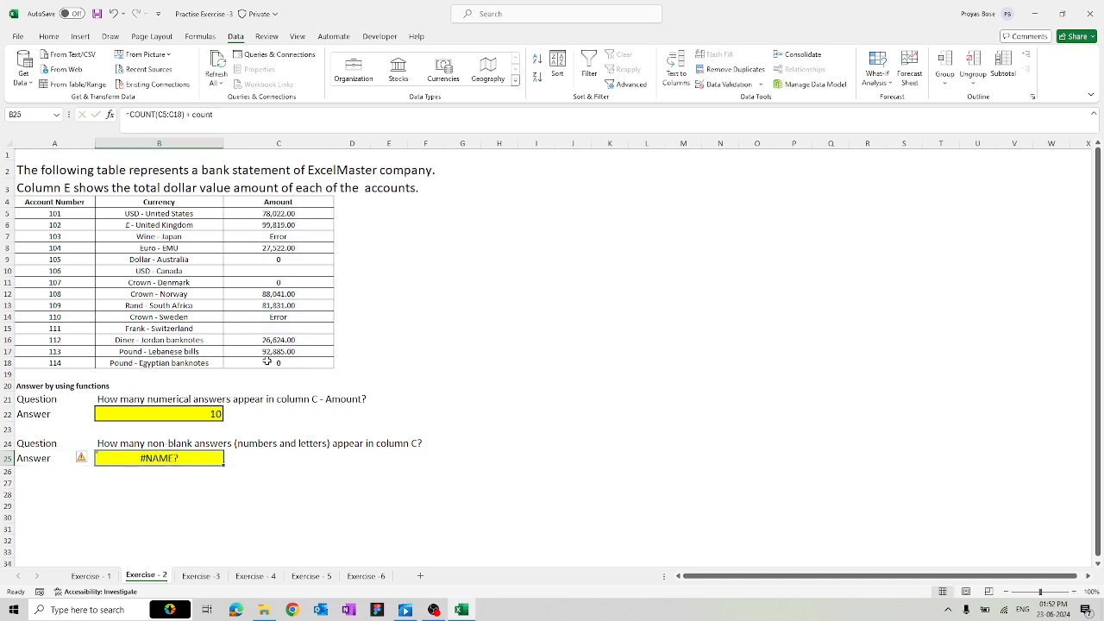
# Extend the formula in cell B25 to =COUNT(C5:C18) + COUNTA(C5:C18).
pyautogui.doubleClick(173, 459)
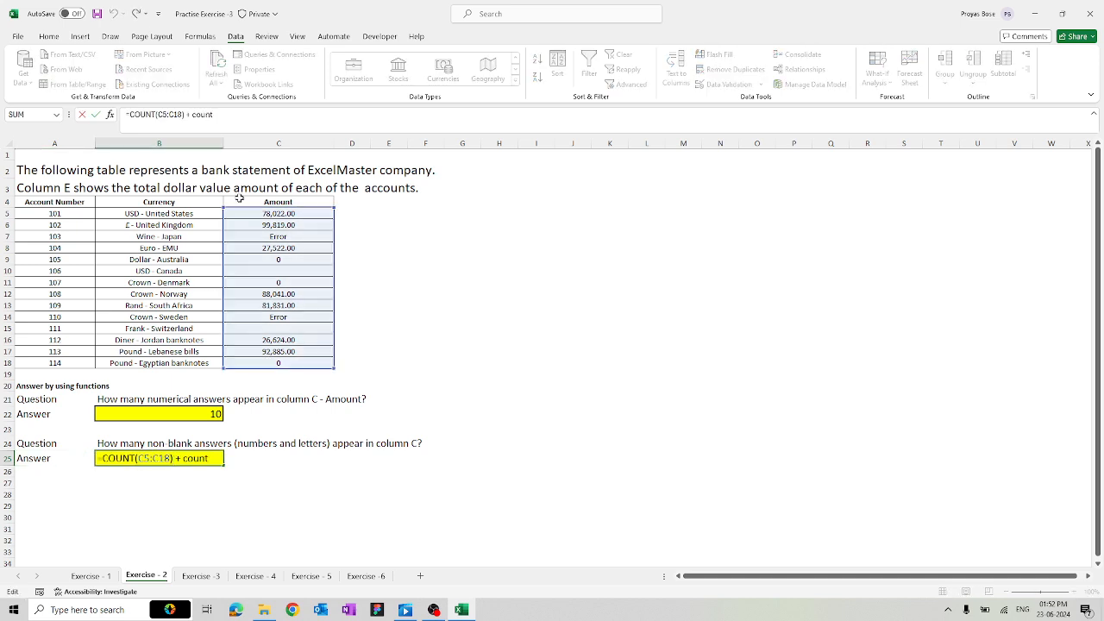
pyautogui.click(247, 114)
pyautogui.write('A')
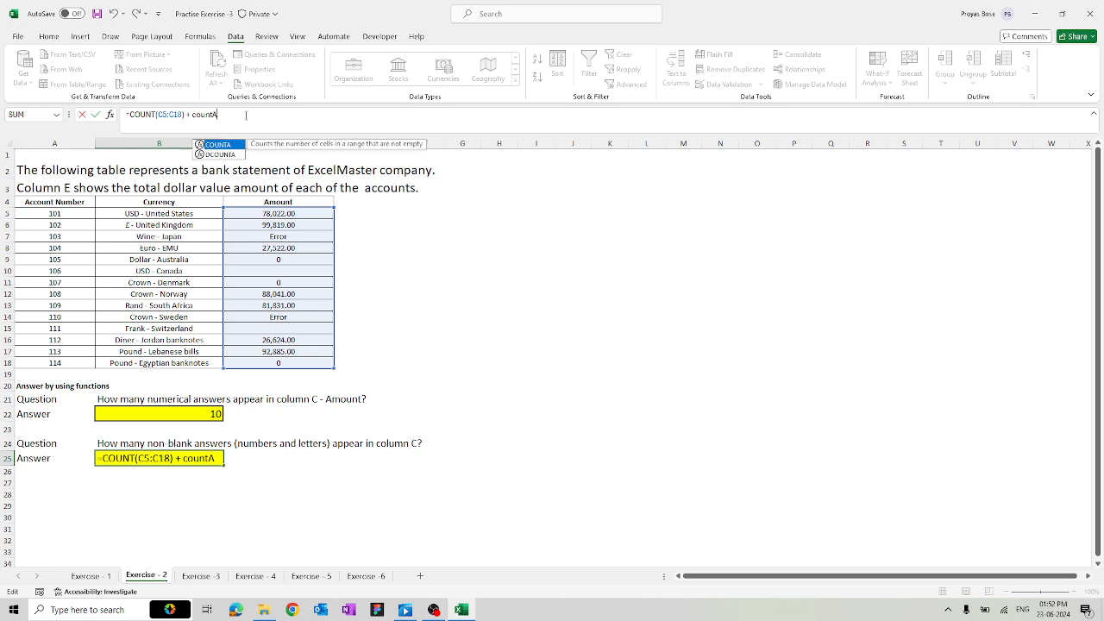
pyautogui.press('Tab')
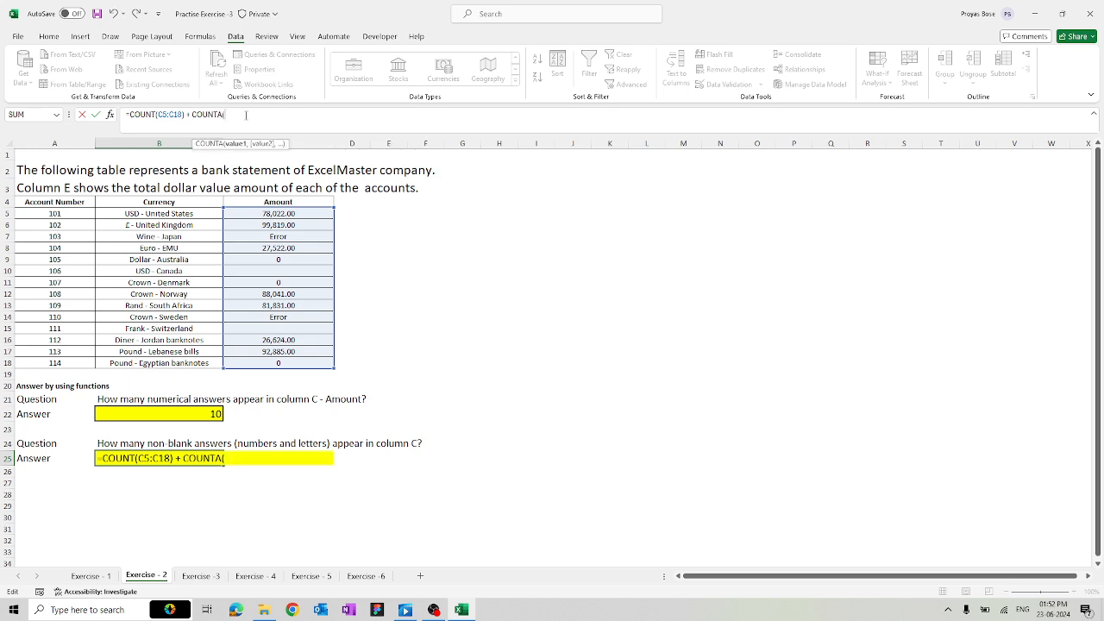
pyautogui.click(284, 215)
pyautogui.moveTo(285, 215); pyautogui.dragTo(276, 370)
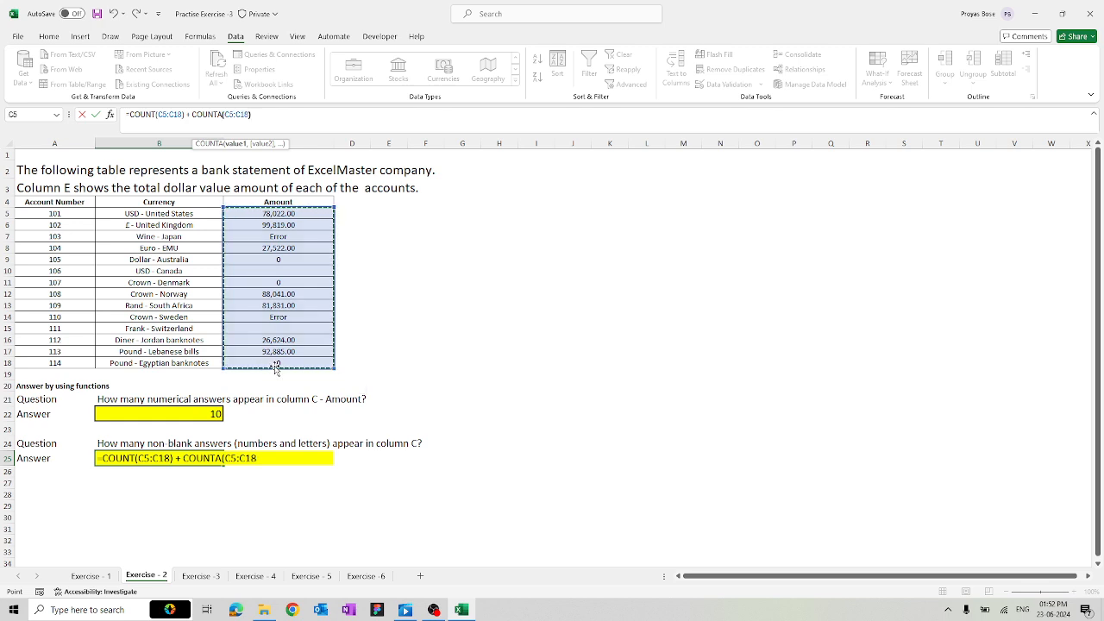
pyautogui.write(')')
pyautogui.press('Return')
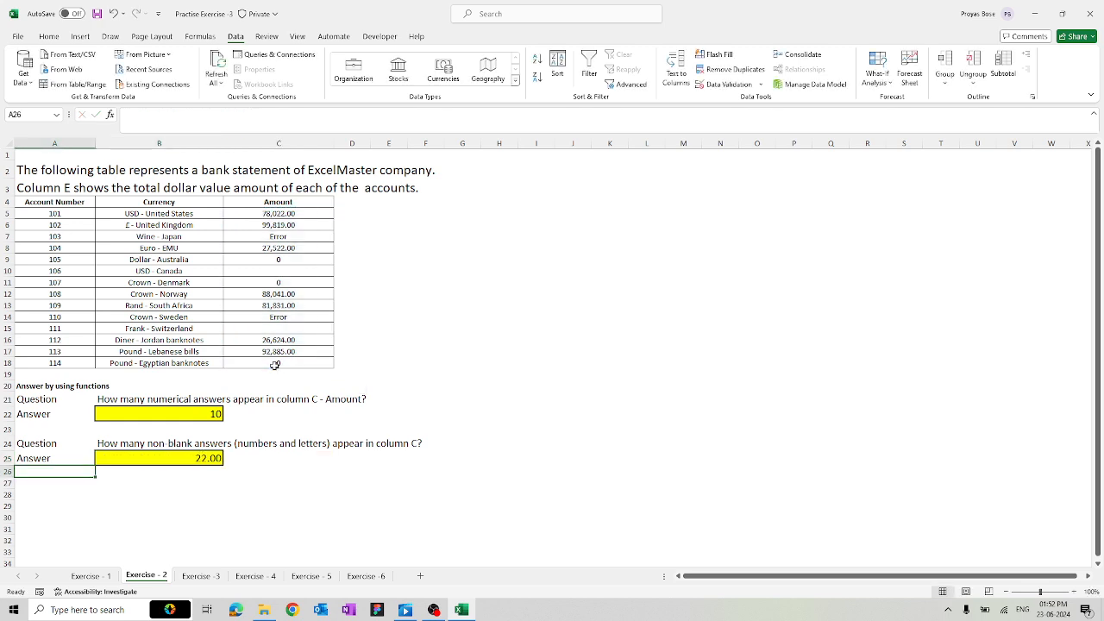
# Delete the combined COUNT and COUNTA formula from cell B25.
pyautogui.click(214, 460)
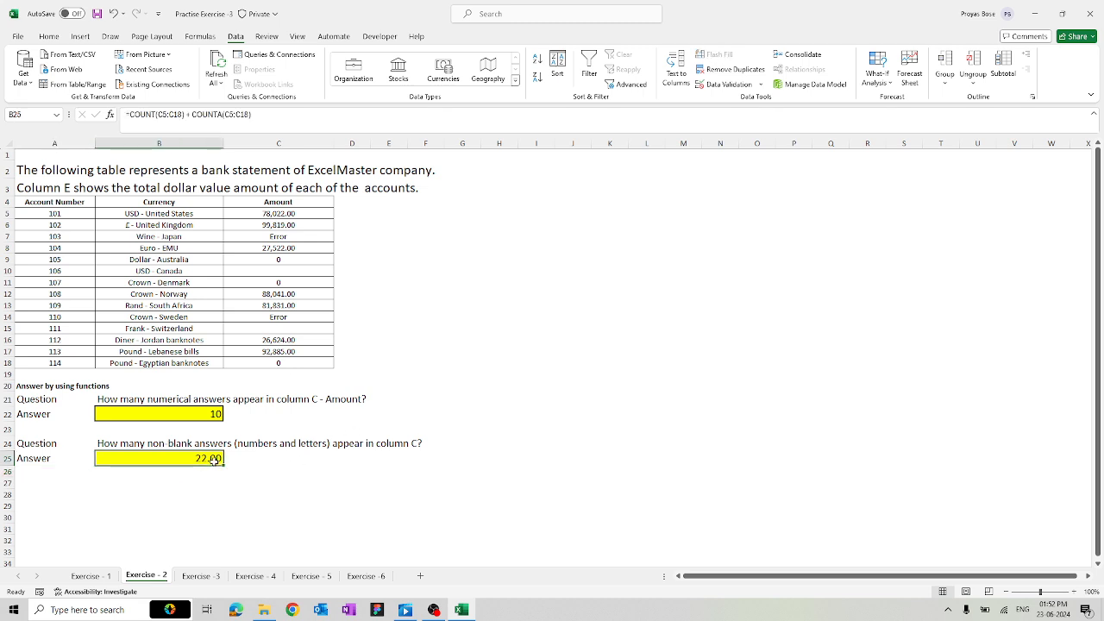
pyautogui.press('Delete')
pyautogui.click(218, 505)
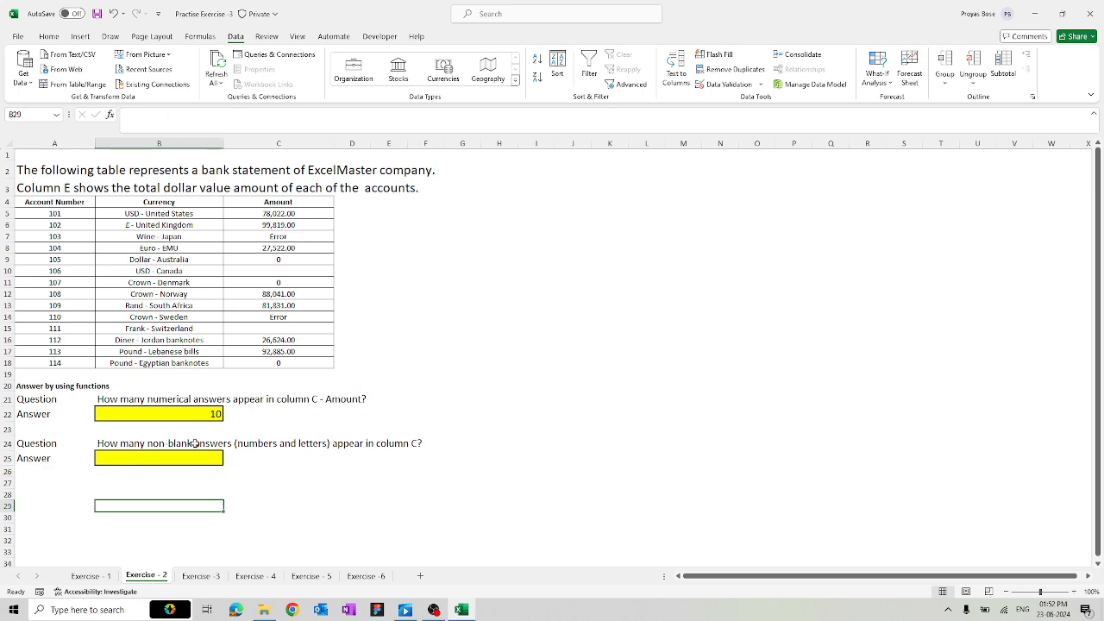
# Count the non-blank amounts in column C by entering =COUNTA(C5:C18) in cell B25.
pyautogui.click(189, 457)
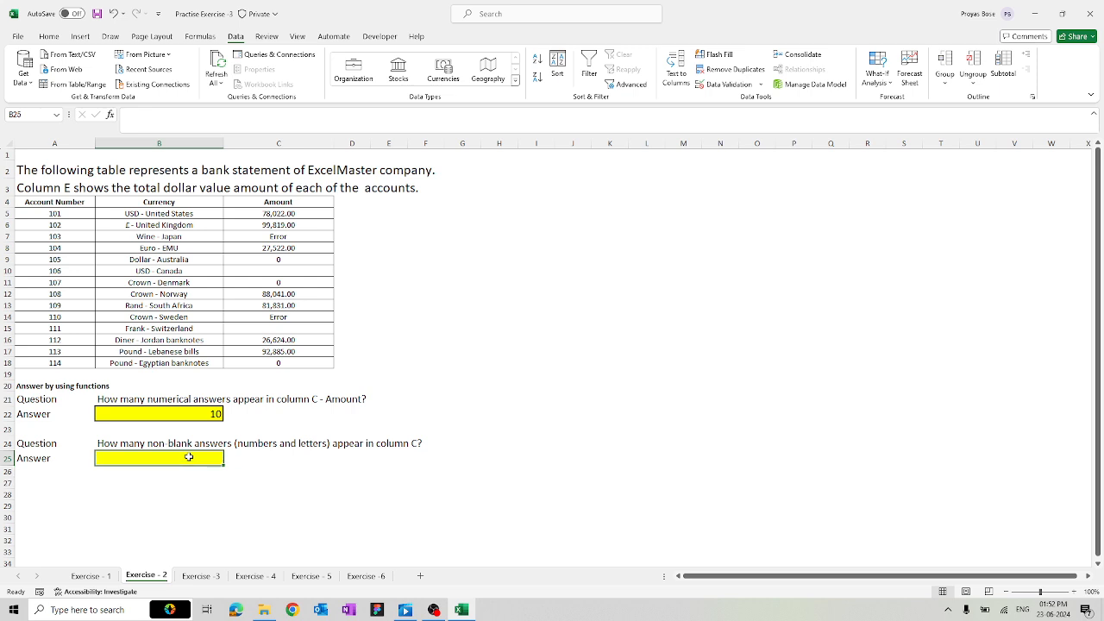
pyautogui.write('=coun')
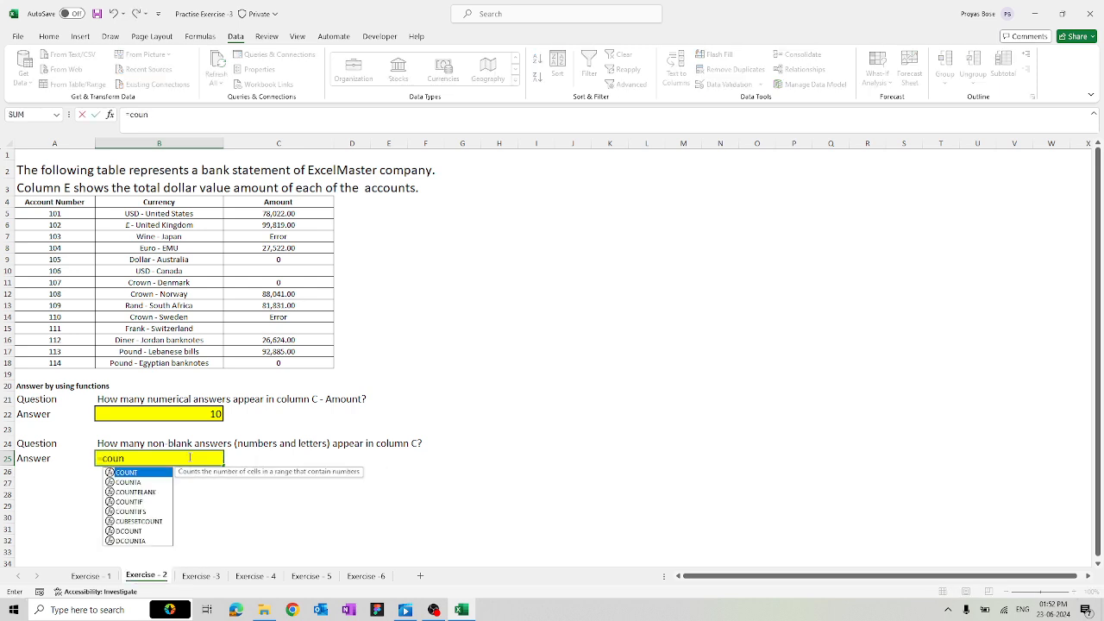
pyautogui.write('t')
pyautogui.press('Down')
pyautogui.press('Tab')
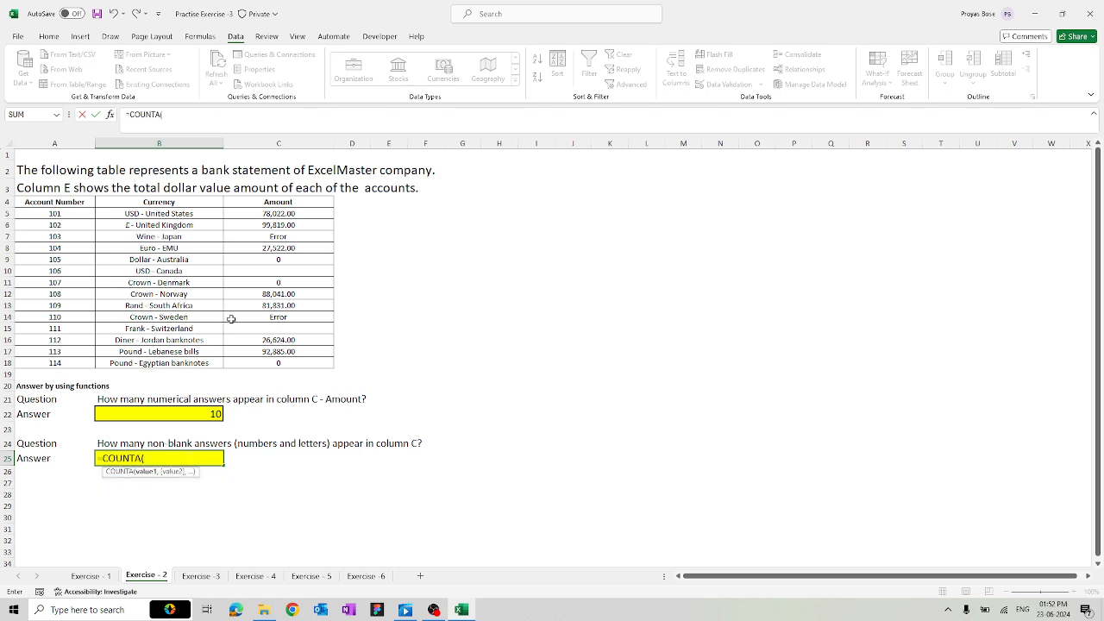
pyautogui.moveTo(292, 218); pyautogui.dragTo(292, 362)
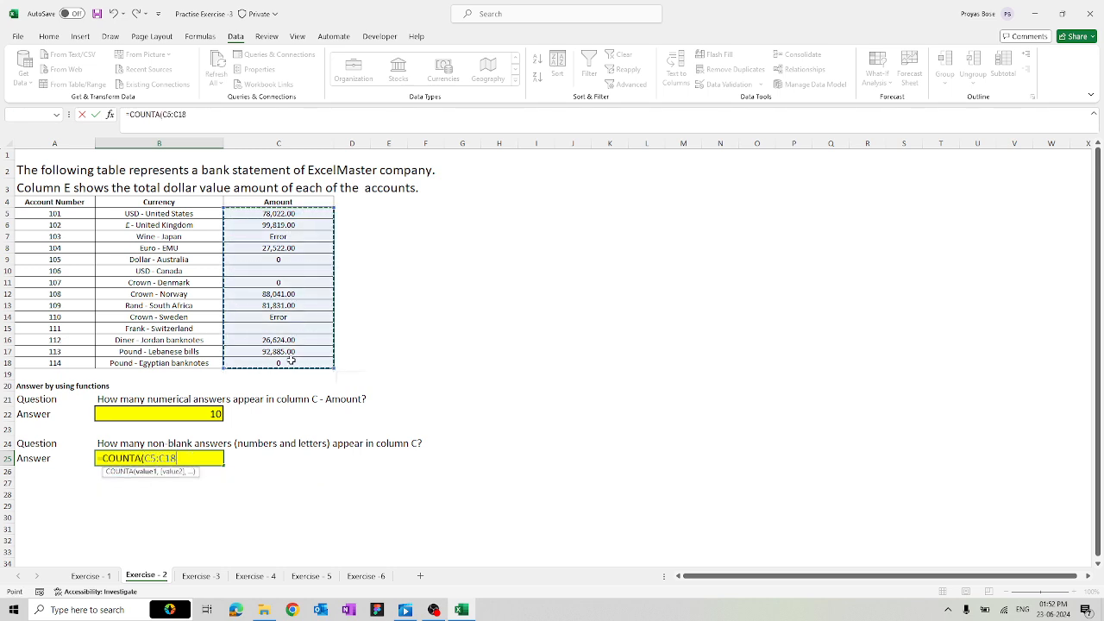
pyautogui.write(')')
pyautogui.press('Return')
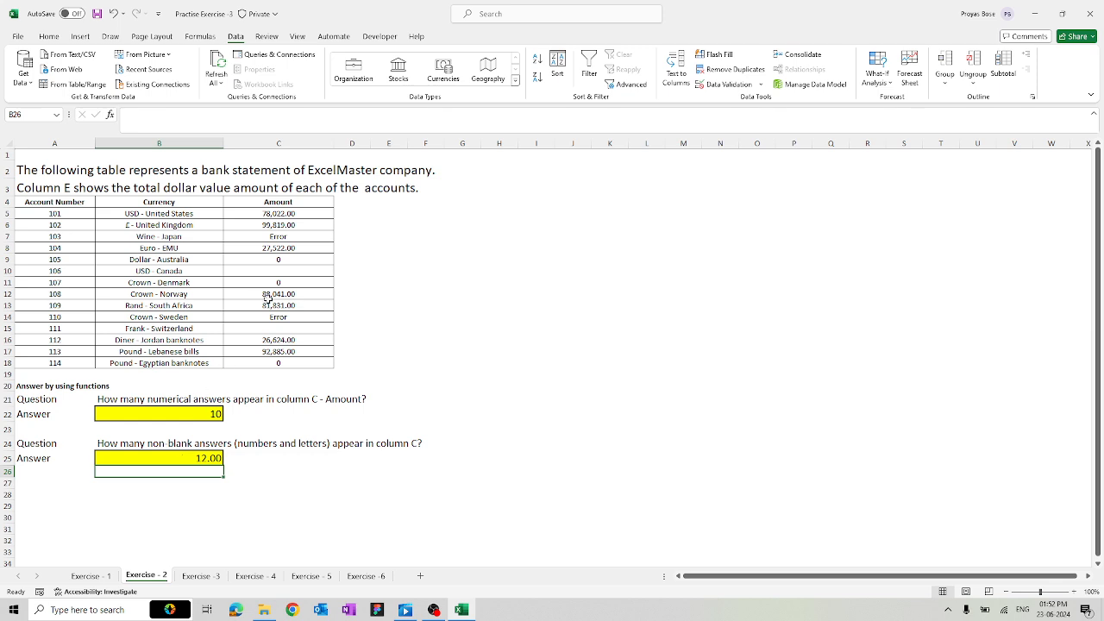
# Walk through the Amount cells C5:C18, including blank cells C10 and C15, to verify the non-blank count.
pyautogui.click(301, 218)
pyautogui.press('Down')
pyautogui.press('Down')
pyautogui.press('Down')
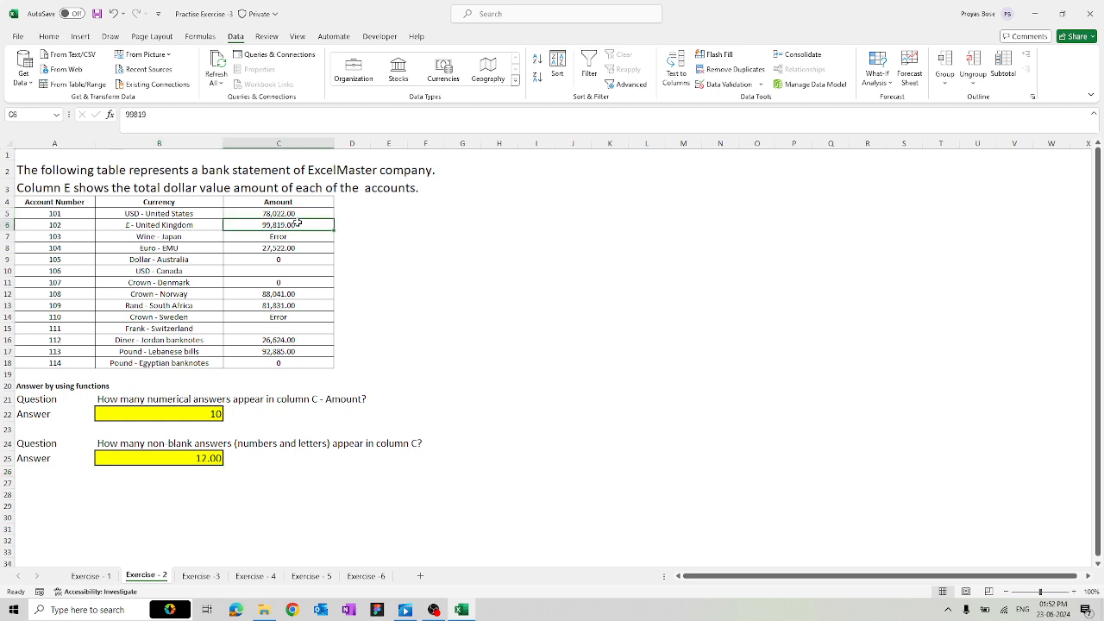
pyautogui.press('Down')
pyautogui.press('Down')
pyautogui.press('Down')
pyautogui.press('Down')
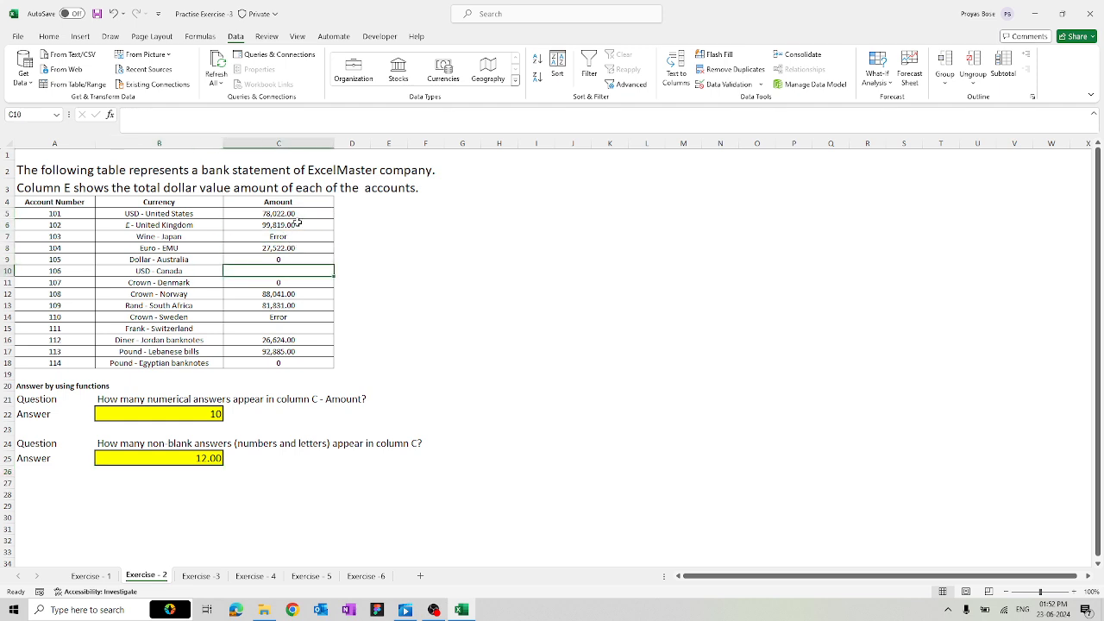
pyautogui.press('Down')
pyautogui.press('Down')
pyautogui.press('Down')
pyautogui.press('Down')
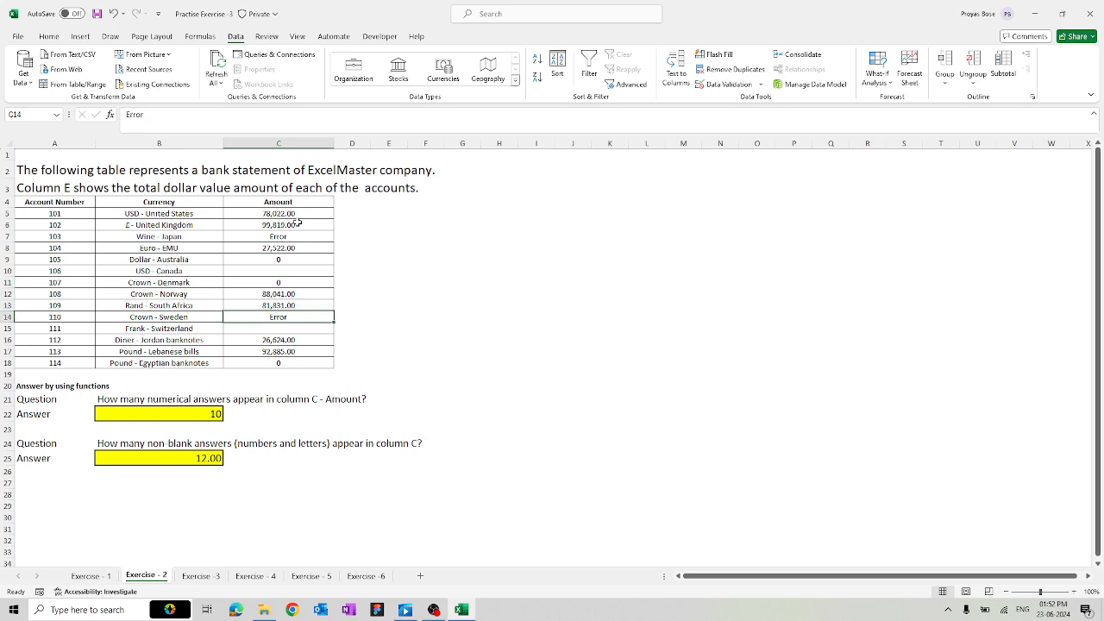
pyautogui.press('Down')
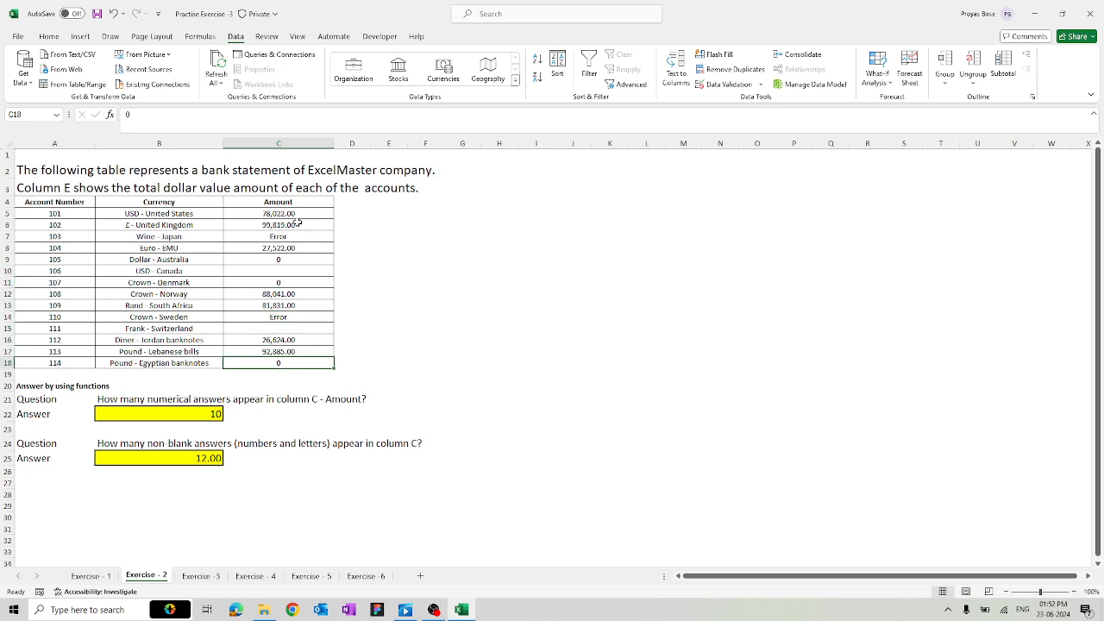
pyautogui.click(281, 323)
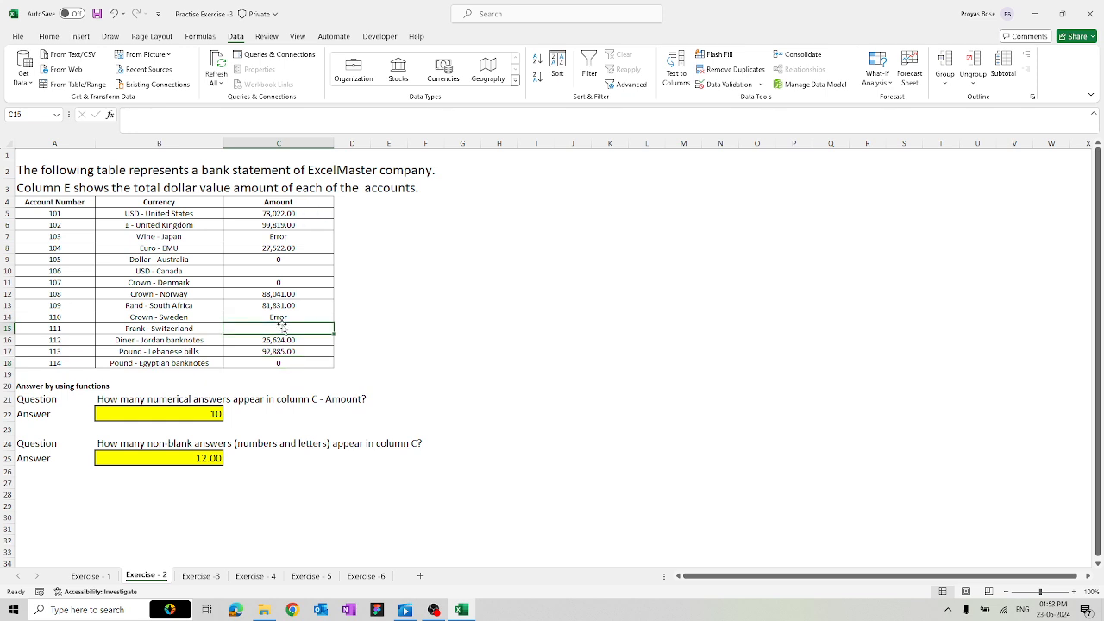
pyautogui.click(300, 272)
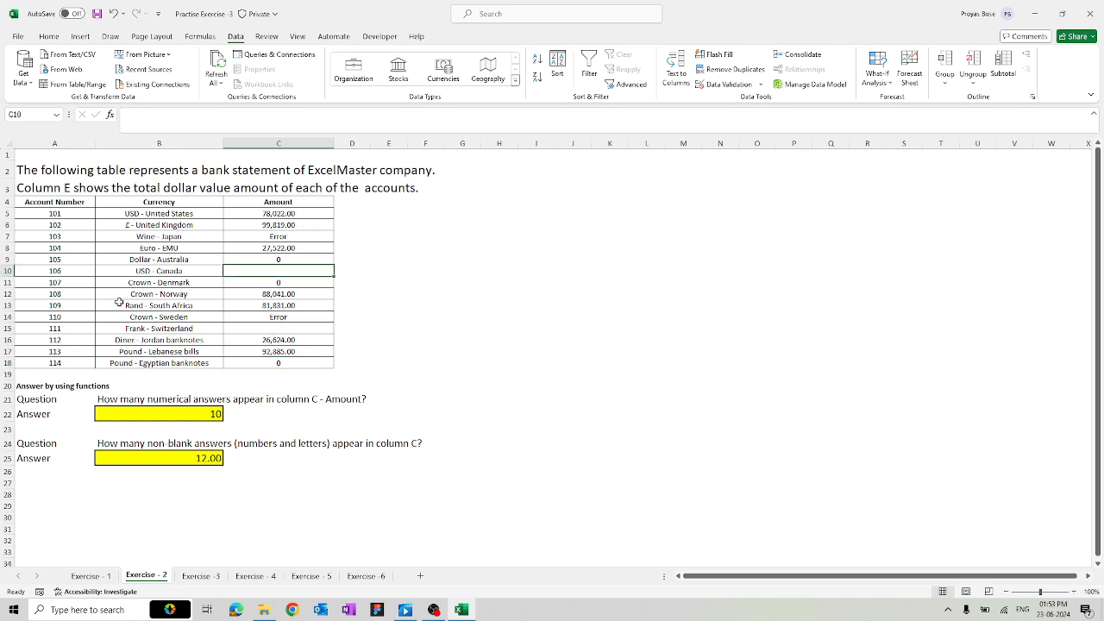
# Remove the two decimal places from the non-blank count in cell B25.
pyautogui.click(214, 458)
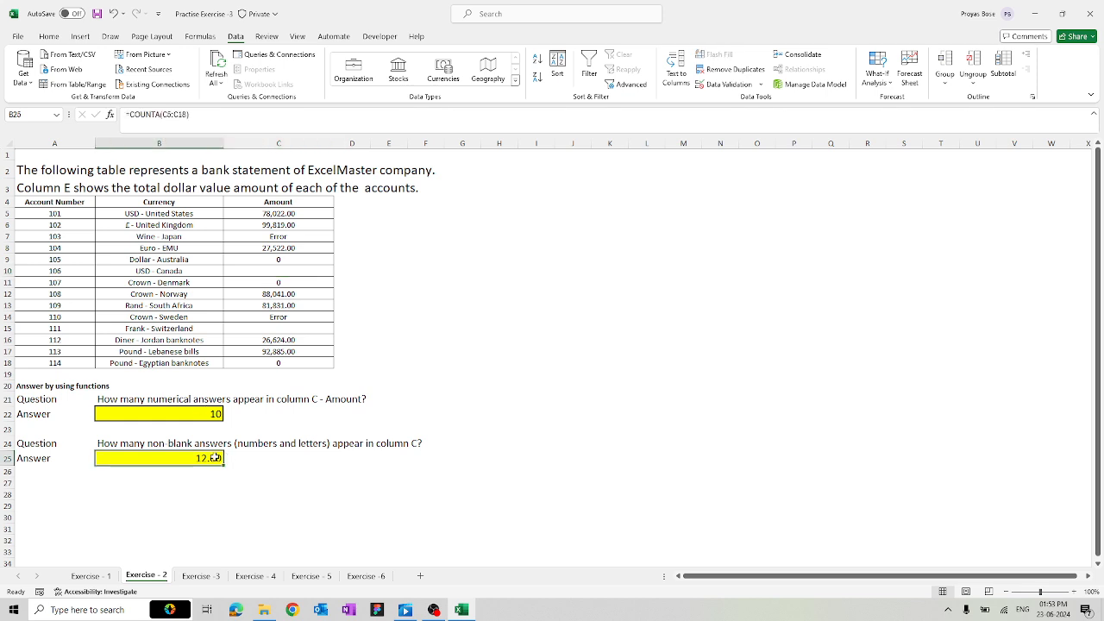
pyautogui.click(57, 38)
pyautogui.click(491, 75)
pyautogui.click(491, 75)
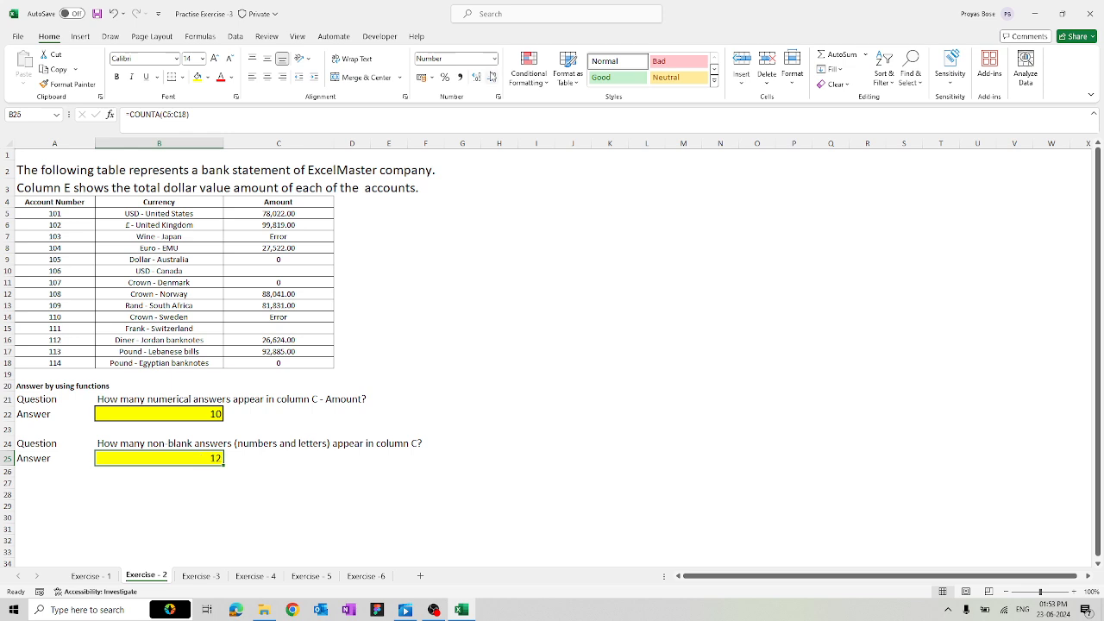
pyautogui.click(388, 363)
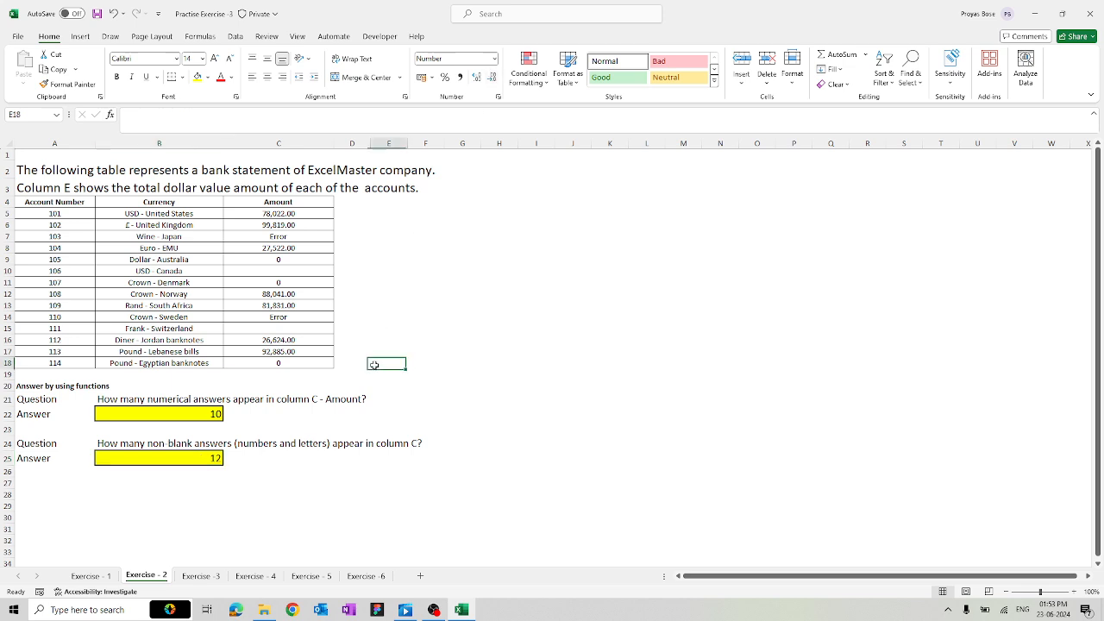
# Open the Exercise -3 sheet and inspect the formula in A18 that counts the number cells in the grey range.
pyautogui.click(201, 577)
pyautogui.scroll(7, 255, 289)
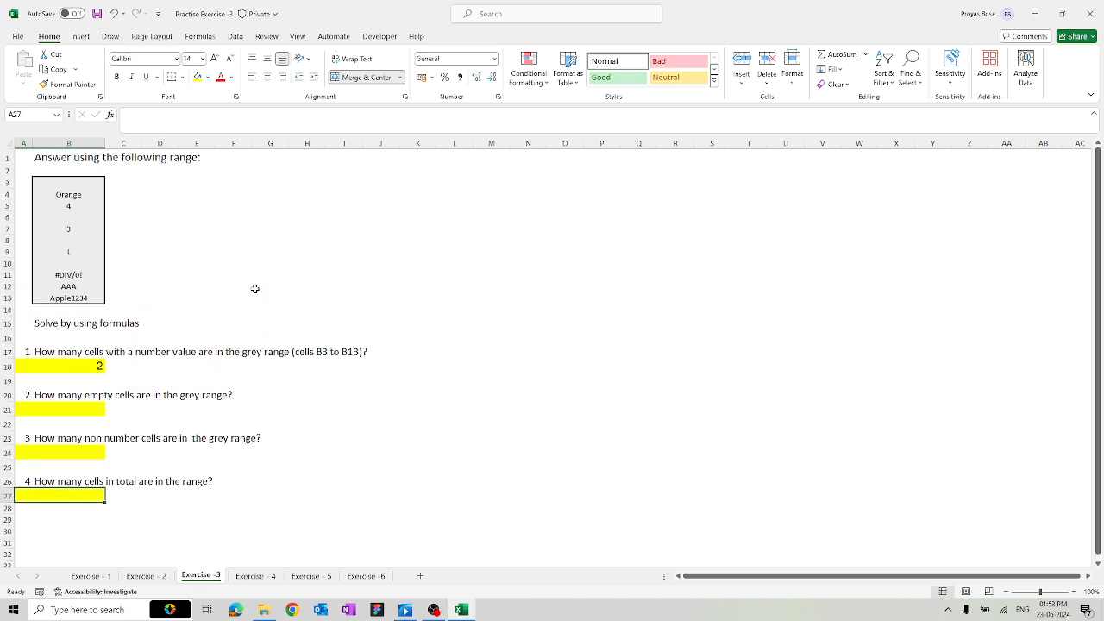
pyautogui.click(92, 366)
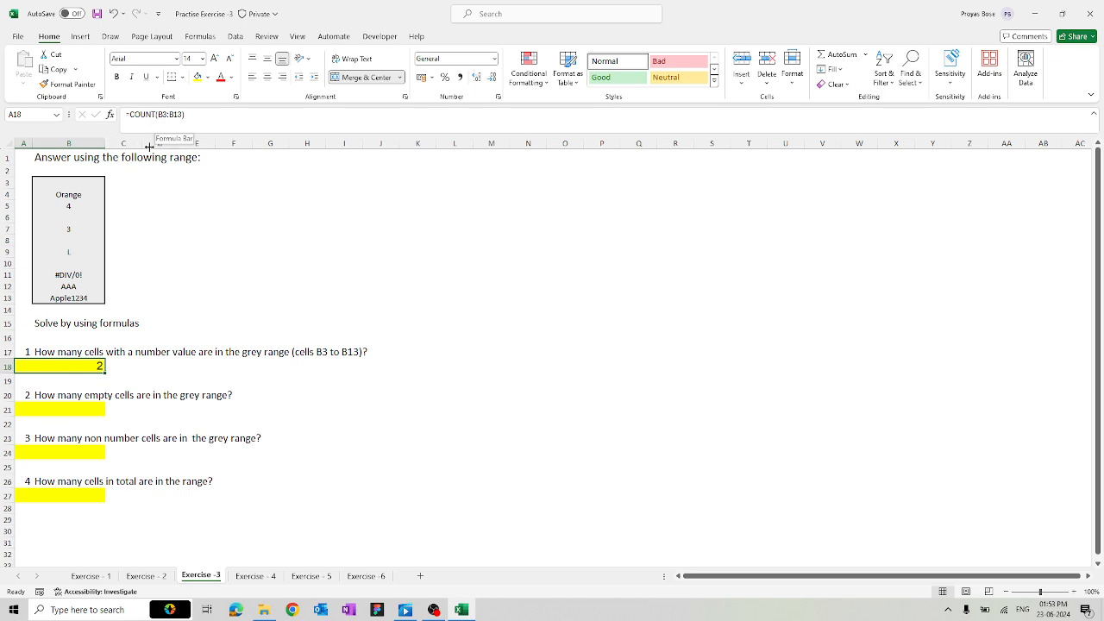
# Count the empty cells of the grey range by entering =COUNTBLANK(B3:B13) in cell A21.
pyautogui.click(83, 417)
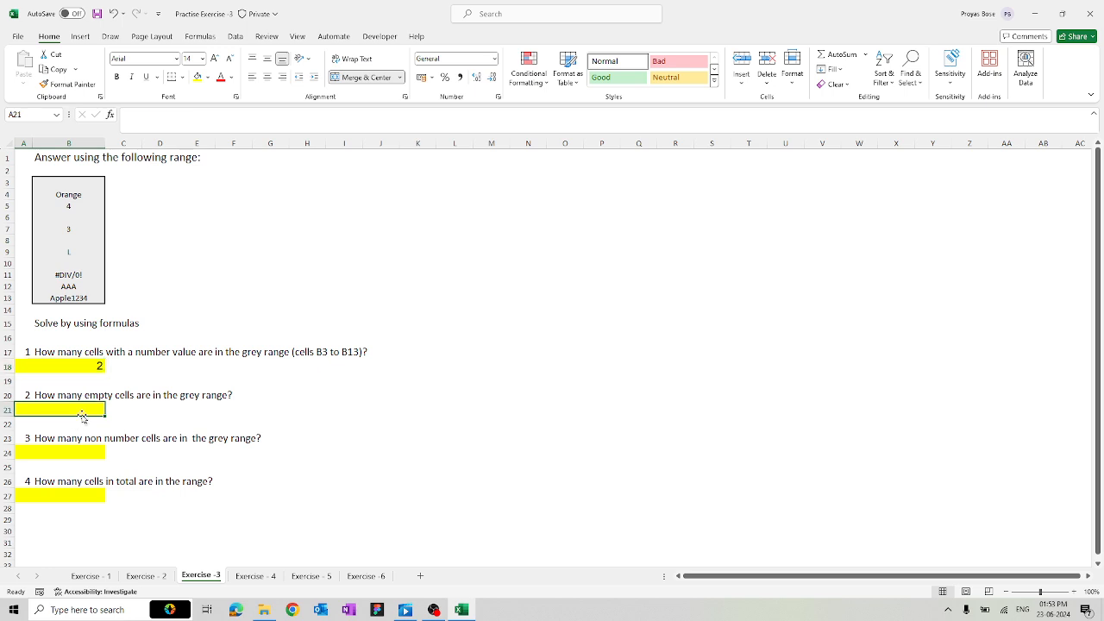
pyautogui.write('=count')
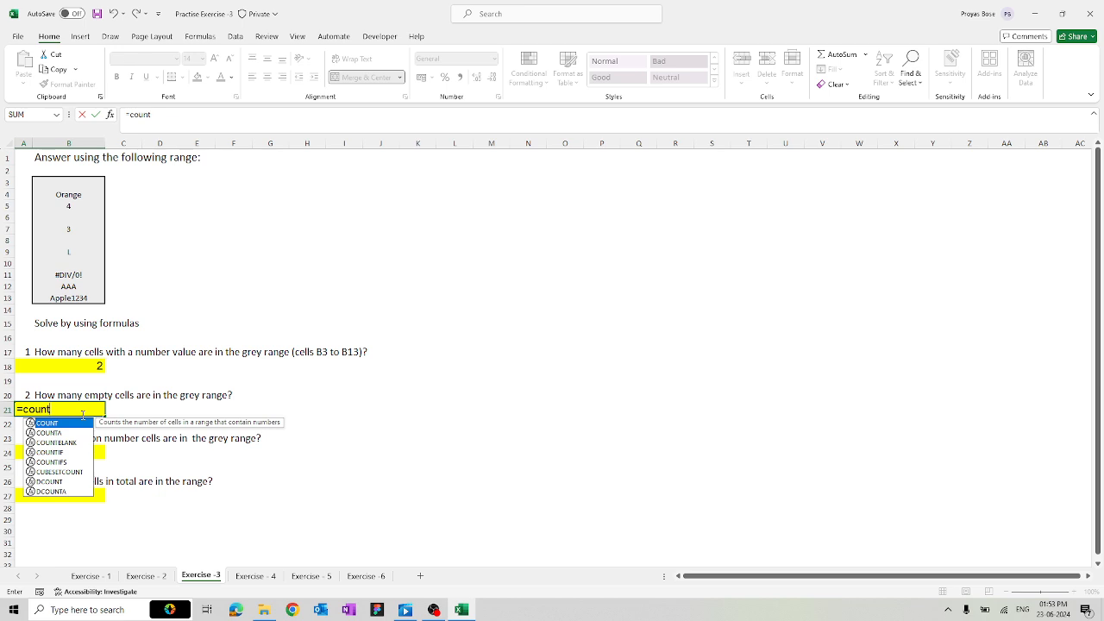
pyautogui.press('Down')
pyautogui.press('Tab')
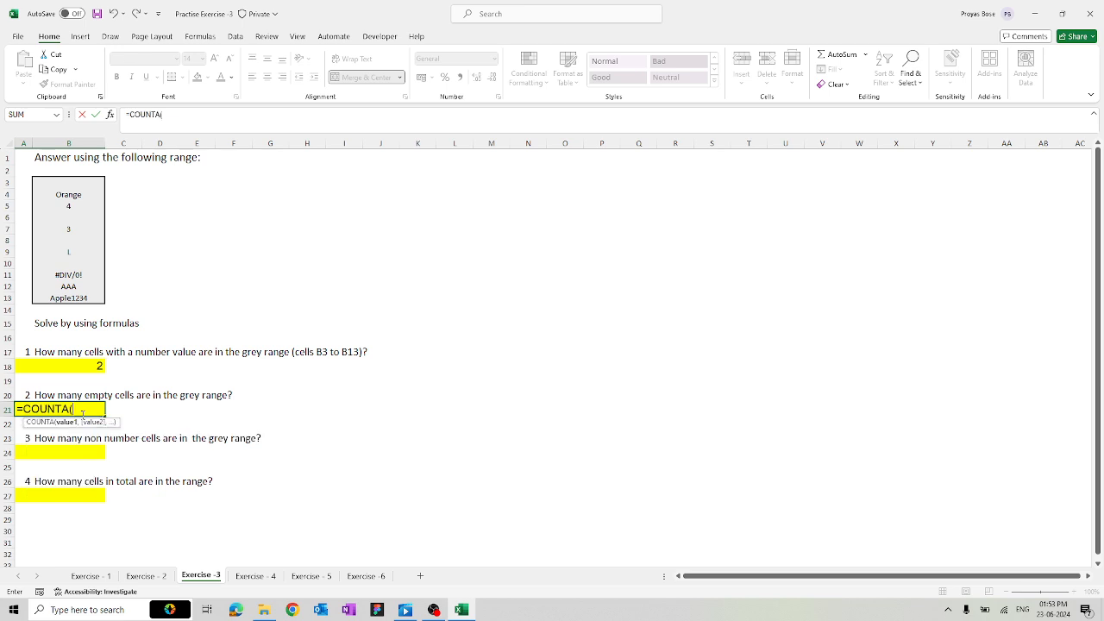
pyautogui.press('BackSpace')
pyautogui.press('BackSpace')
pyautogui.press('Down')
pyautogui.press('Down')
pyautogui.press('Tab')
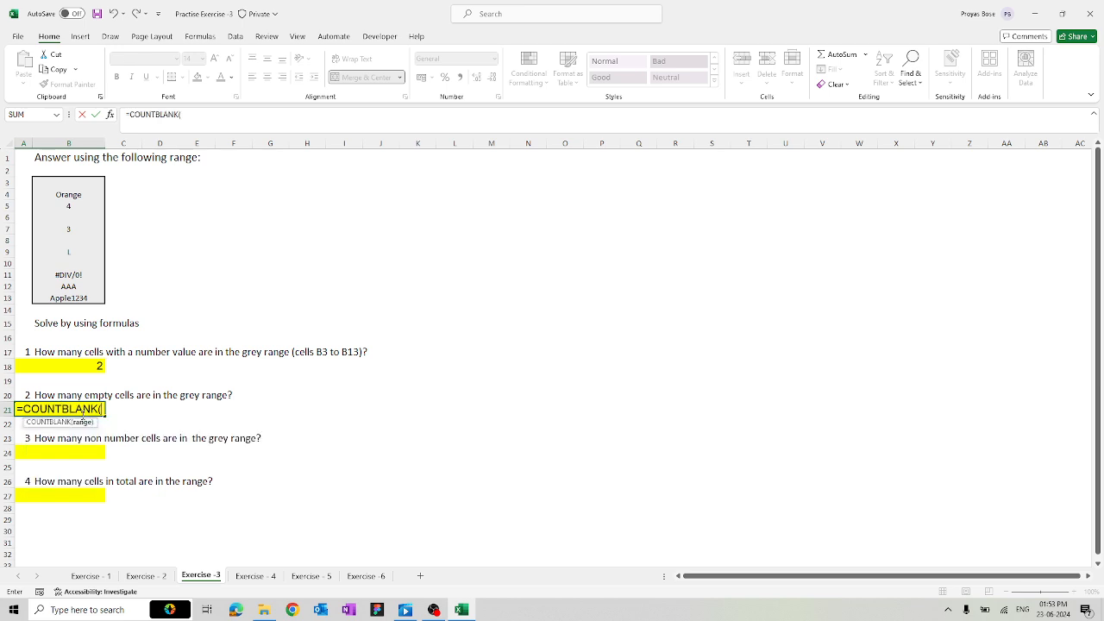
pyautogui.moveTo(76, 183); pyautogui.dragTo(69, 312)
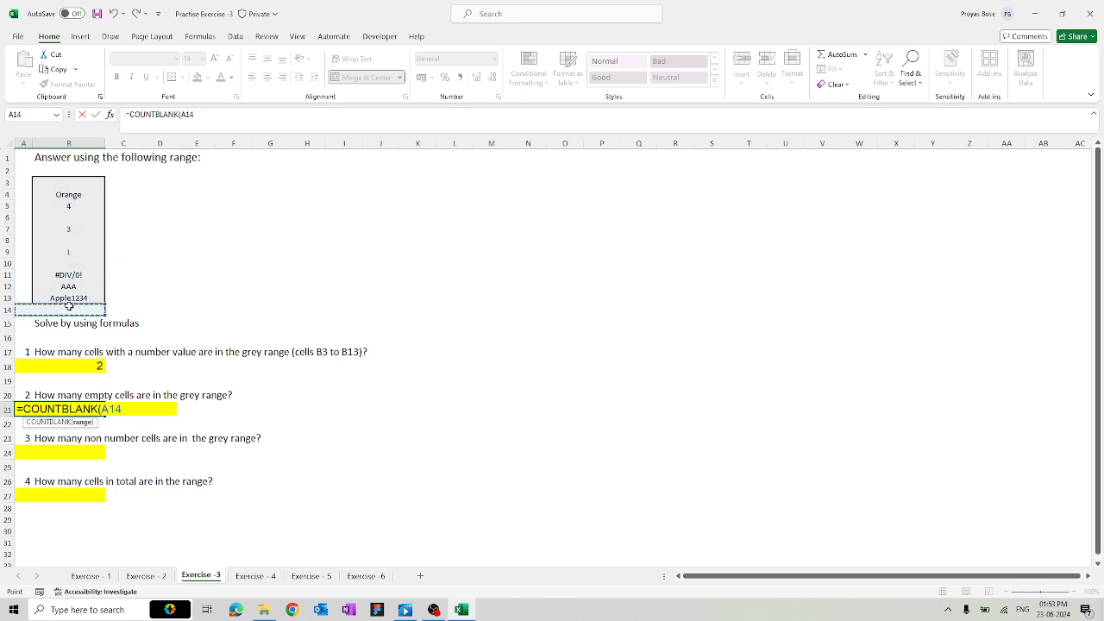
pyautogui.click(86, 184)
pyautogui.moveTo(86, 184); pyautogui.dragTo(86, 297)
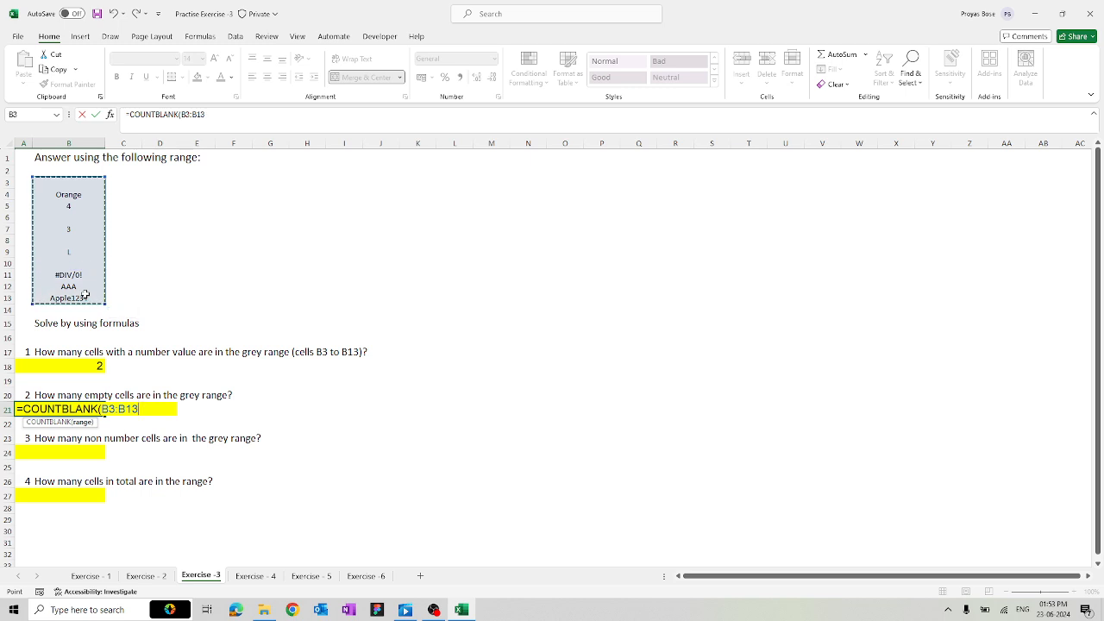
pyautogui.press('Return')
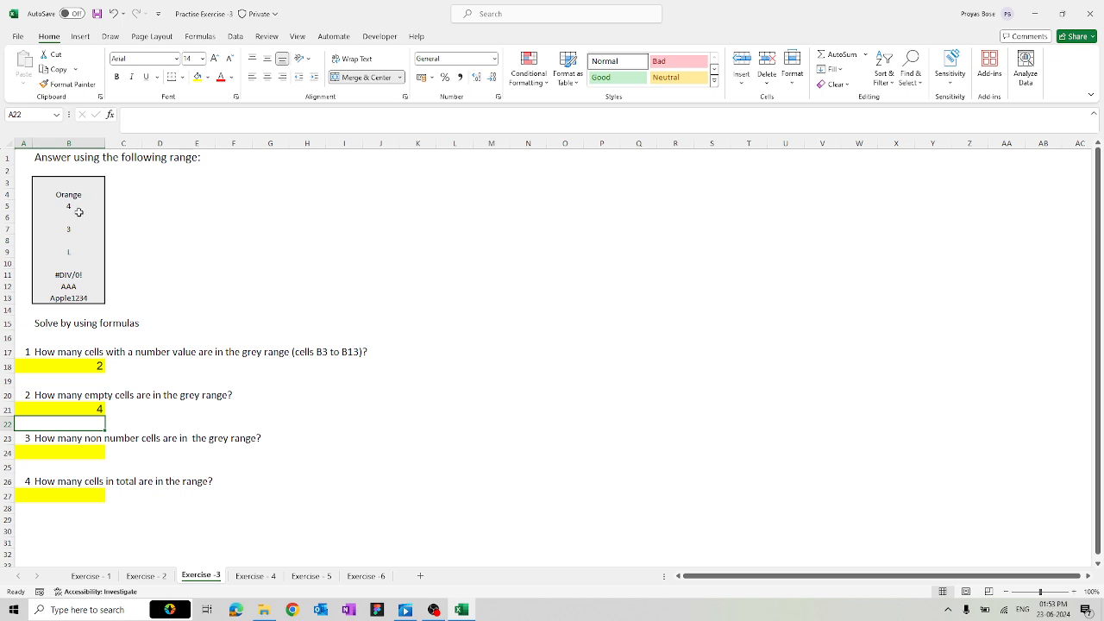
# Count the non-number cells of the grey range by entering =COUNTA(B3:B13) - COUNT(B3:B13) in cell A24.
pyautogui.click(76, 454)
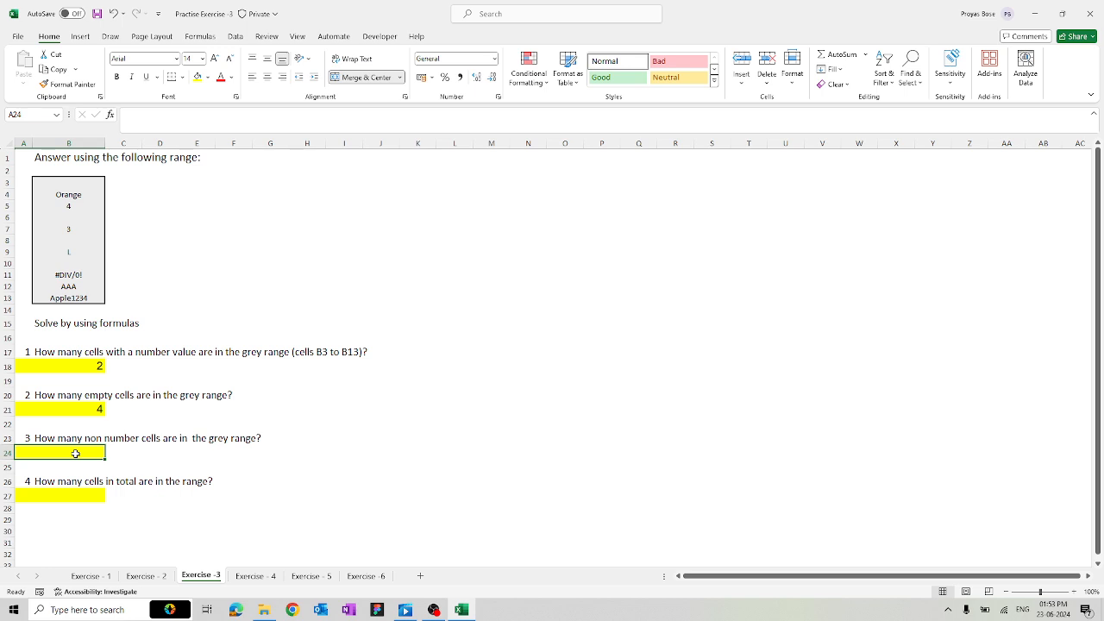
pyautogui.write('=count')
pyautogui.press('Tab')
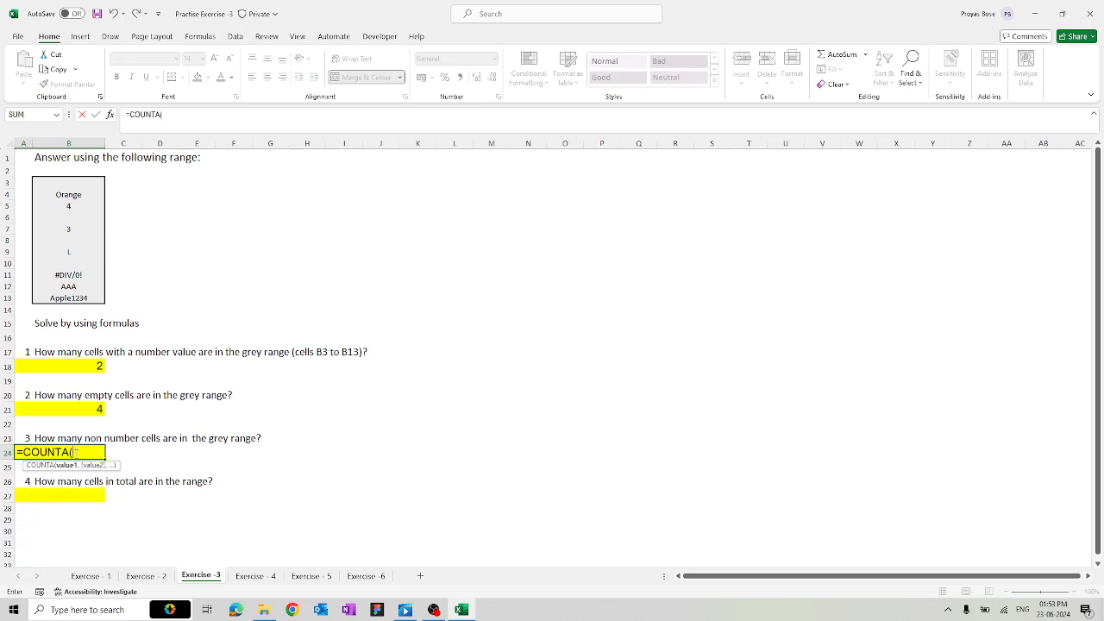
pyautogui.moveTo(92, 186); pyautogui.dragTo(85, 298)
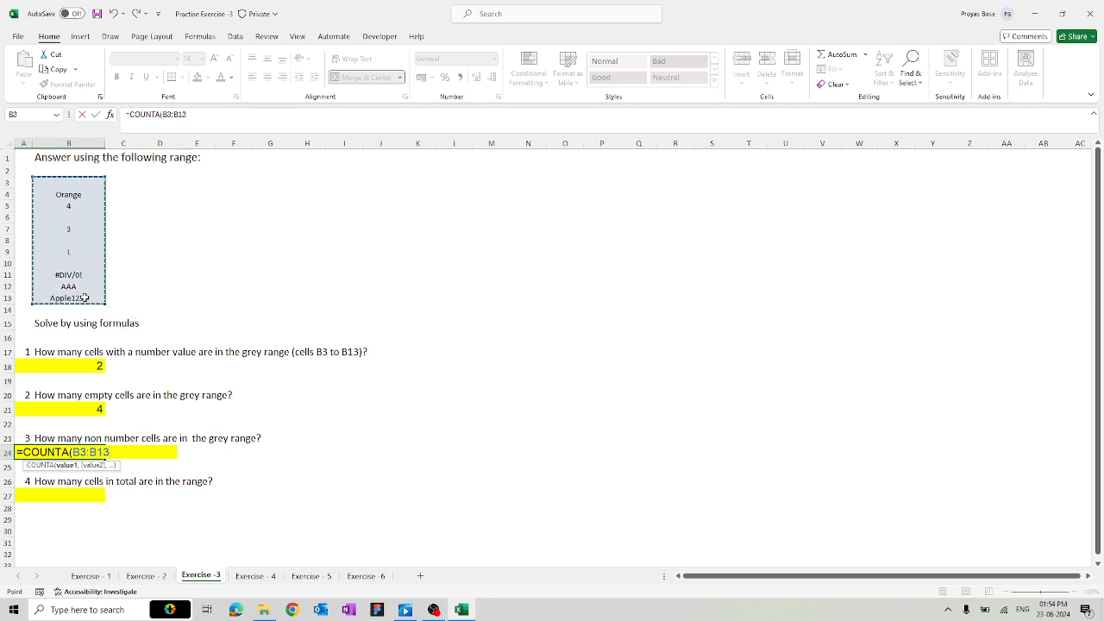
pyautogui.write(') - cou')
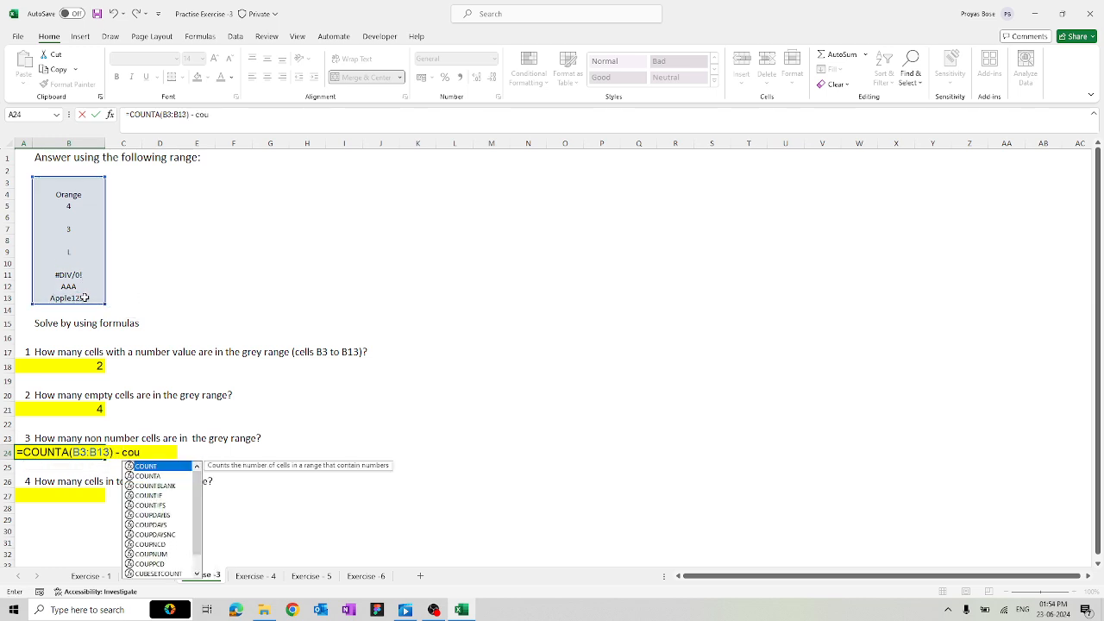
pyautogui.write('nt(')
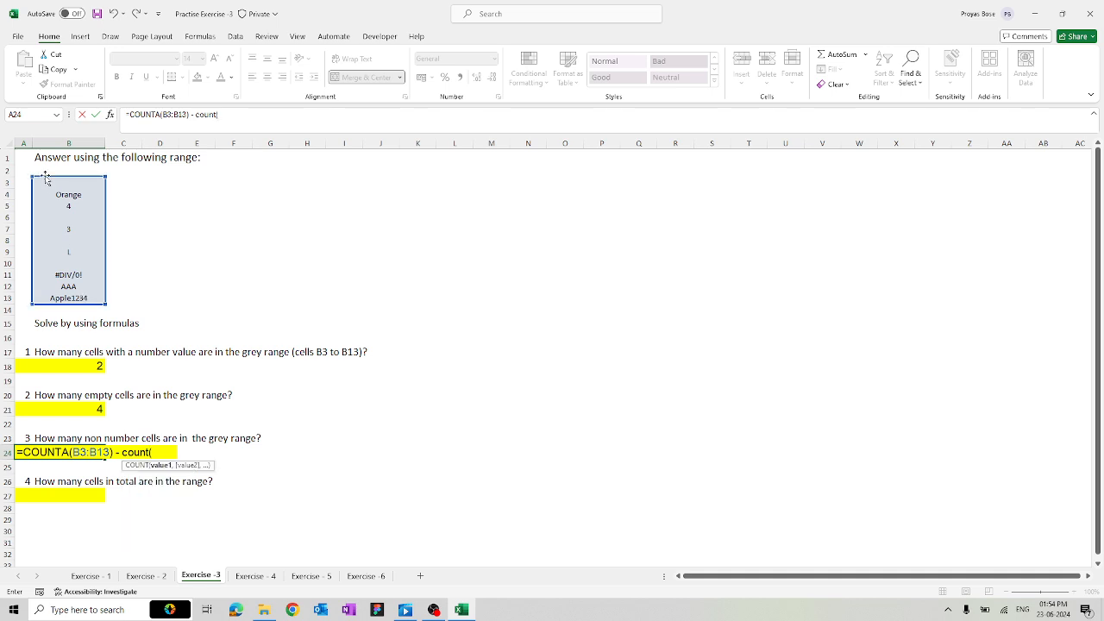
pyautogui.moveTo(73, 184); pyautogui.dragTo(71, 299)
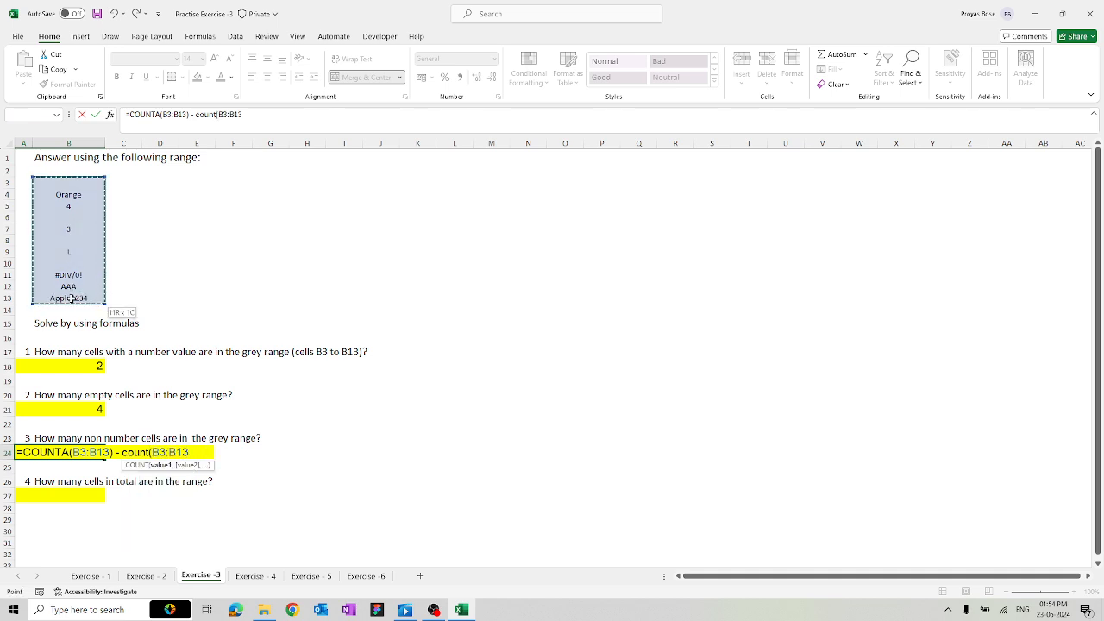
pyautogui.press('Return')
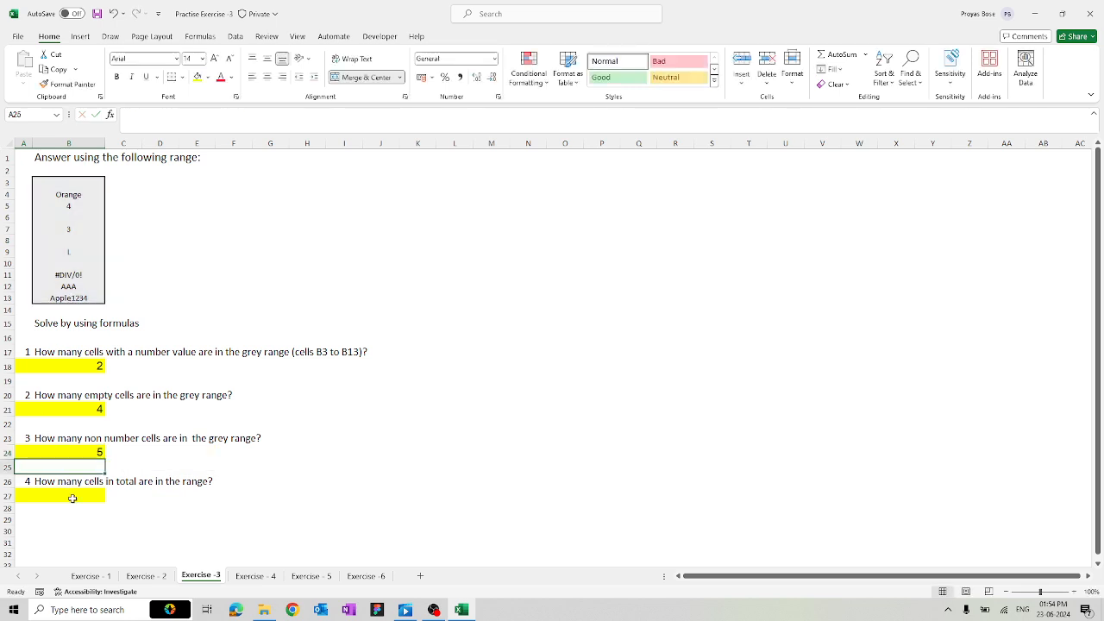
# Answer the total-cells question in cell A27 with the formula =COUNTA(B3:B13).
pyautogui.click(72, 499)
pyautogui.write('=count')
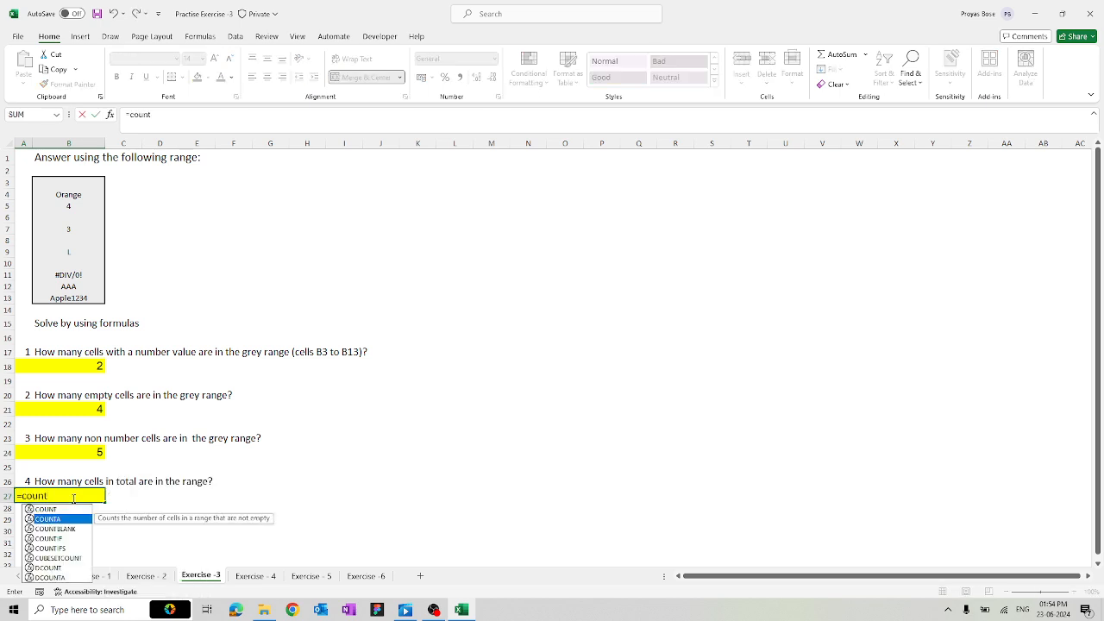
pyautogui.press('Tab')
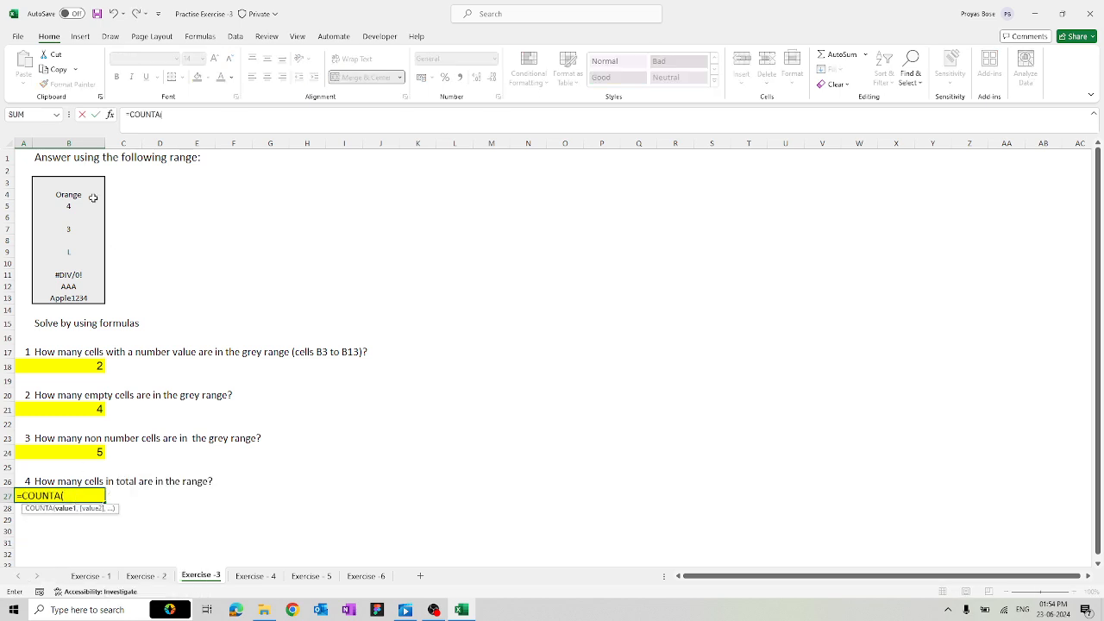
pyautogui.moveTo(86, 186); pyautogui.dragTo(86, 299)
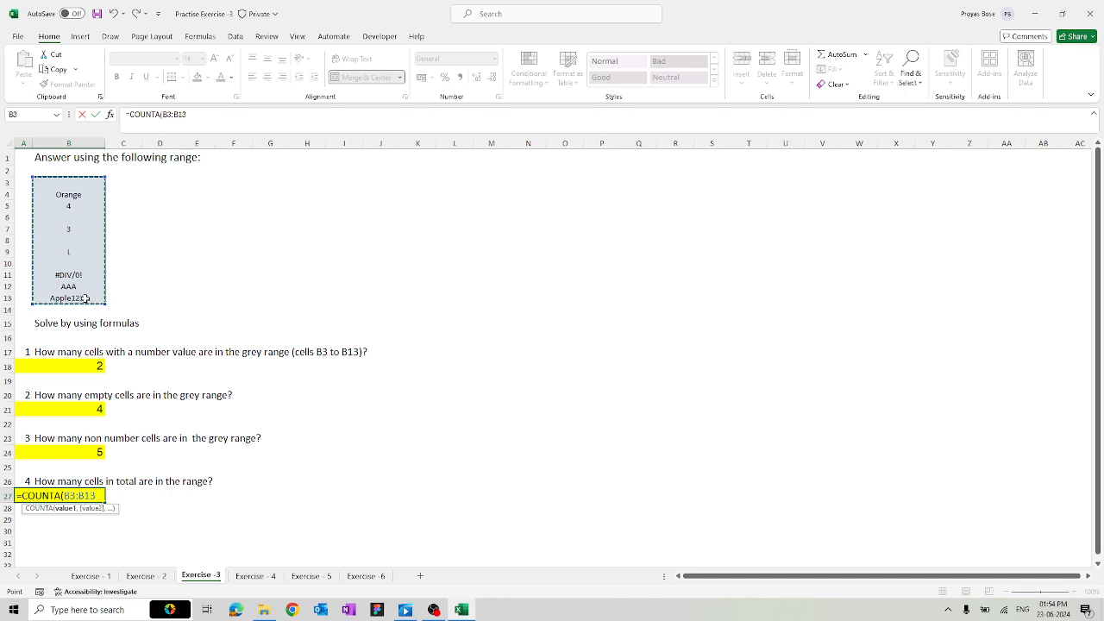
pyautogui.press('Return')
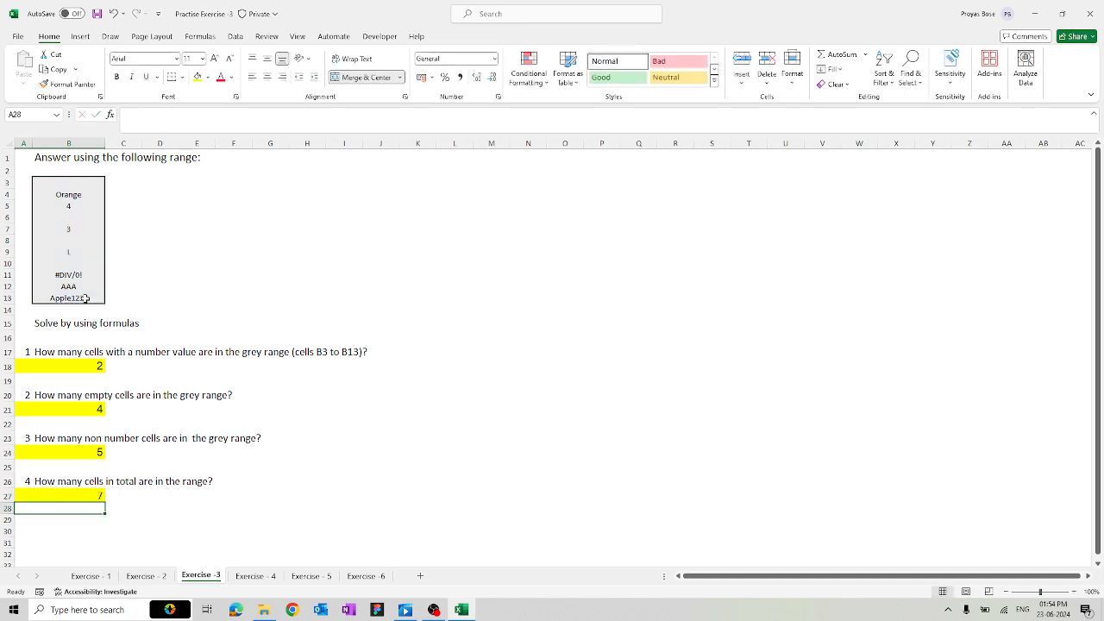
# On the Exercise - 4 sheet, find the maximum wrestler weight by entering =MAX(C4:C9) in cell C11.
pyautogui.click(255, 576)
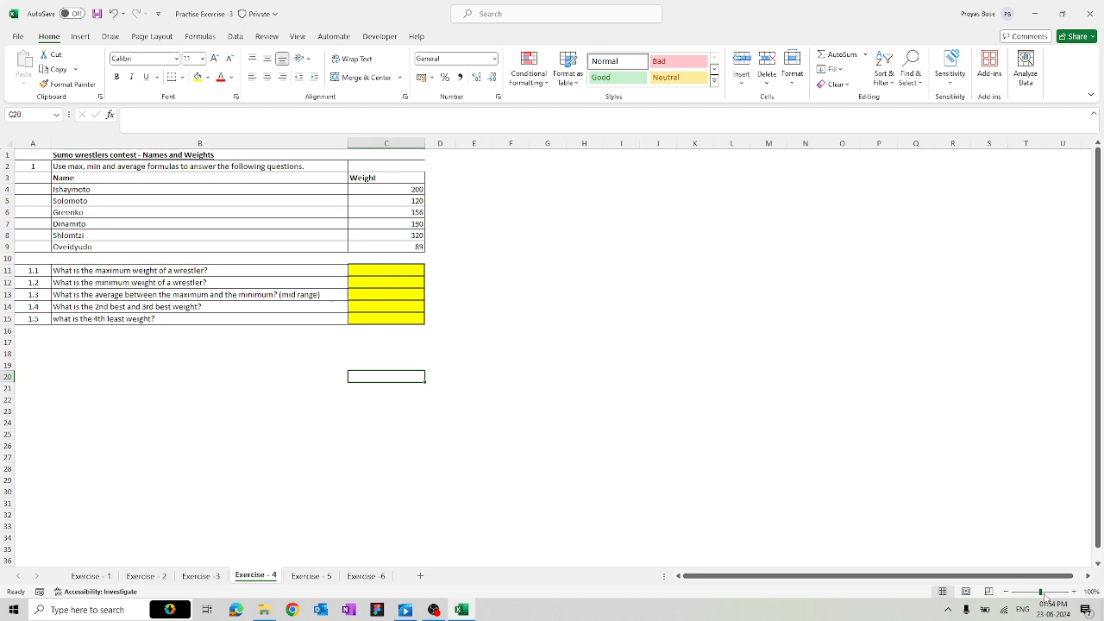
pyautogui.moveTo(1042, 592); pyautogui.dragTo(1048, 592)
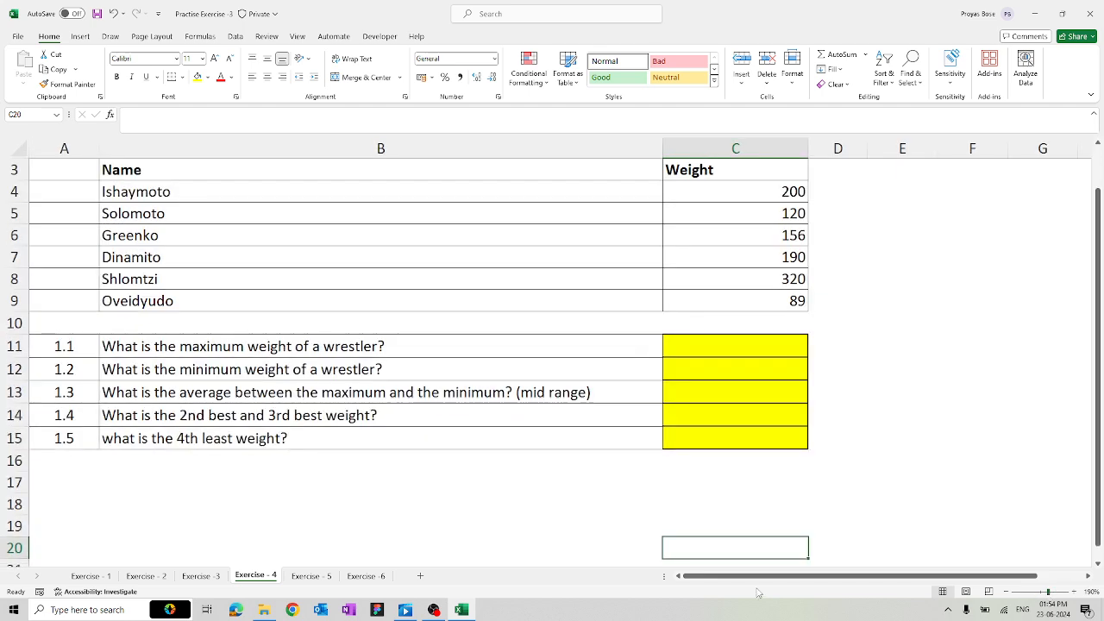
pyautogui.click(216, 576)
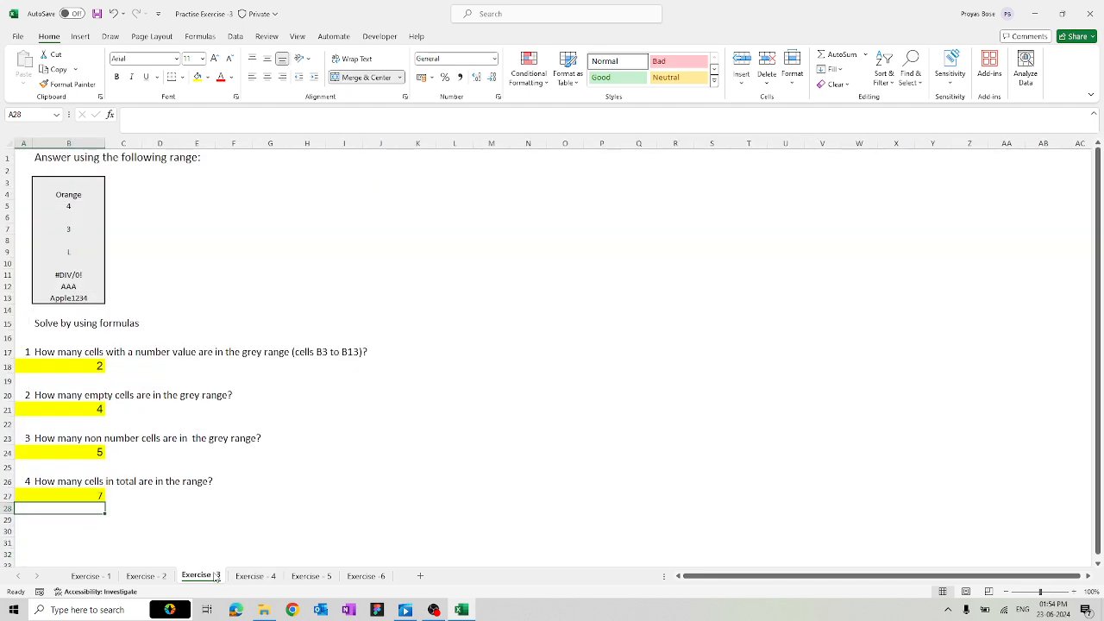
pyautogui.click(269, 577)
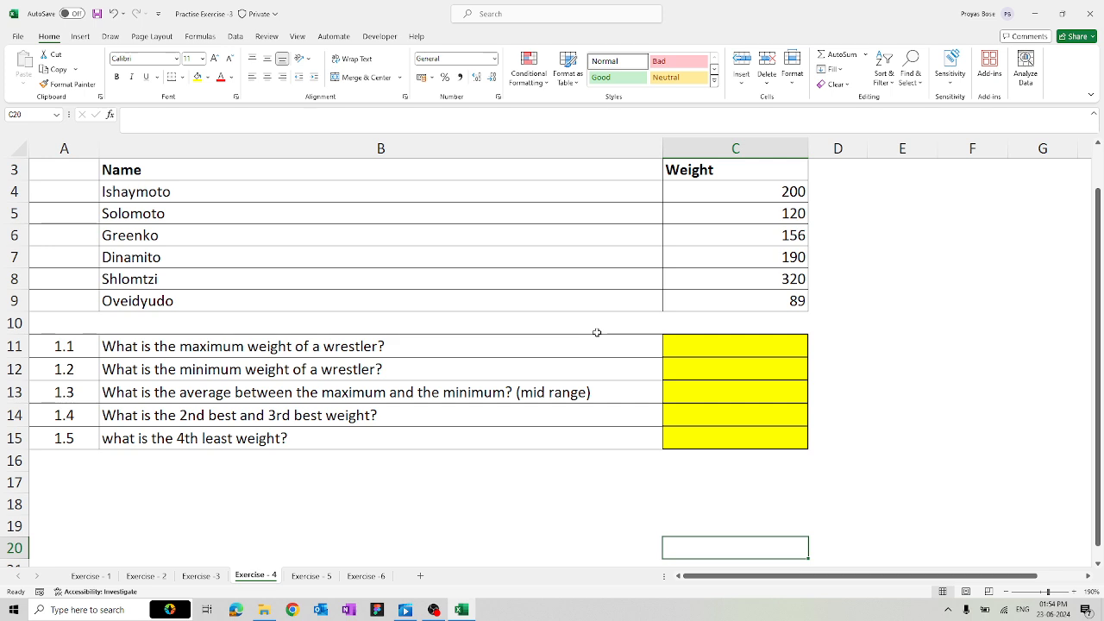
pyautogui.scroll(1, 597, 332)
pyautogui.click(712, 392)
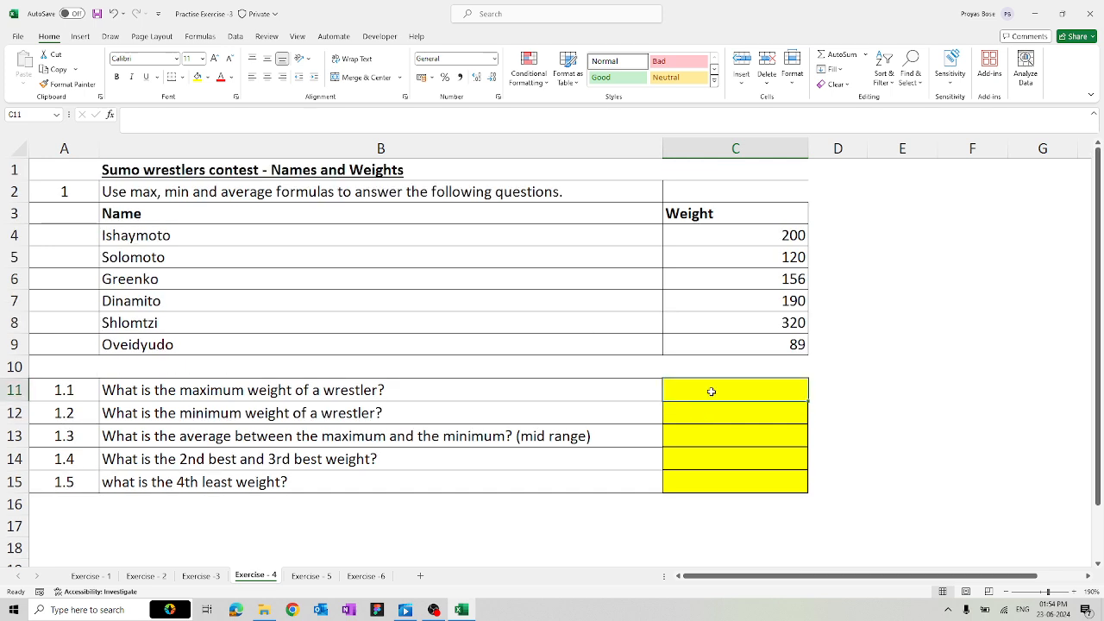
pyautogui.write('=max')
pyautogui.press('Tab')
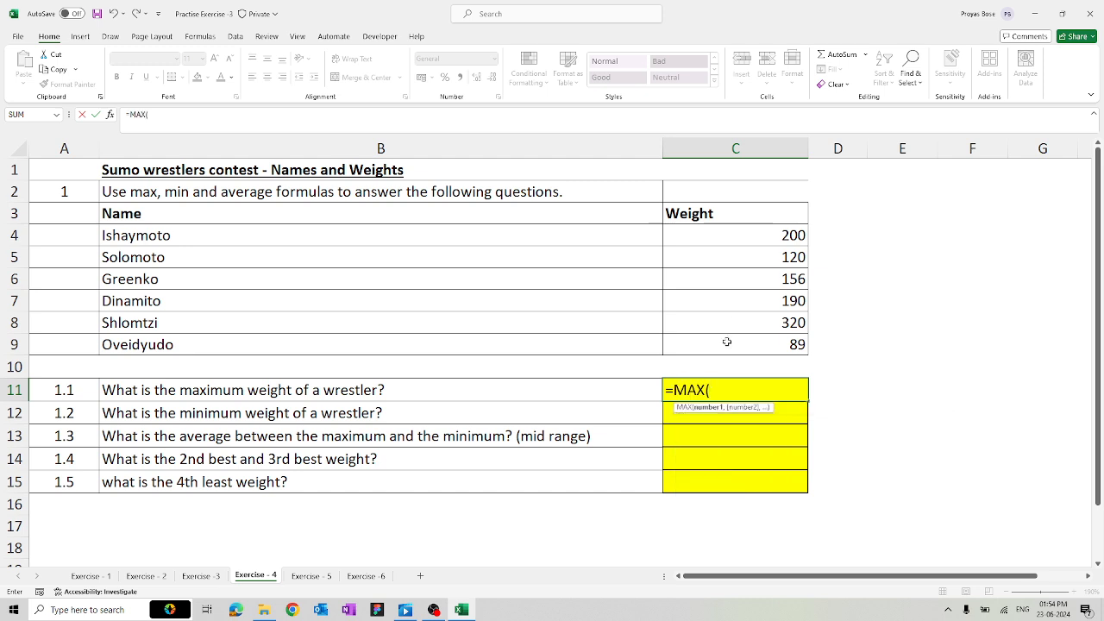
pyautogui.moveTo(759, 236); pyautogui.dragTo(757, 340)
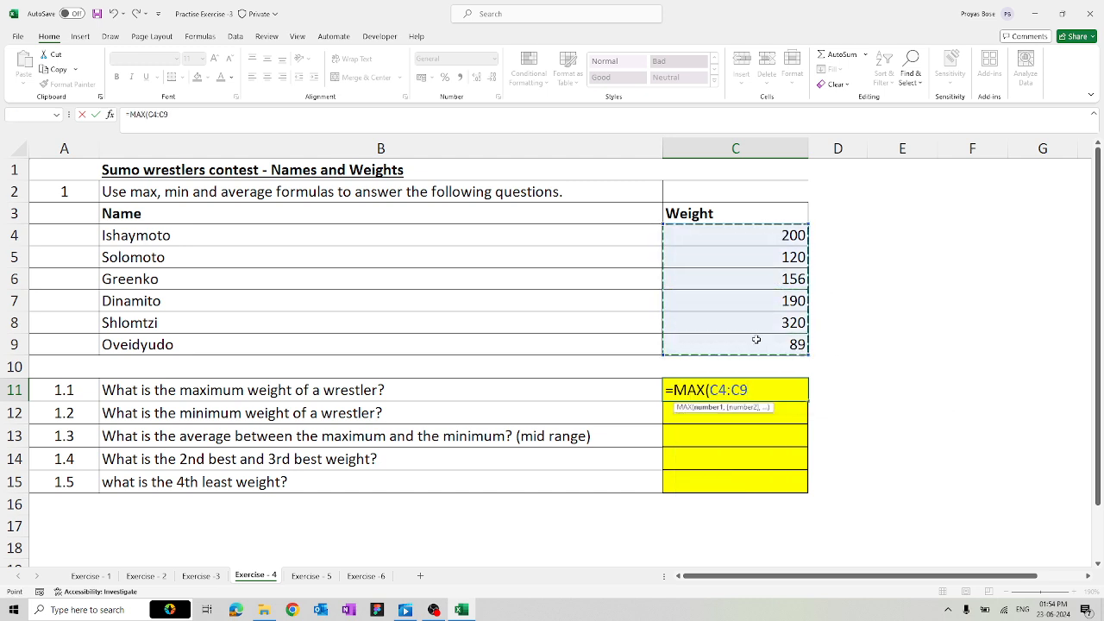
pyautogui.press('Return')
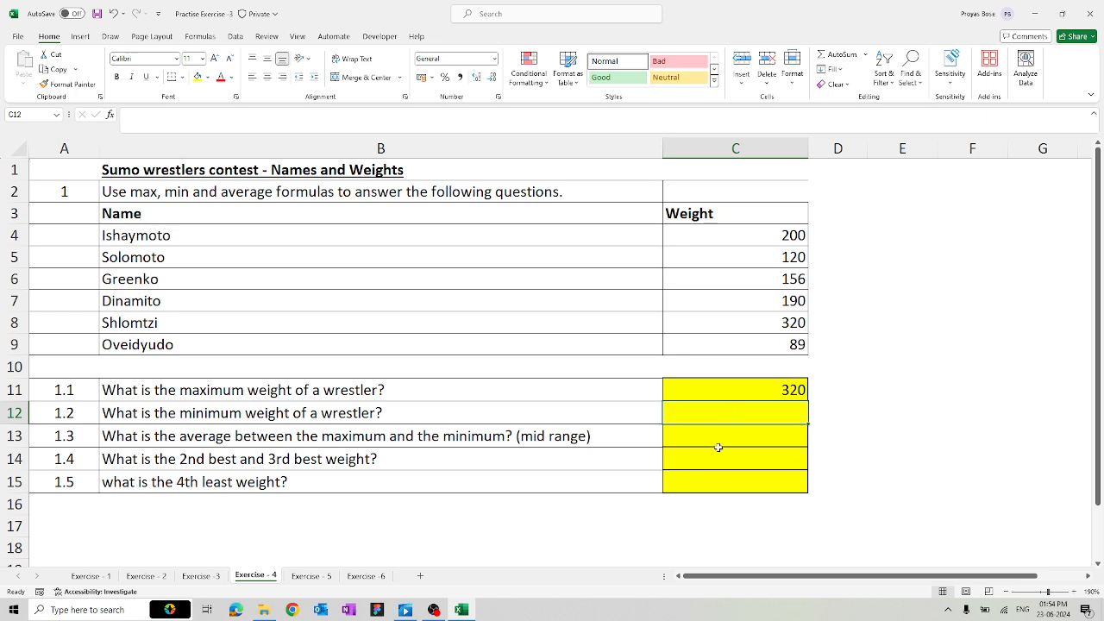
# Find the minimum wrestler weight in cell C12 by applying the MIN function to the weights C4:C9.
pyautogui.write('=min')
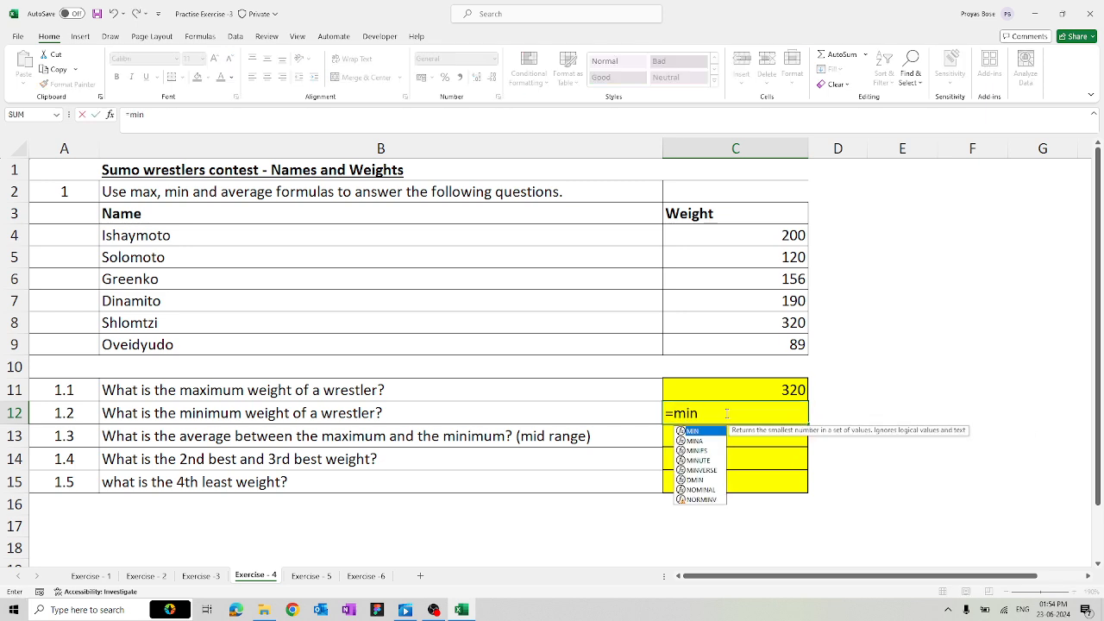
pyautogui.press('Tab')
pyautogui.moveTo(754, 227); pyautogui.dragTo(743, 334)
pyautogui.press('Return')
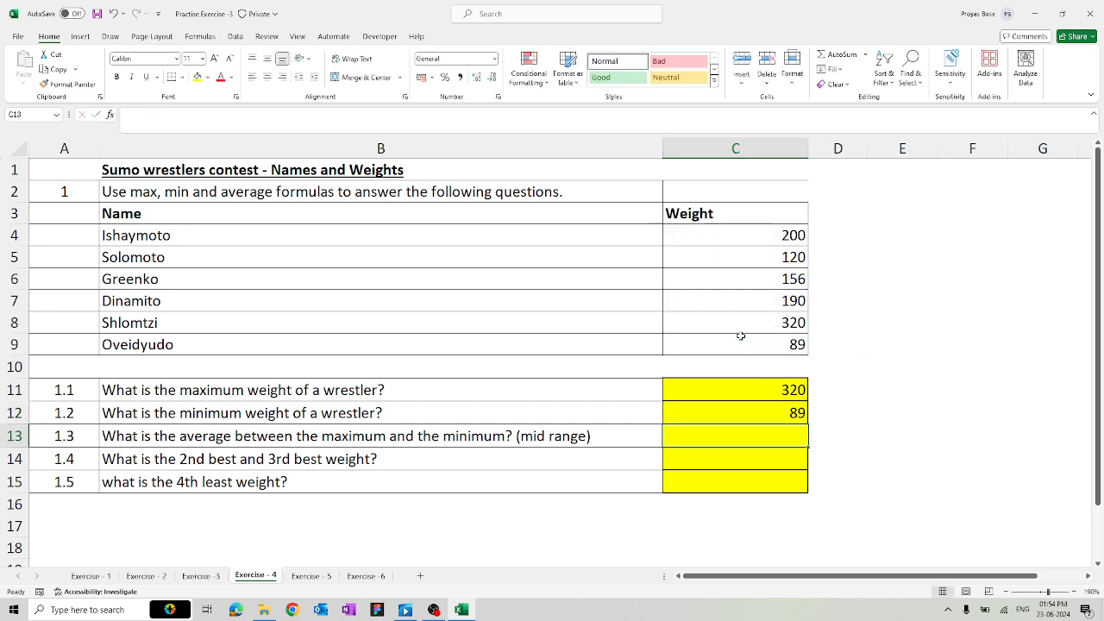
# Answer the mid-range question in cell C13 by subtracting the minimum from the maximum with =C11-C12.
pyautogui.doubleClick(707, 437)
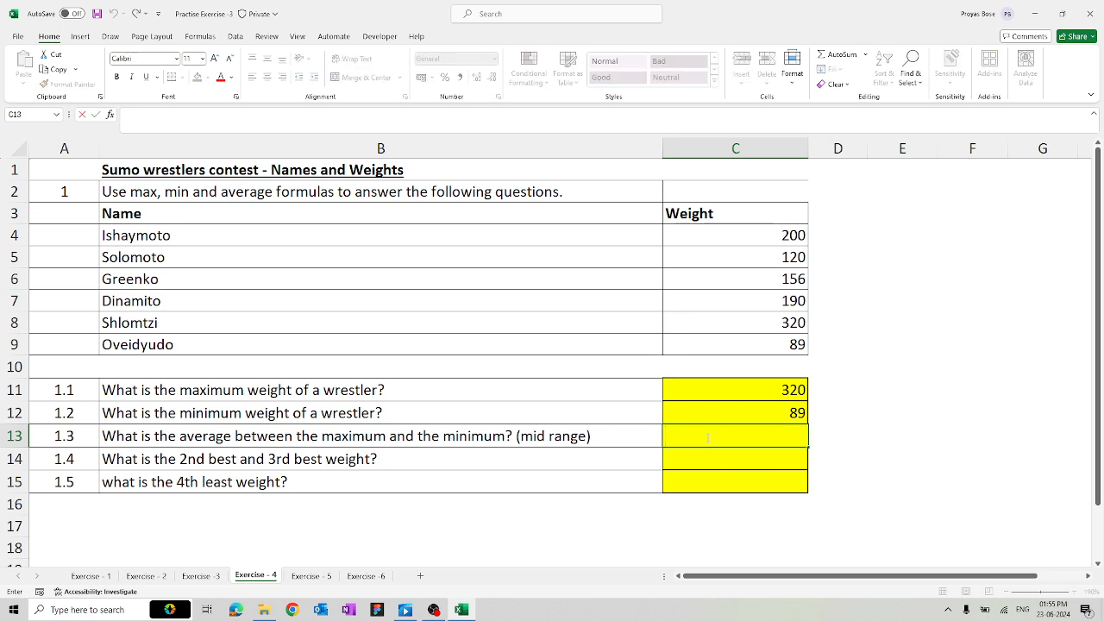
pyautogui.write('[')
pyautogui.write('=-')
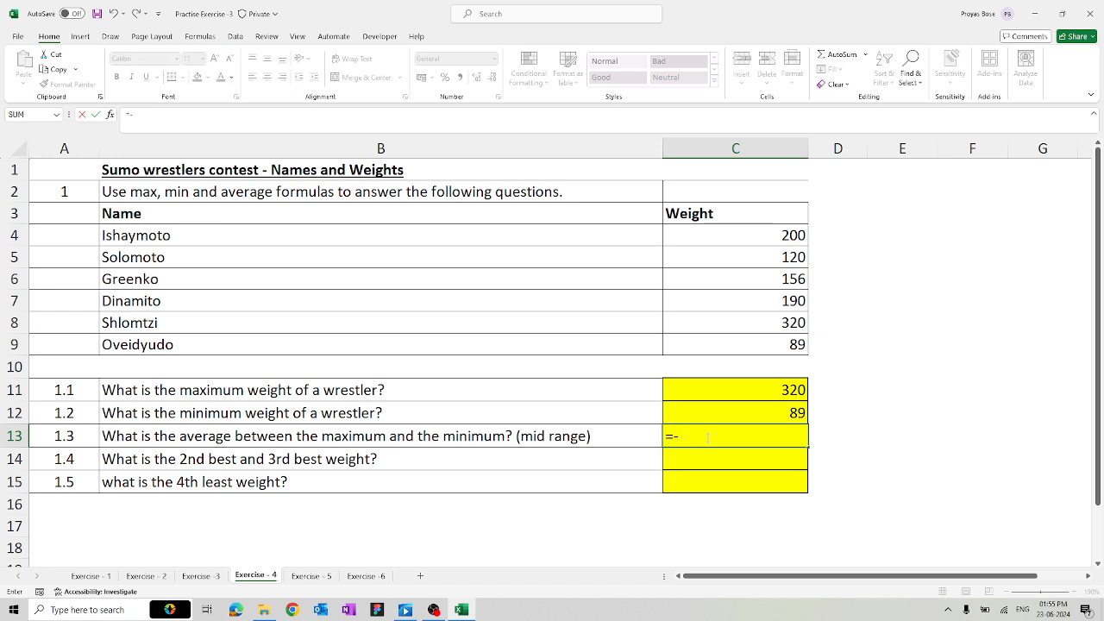
pyautogui.click(734, 392)
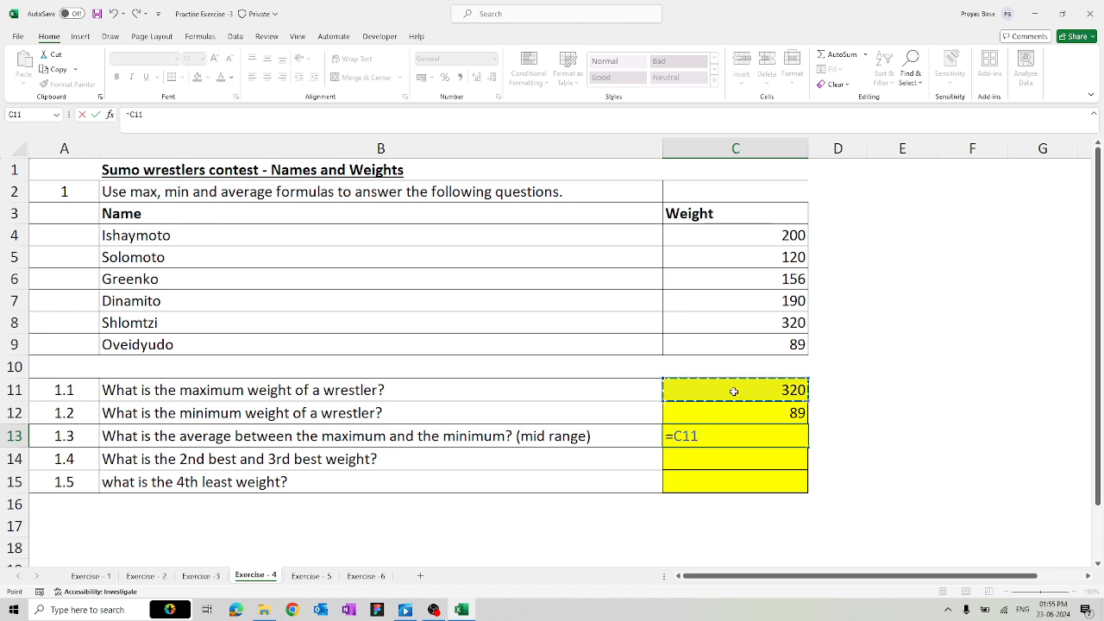
pyautogui.write('-')
pyautogui.click(741, 407)
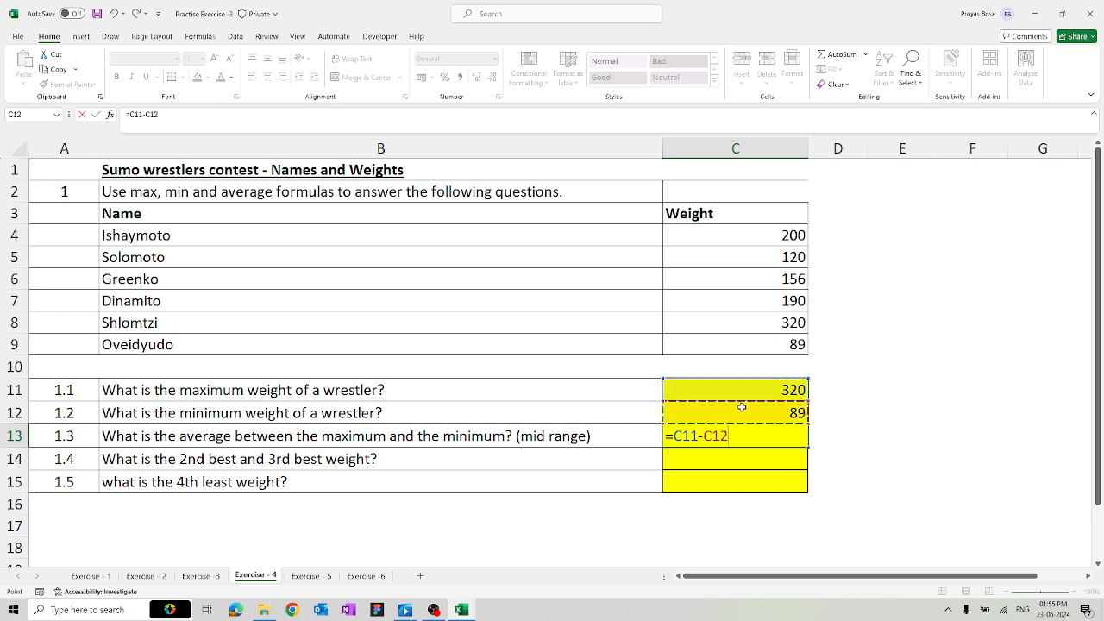
pyautogui.press('Return')
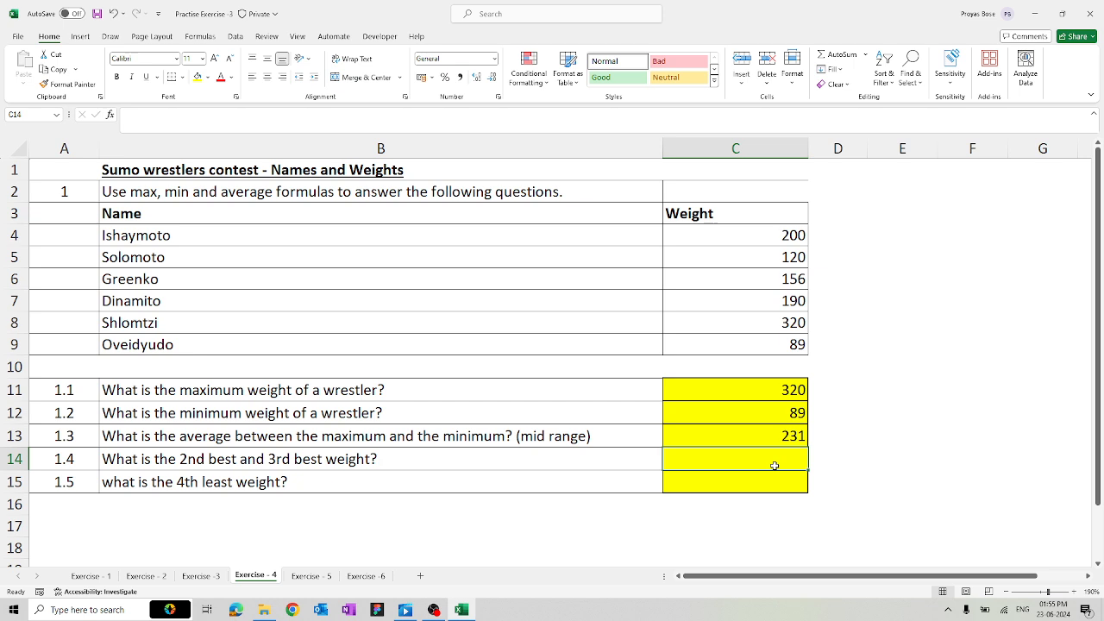
# Find the 2nd best wrestler weight by entering =LARGE(C4:C9,2) in cell C14.
pyautogui.write('=l')
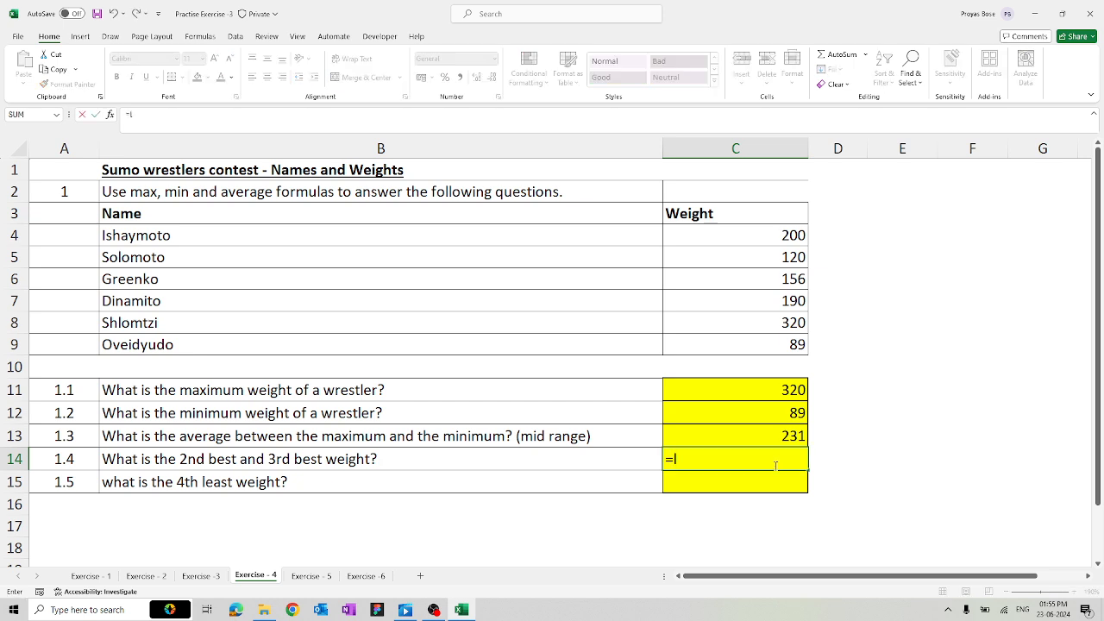
pyautogui.write('ar')
pyautogui.press('Tab')
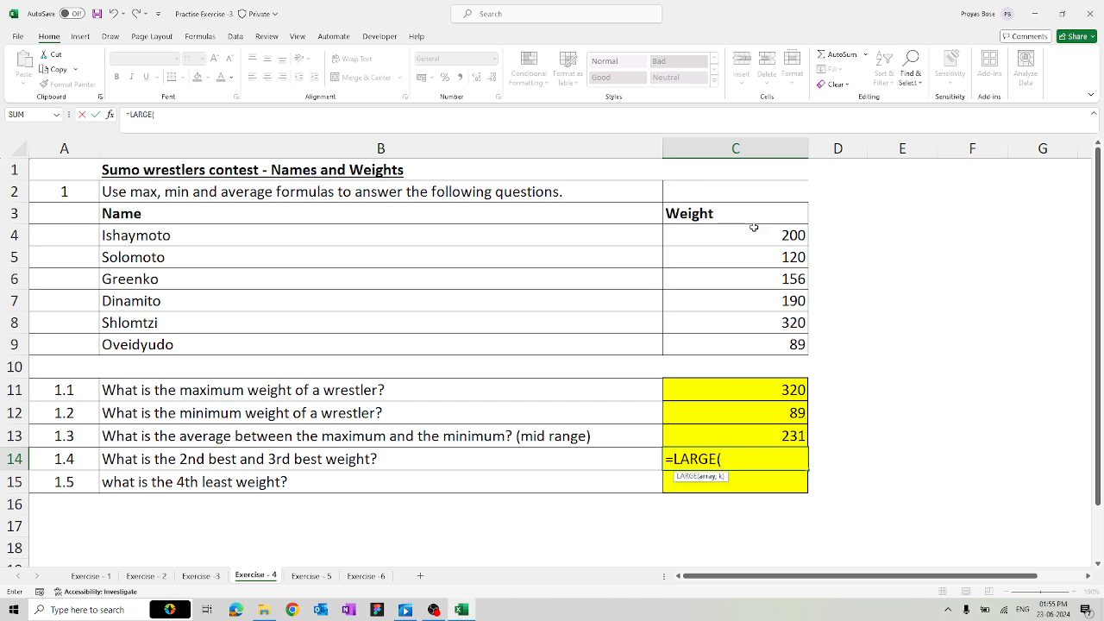
pyautogui.moveTo(755, 231); pyautogui.dragTo(754, 338)
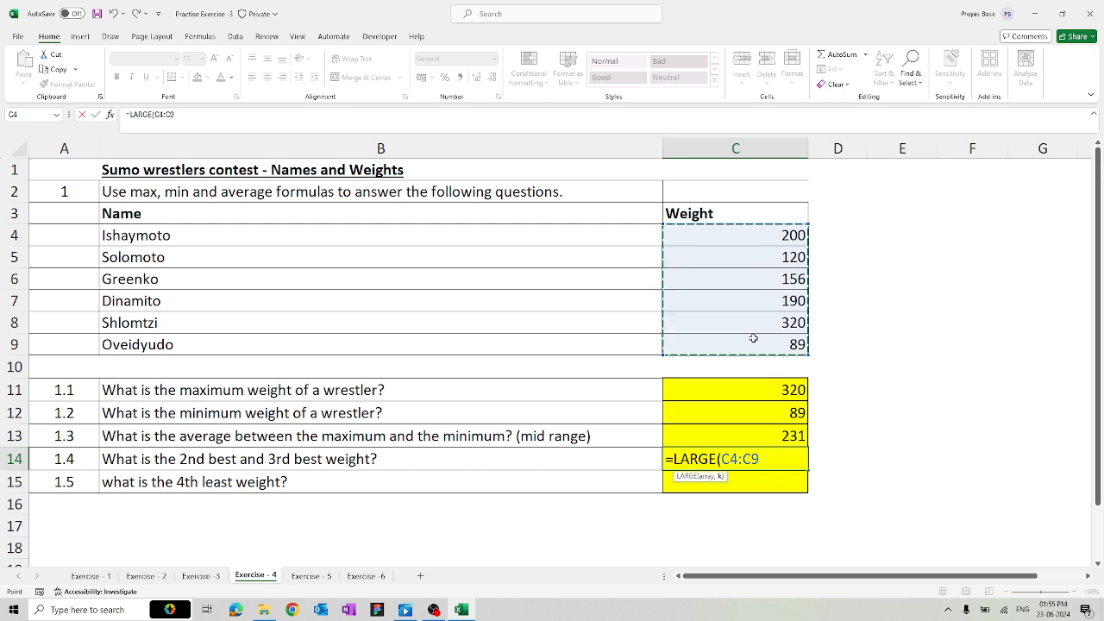
pyautogui.write(',2')
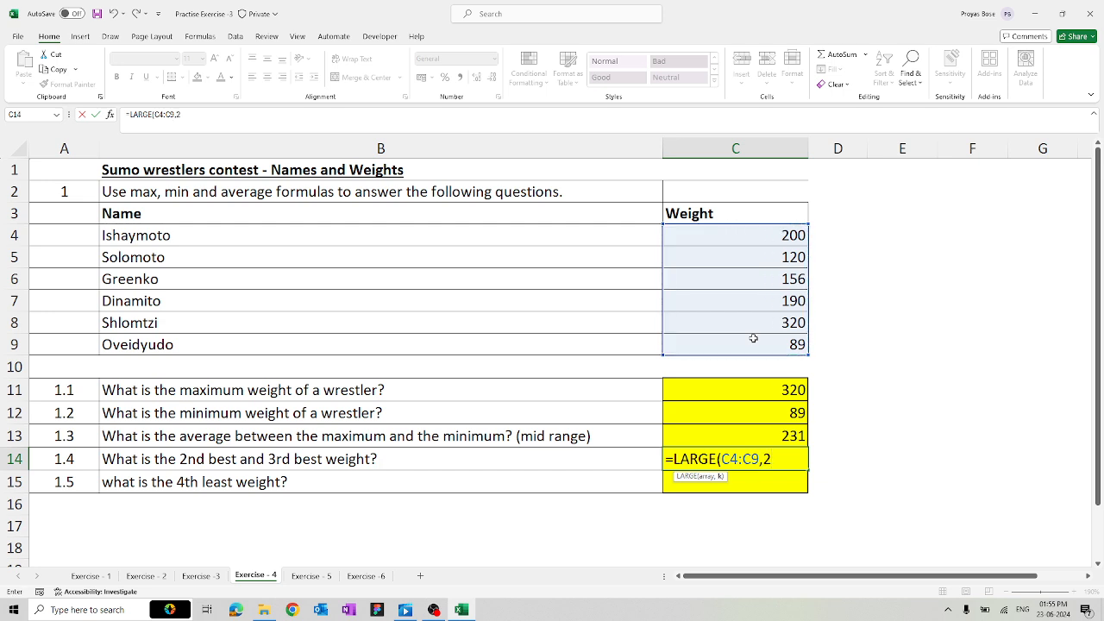
pyautogui.write(')')
pyautogui.press('Return')
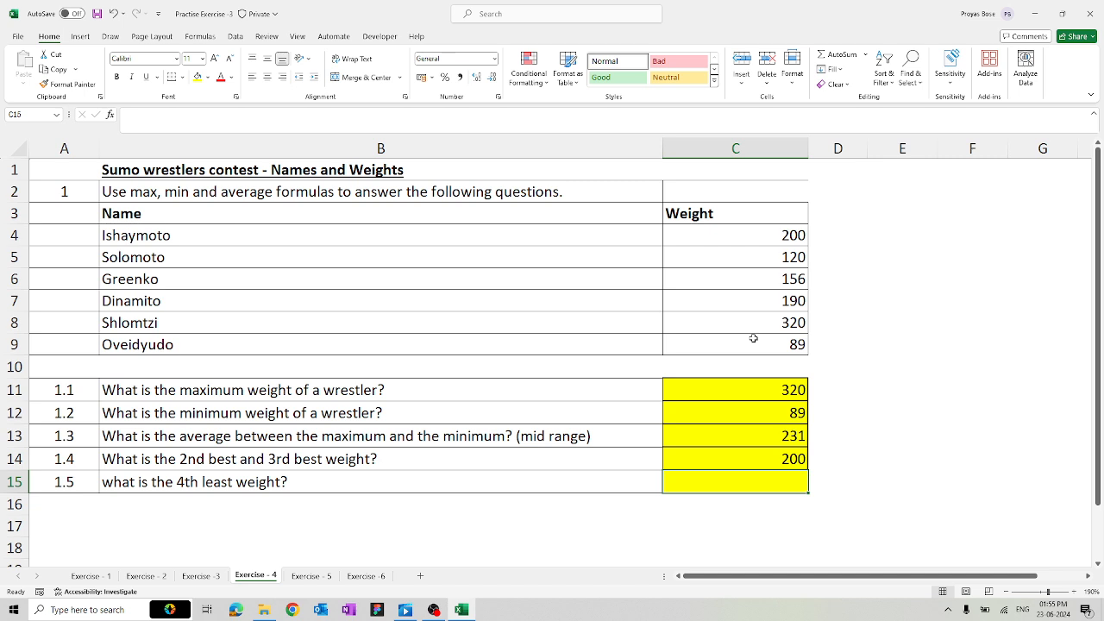
# Find the 3rd best weight in cell D14 by applying the LARGE function to C4:C9 with k set to 3.
pyautogui.click(842, 459)
pyautogui.write('=large')
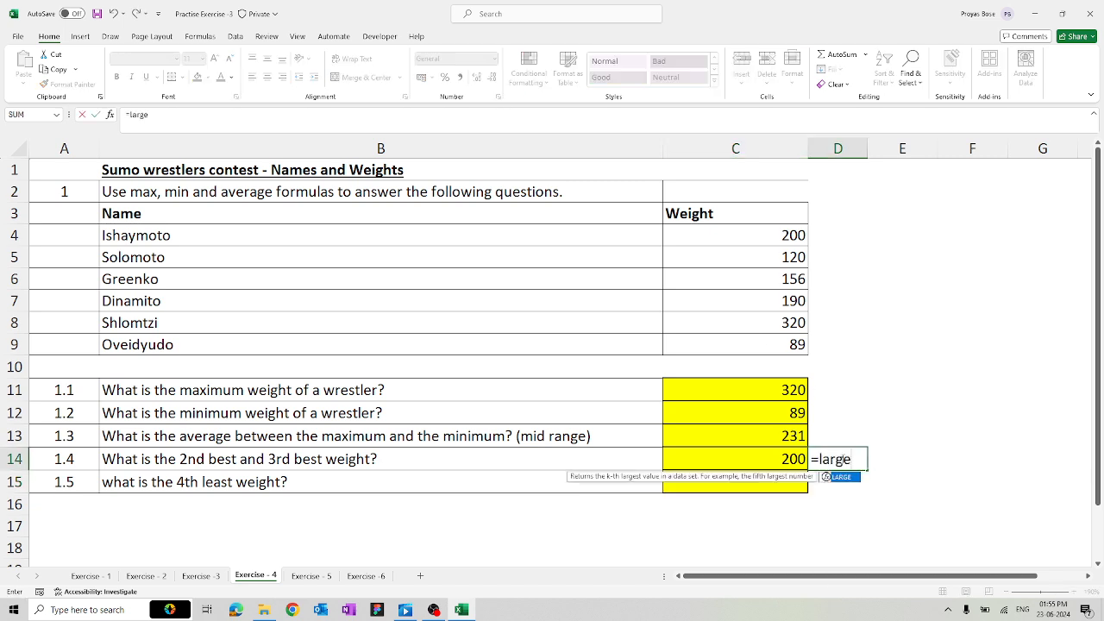
pyautogui.press('Tab')
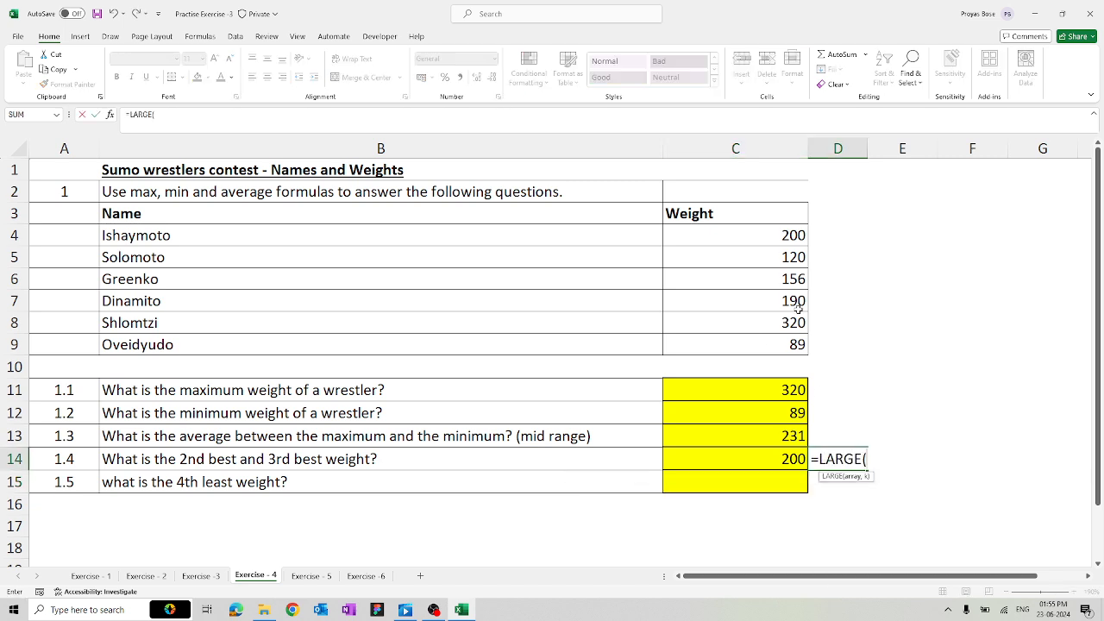
pyautogui.moveTo(776, 244); pyautogui.dragTo(772, 339)
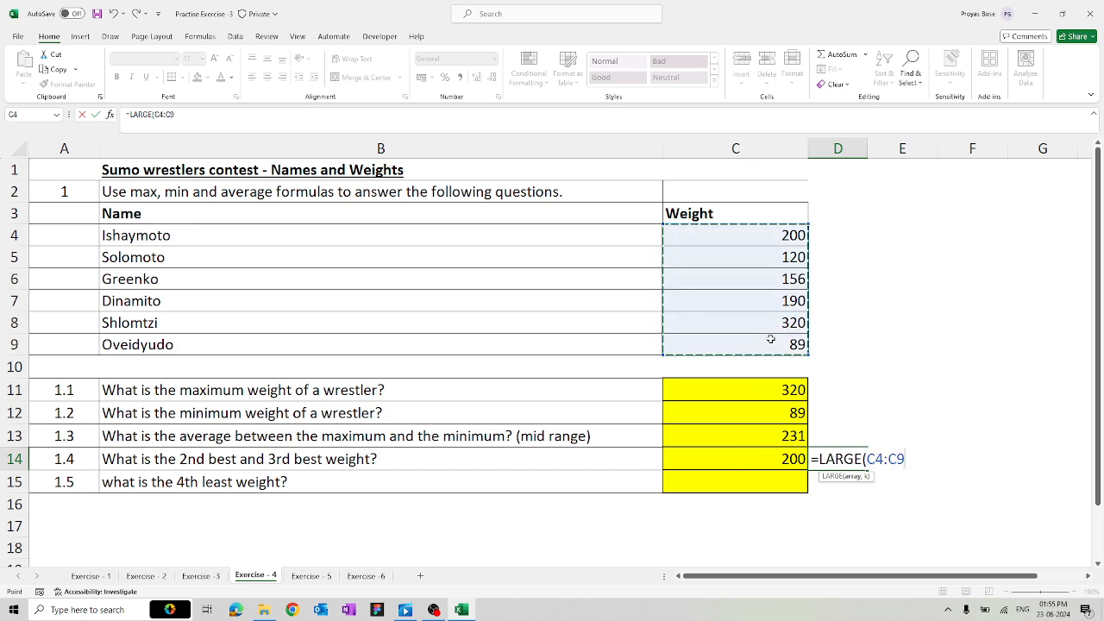
pyautogui.write(',3')
pyautogui.press('Return')
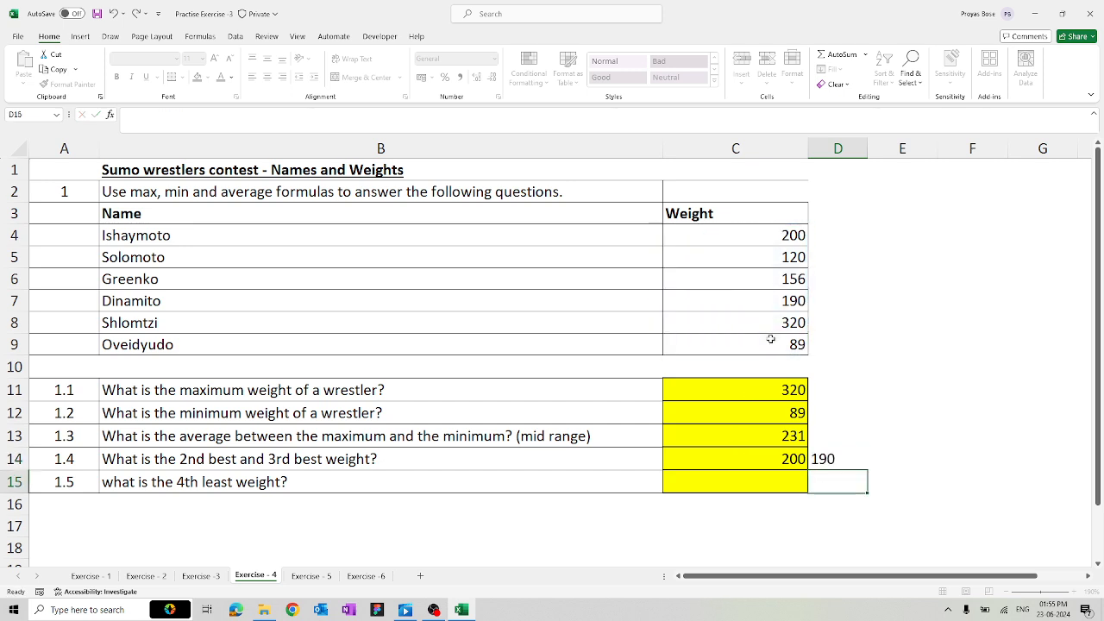
# Answer the 4th least weight question in cell C15 with the formula =SMALL(C4:C9,4).
pyautogui.click(739, 479)
pyautogui.write('=smal')
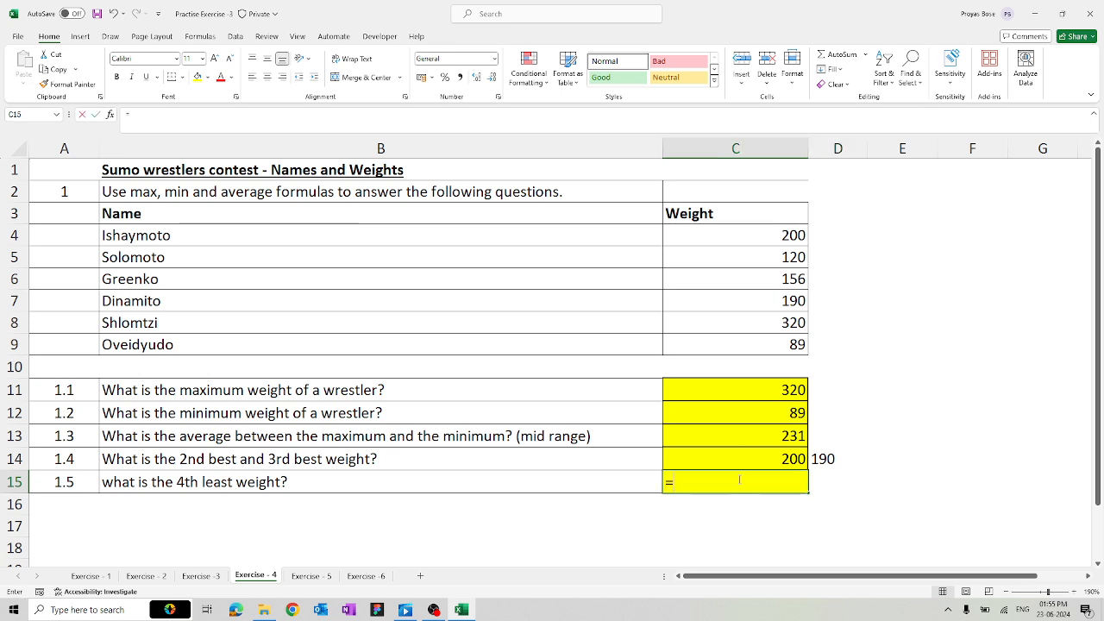
pyautogui.press('Tab')
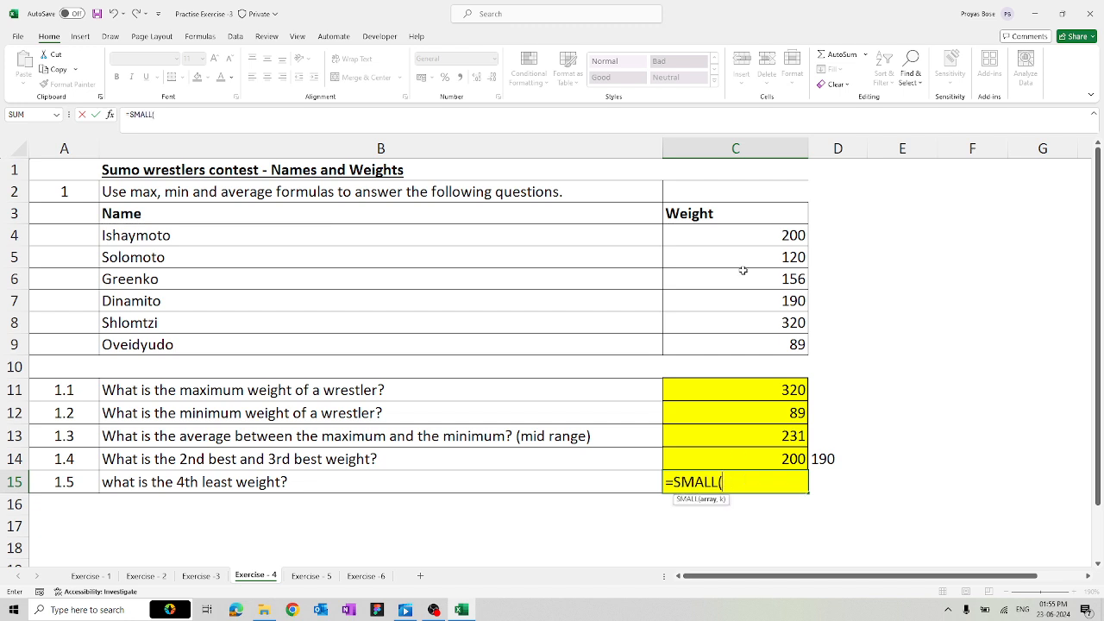
pyautogui.moveTo(749, 239); pyautogui.dragTo(750, 342)
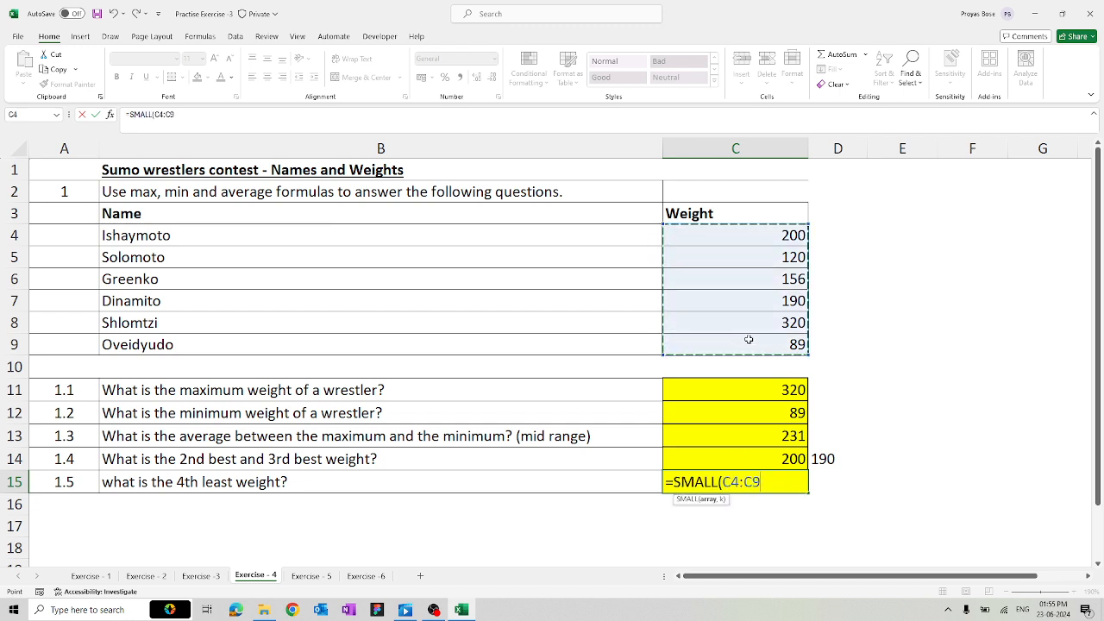
pyautogui.write(',4)')
pyautogui.press('Return')
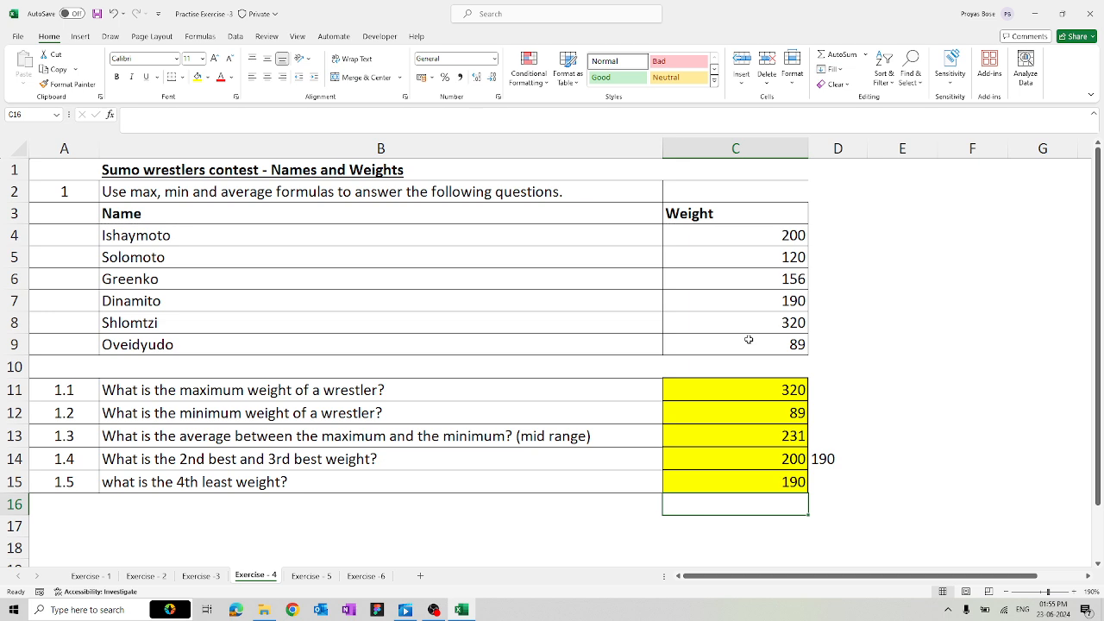
# Fill the 3rd best weight cell D14 with yellow to match the other answer cells.
pyautogui.click(840, 455)
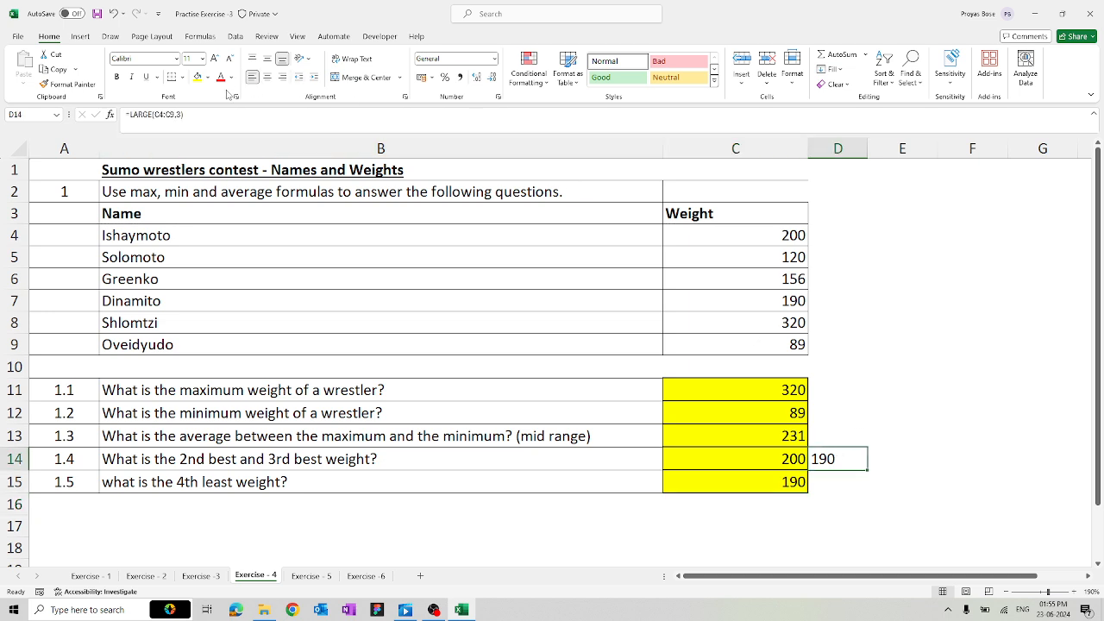
pyautogui.click(198, 77)
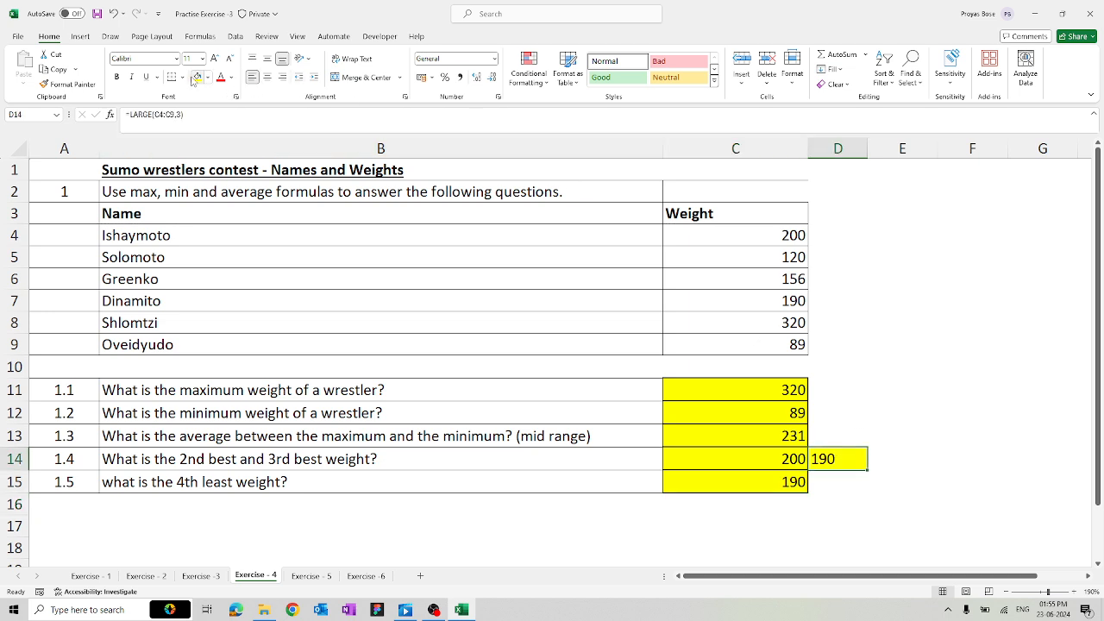
pyautogui.click(791, 363)
pyautogui.click(882, 382)
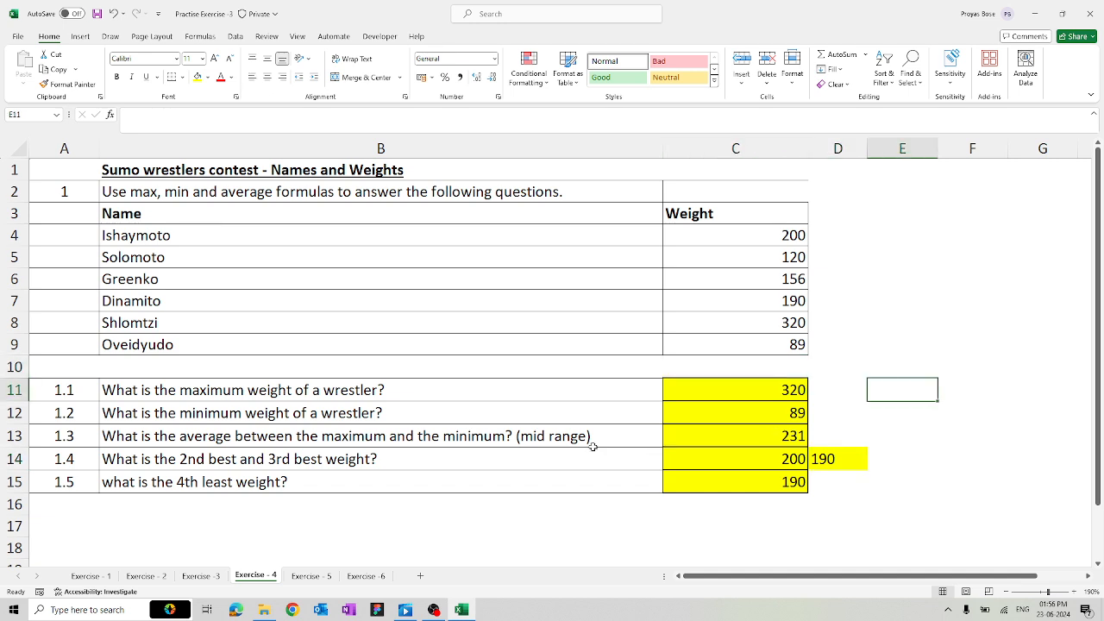
# On the Exercise - 5 sheet, total the money in VIP accounts by entering =SUMIF(D2:D11,"Yes",C2:C11) in cell H15.
pyautogui.click(311, 575)
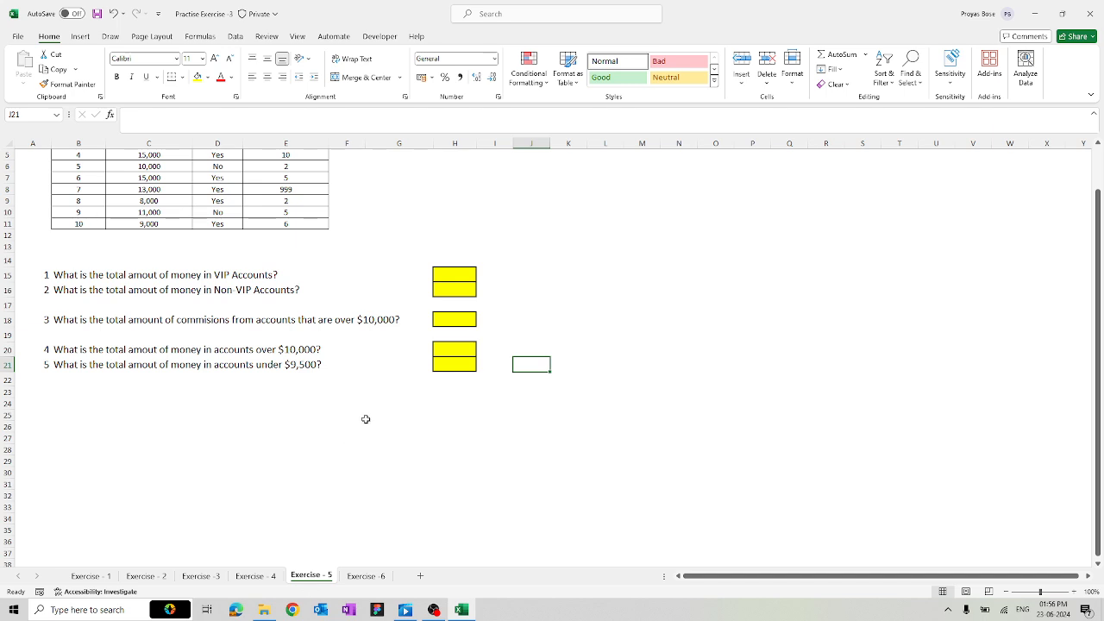
pyautogui.scroll(2, 366, 420)
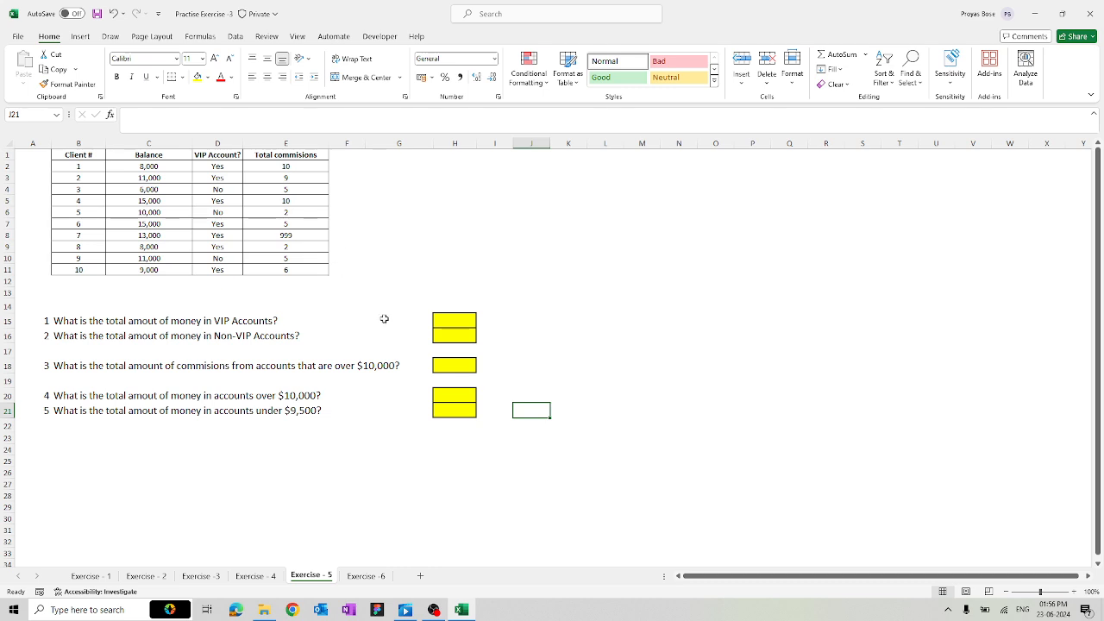
pyautogui.click(442, 324)
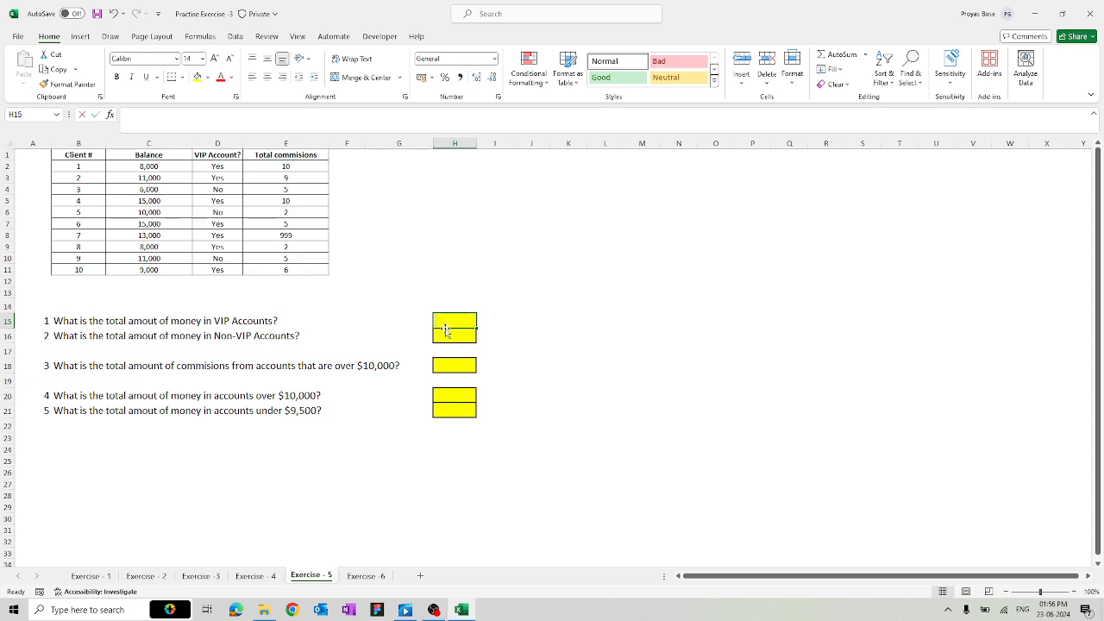
pyautogui.write('=sum')
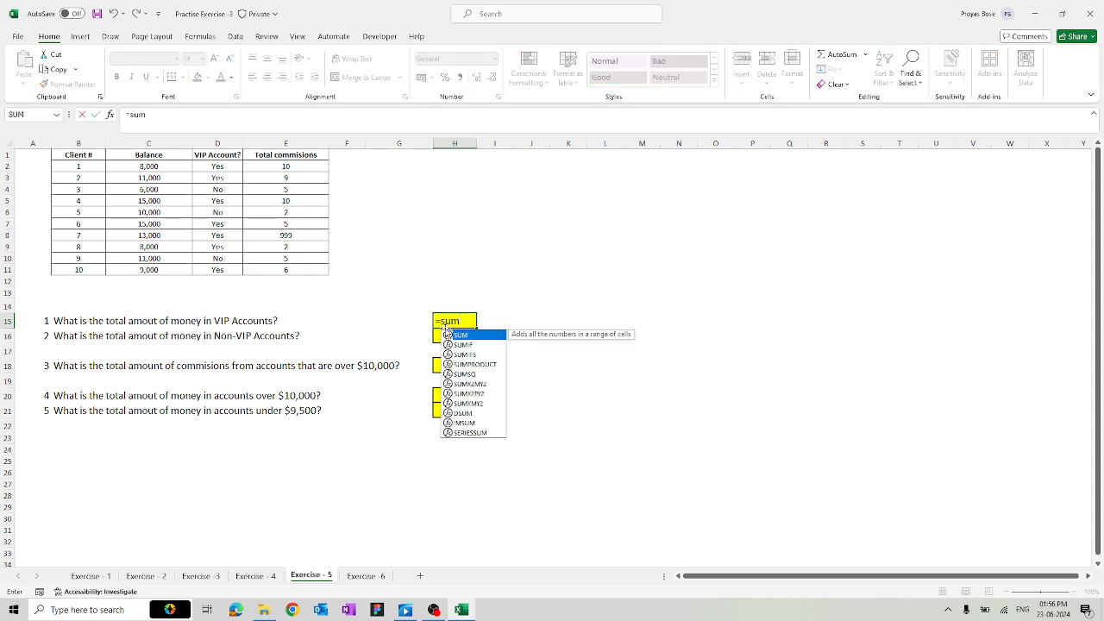
pyautogui.write('i')
pyautogui.press('Tab')
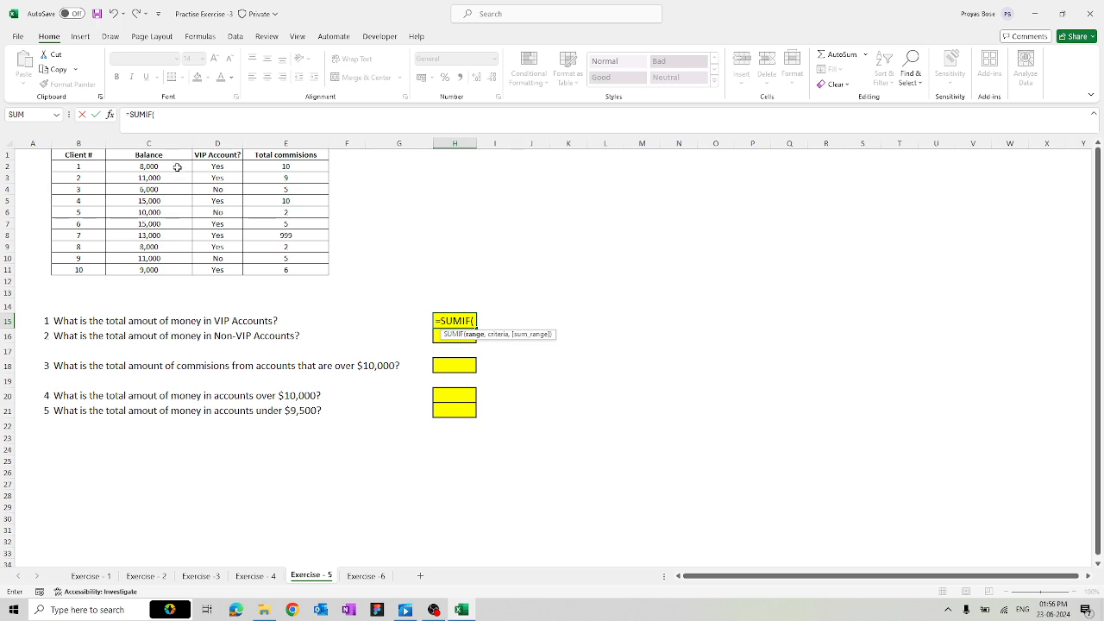
pyautogui.moveTo(177, 167); pyautogui.dragTo(173, 265)
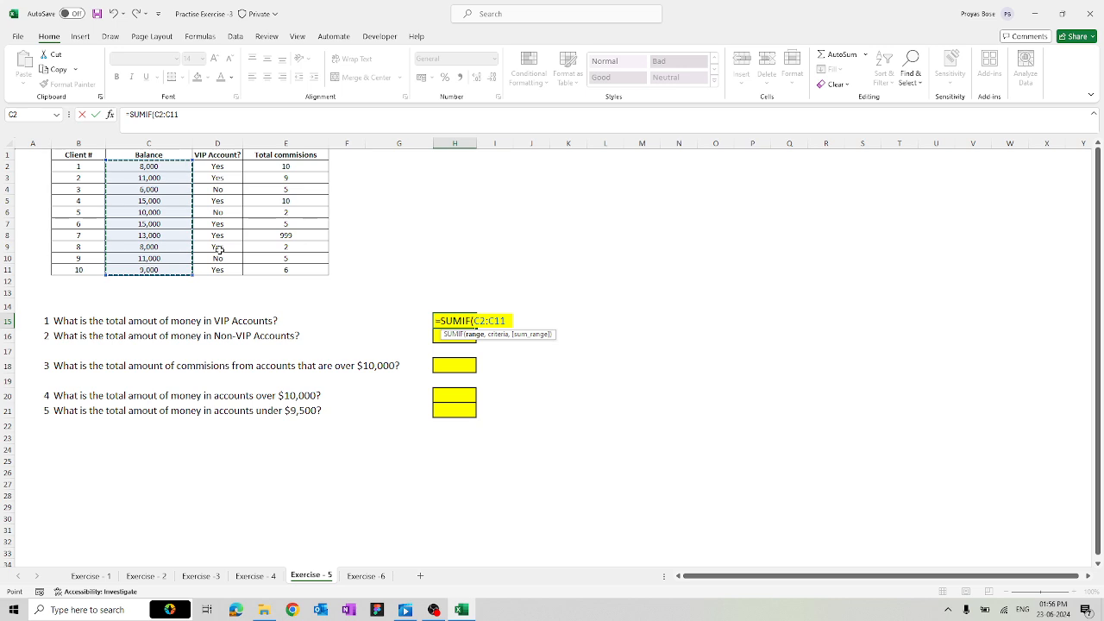
pyautogui.moveTo(219, 166); pyautogui.dragTo(219, 270)
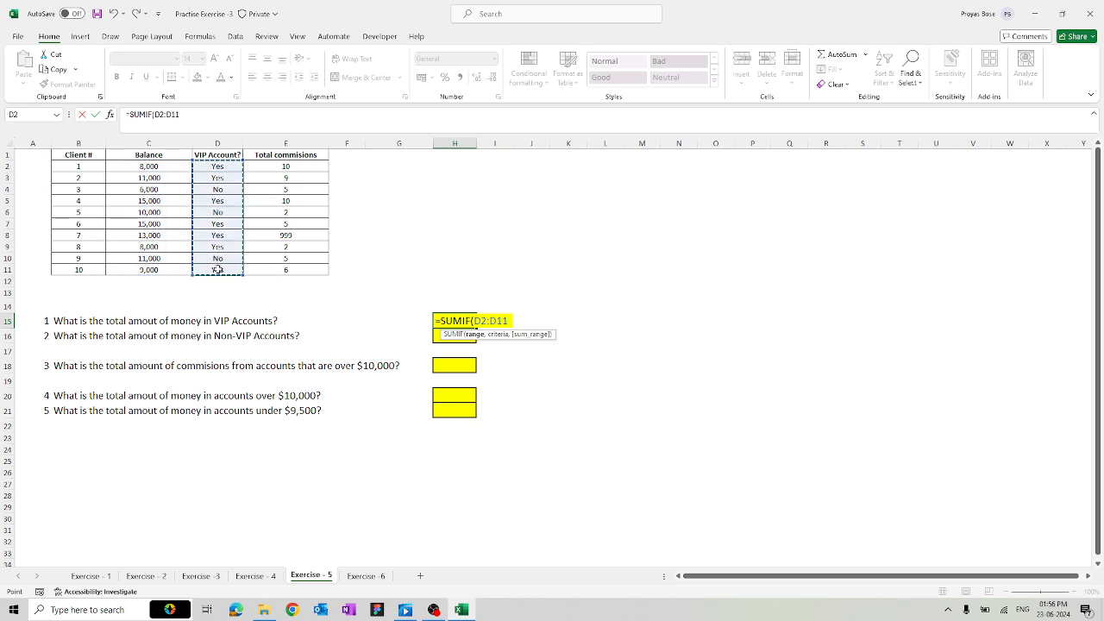
pyautogui.write(',')
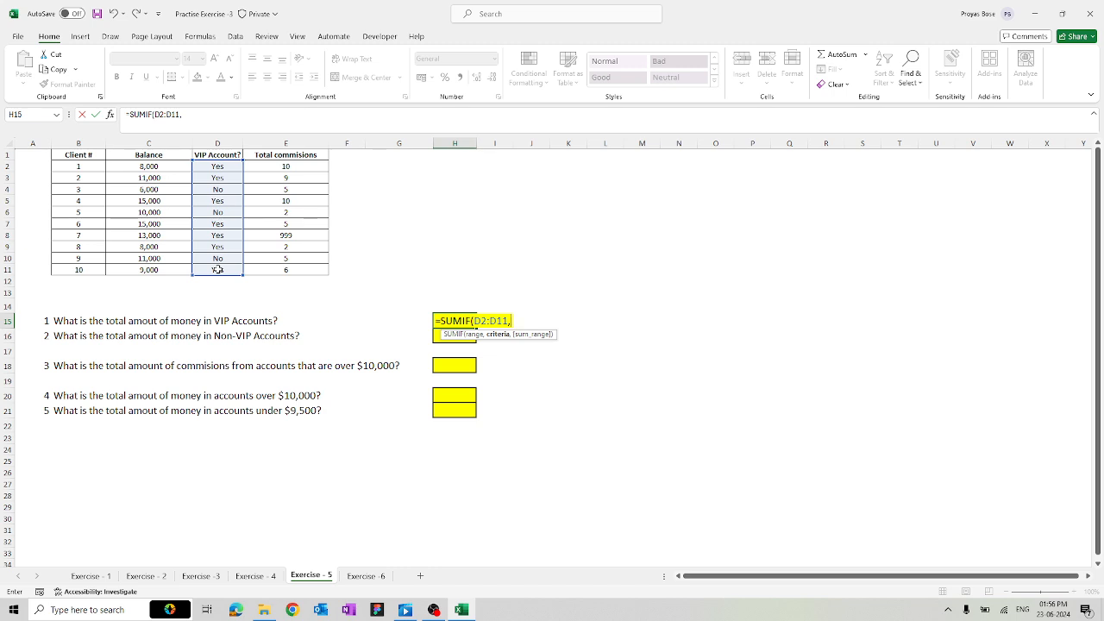
pyautogui.write('"Yes",')
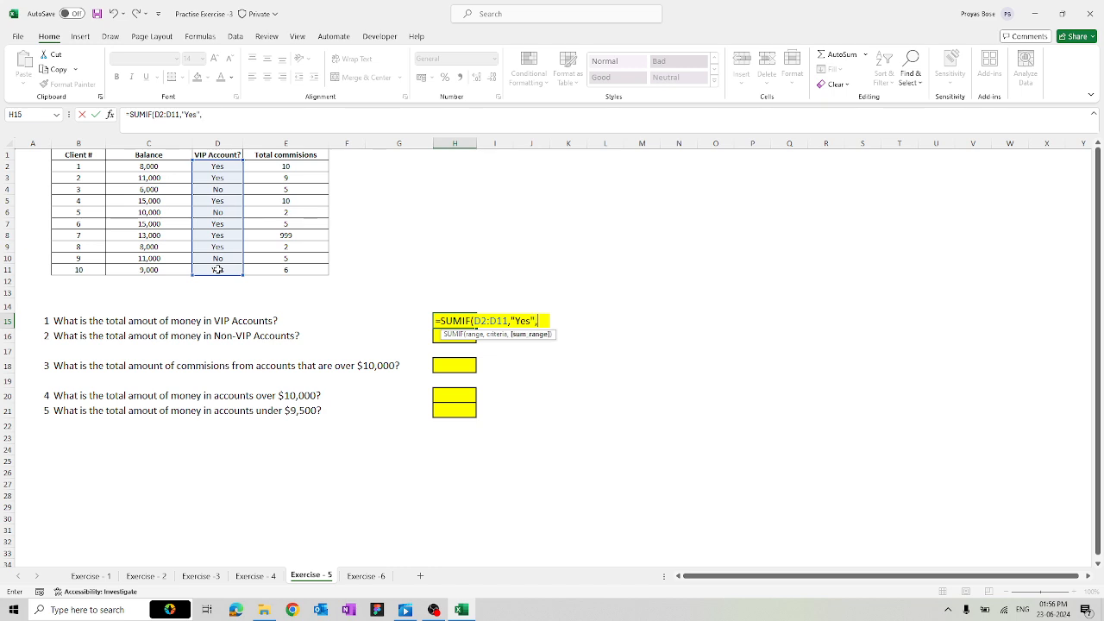
pyautogui.moveTo(170, 169); pyautogui.dragTo(160, 270)
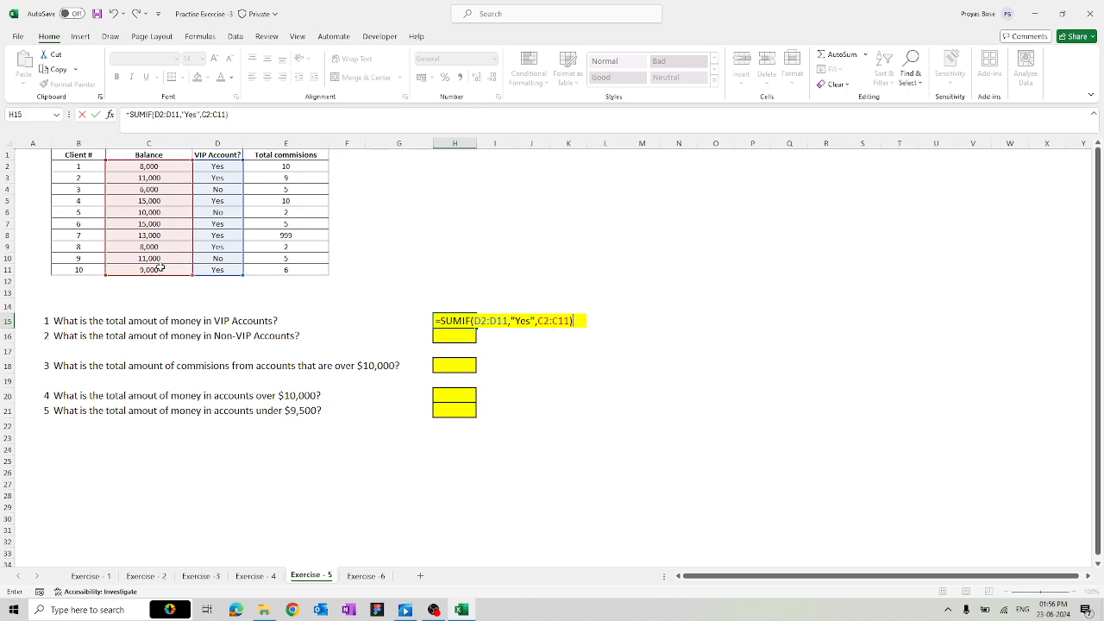
pyautogui.press('Return')
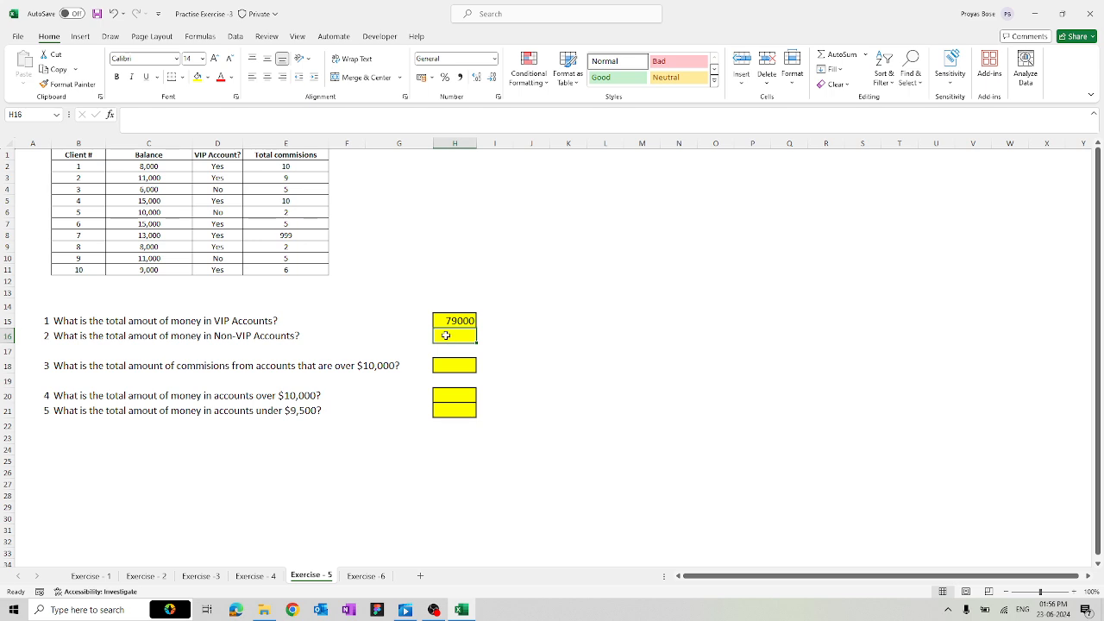
# Total the money in Non-VIP accounts in cell H16 using SUMIF with range D2:D11, criterion "No" and sum range C2:C11.
pyautogui.click(472, 321)
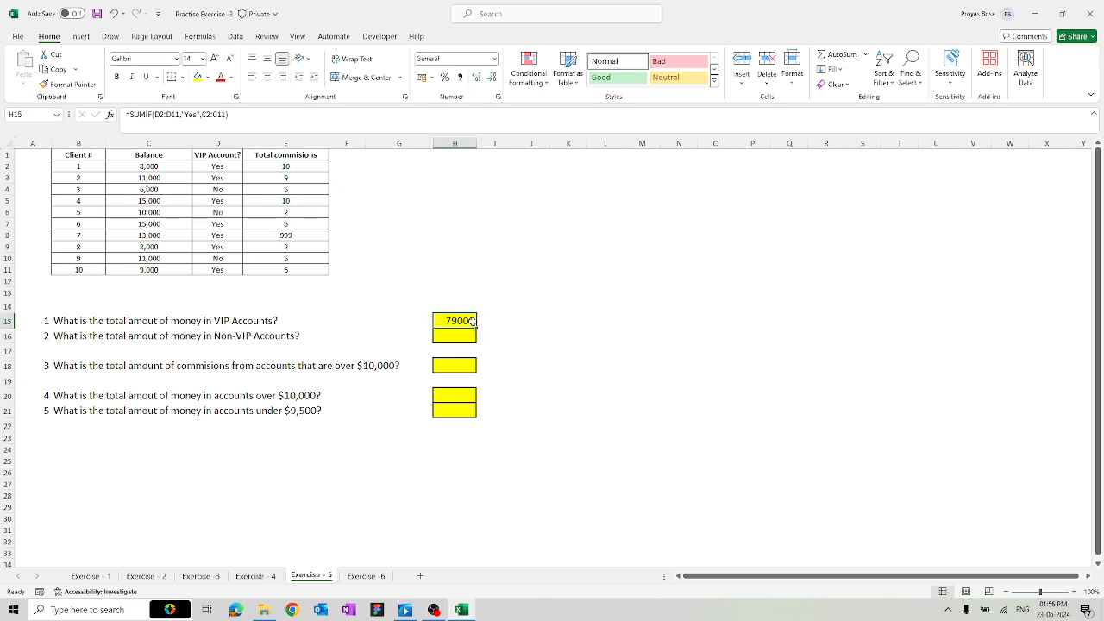
pyautogui.click(464, 338)
pyautogui.write('=sum')
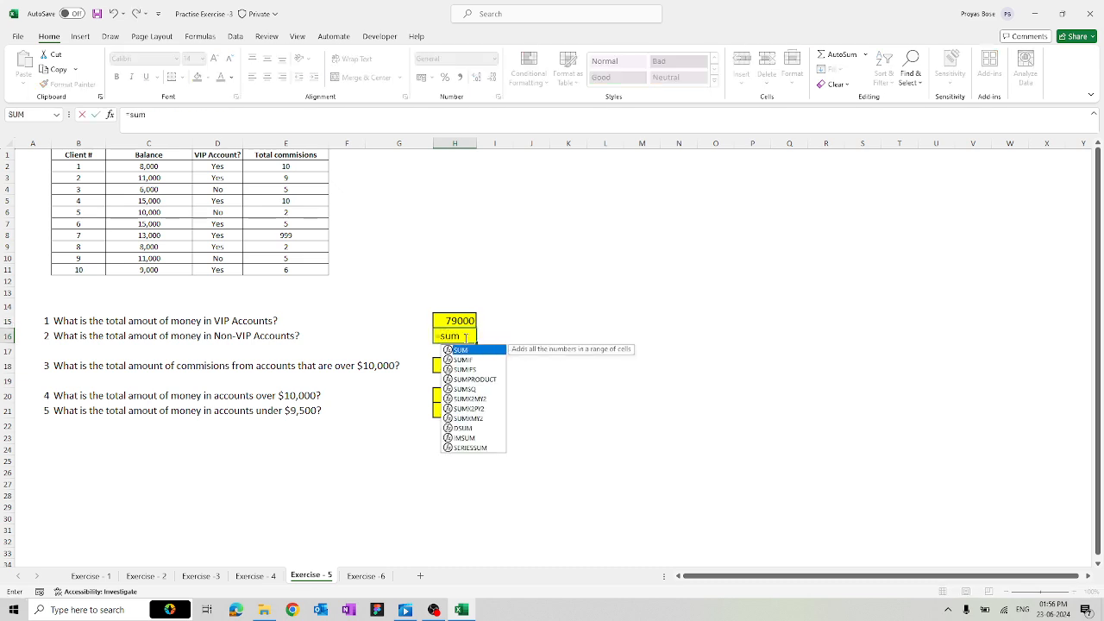
pyautogui.press('Down')
pyautogui.press('Tab')
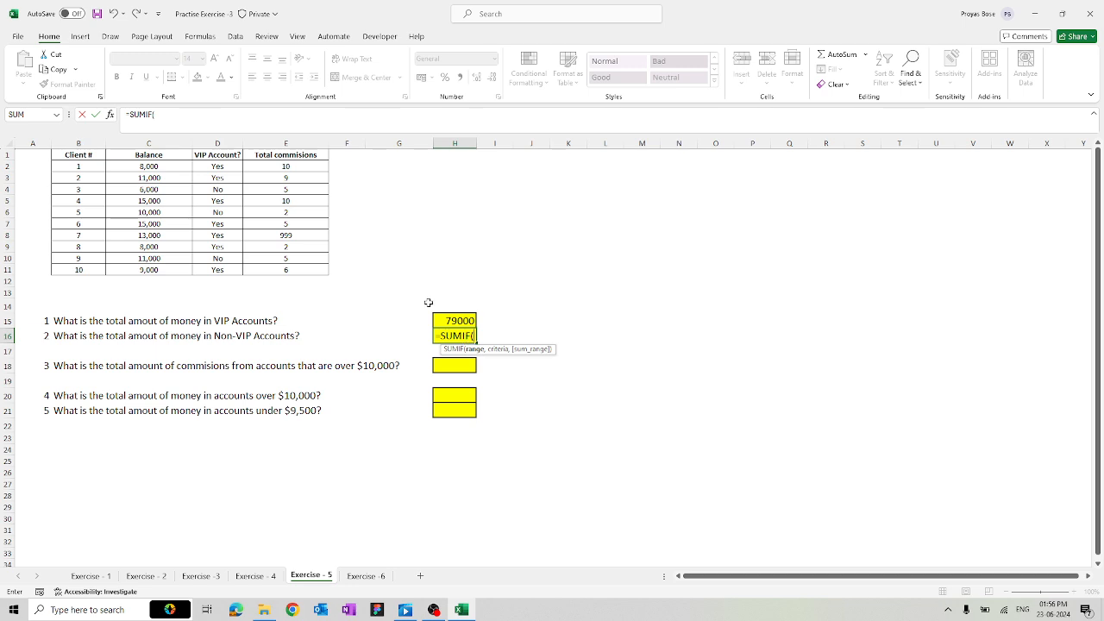
pyautogui.moveTo(222, 165); pyautogui.dragTo(228, 270)
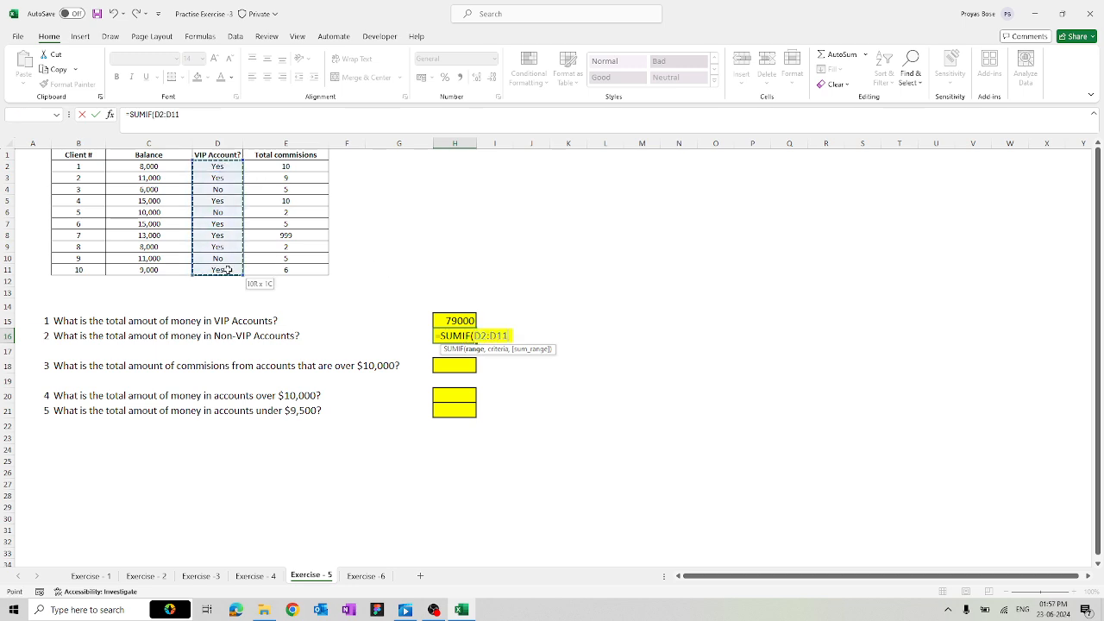
pyautogui.write(',')
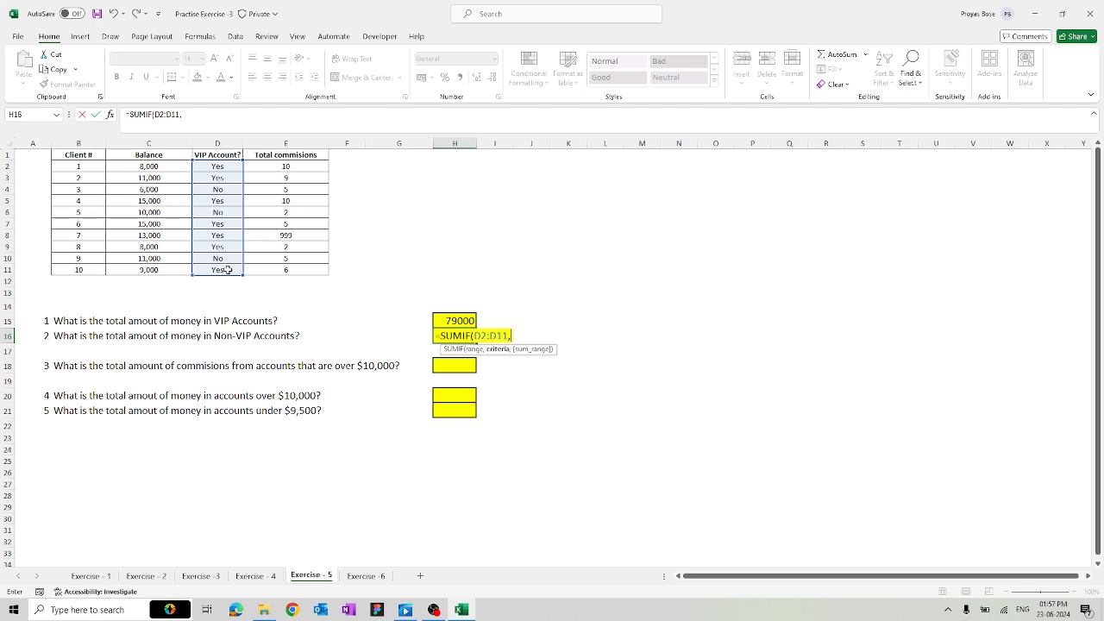
pyautogui.write('"No",')
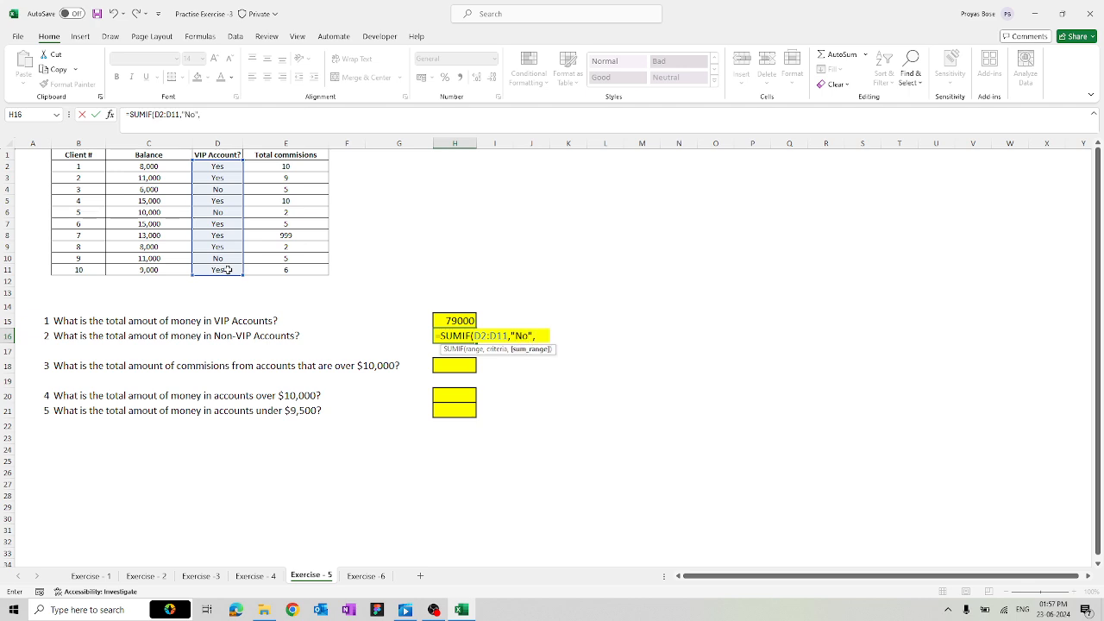
pyautogui.click(136, 165)
pyautogui.moveTo(136, 165); pyautogui.dragTo(137, 269)
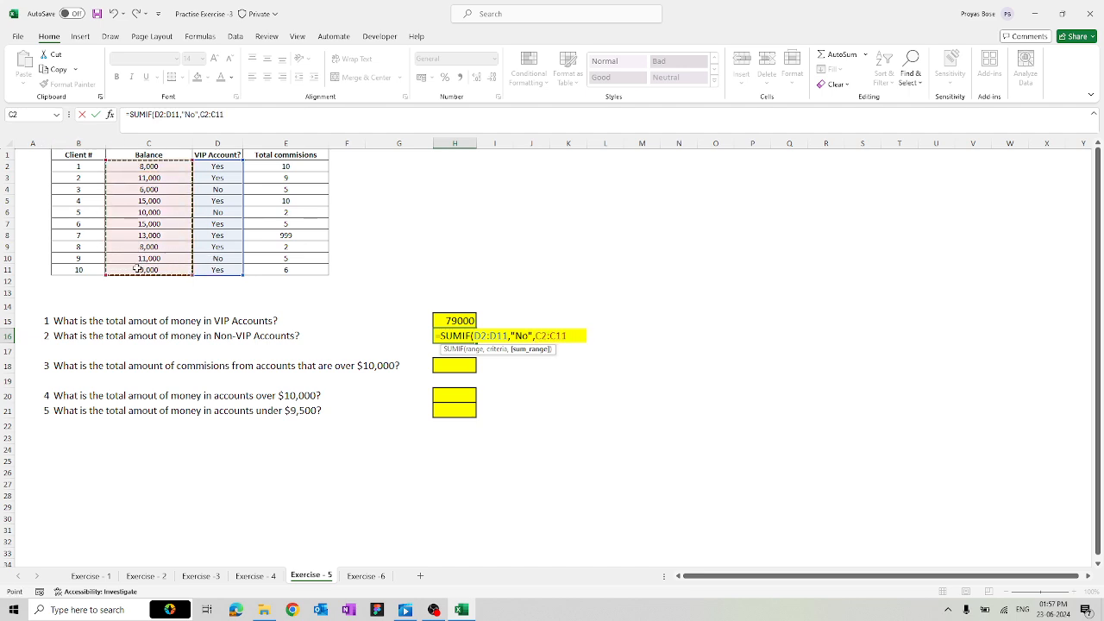
pyautogui.press('Return')
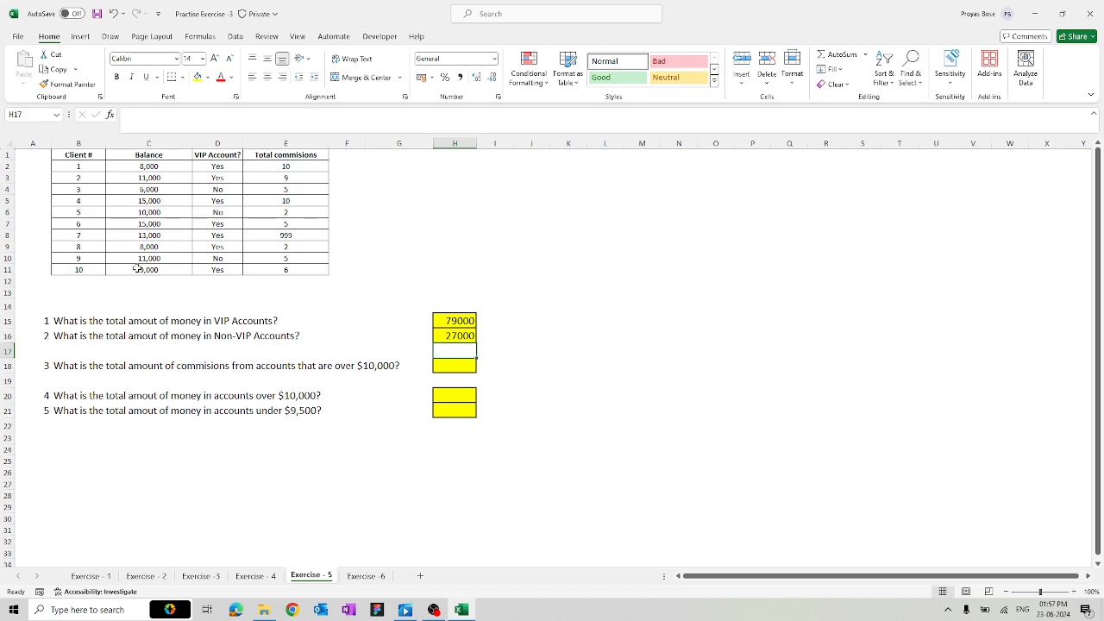
# Total the commissions from accounts over $10,000 by entering =SUMIF(C2:C11,">10000",E2:E11) in cell H17.
pyautogui.write('=sum')
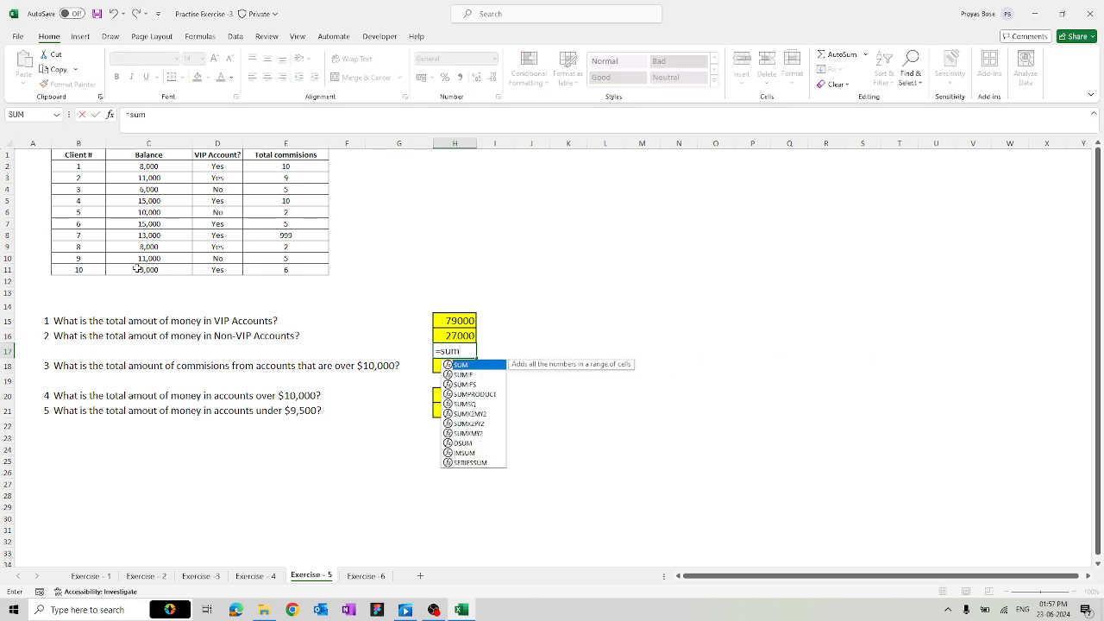
pyautogui.press('Down')
pyautogui.press('Tab')
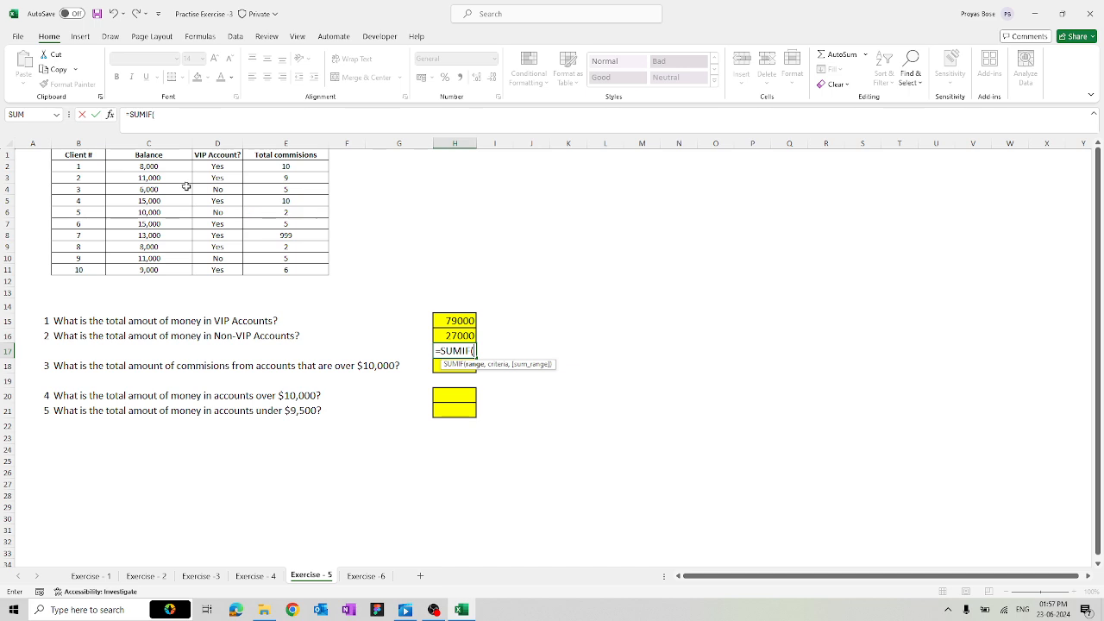
pyautogui.moveTo(173, 166); pyautogui.dragTo(167, 270)
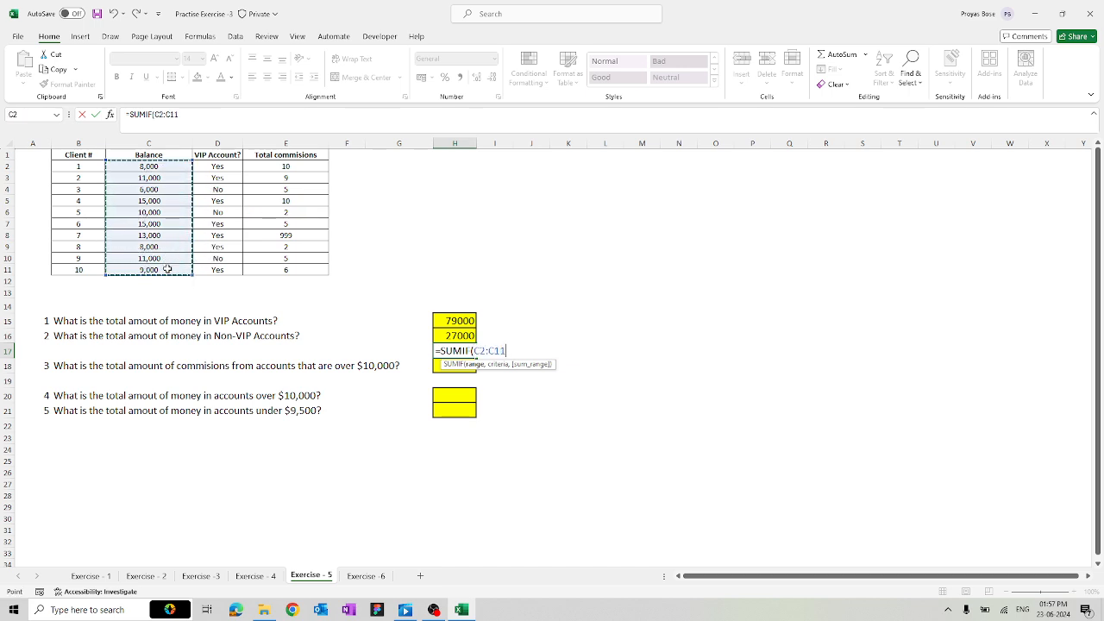
pyautogui.write(',')
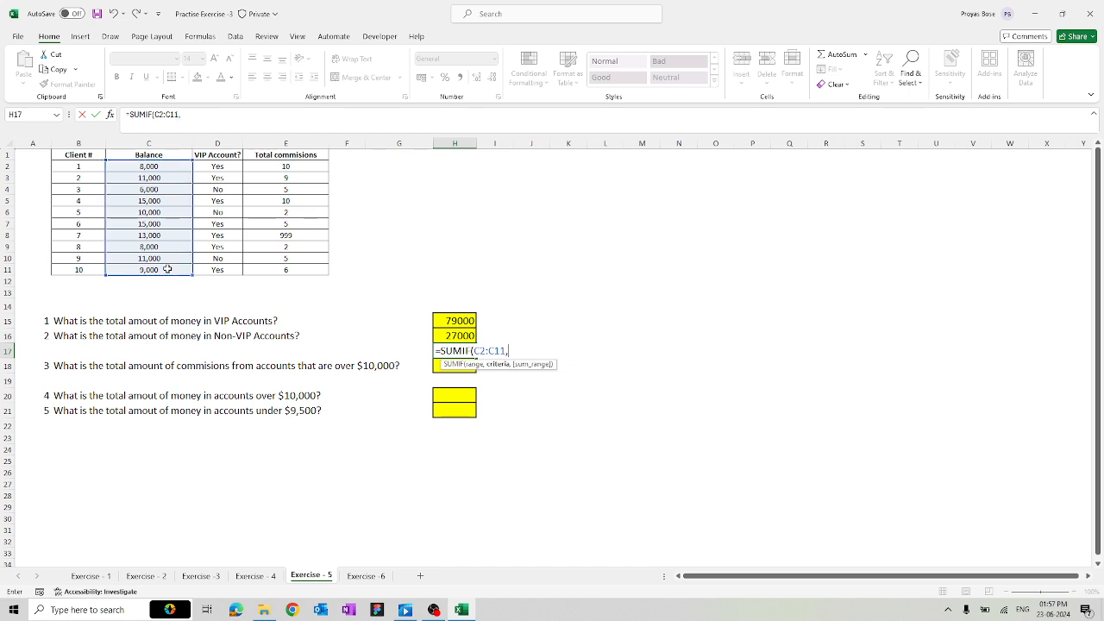
pyautogui.write('"')
pyautogui.write('>10000",')
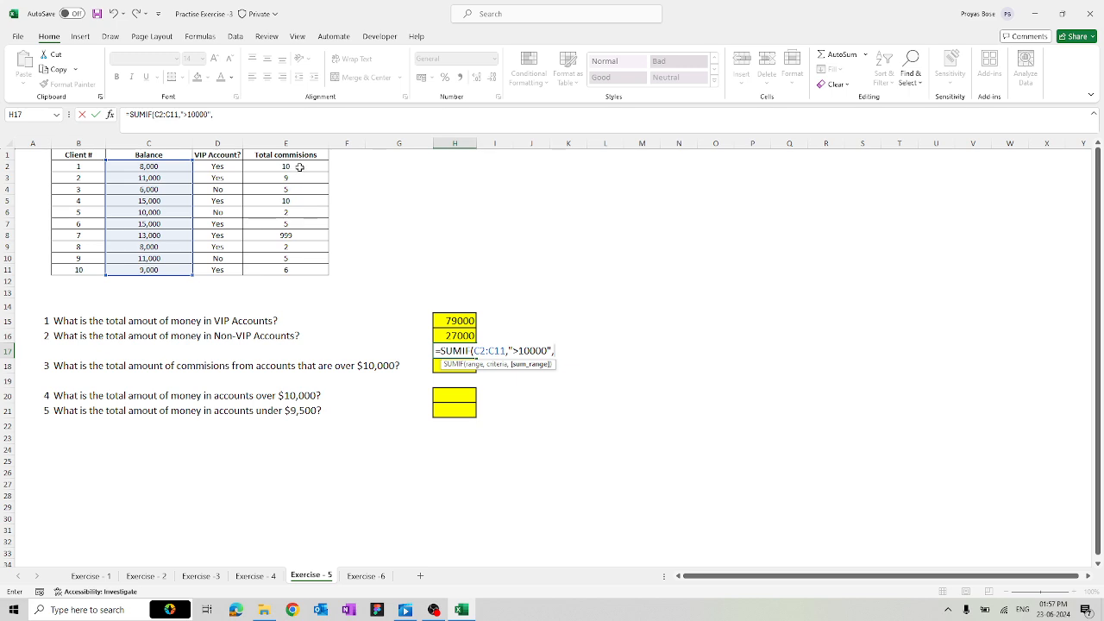
pyautogui.moveTo(299, 167); pyautogui.dragTo(299, 270)
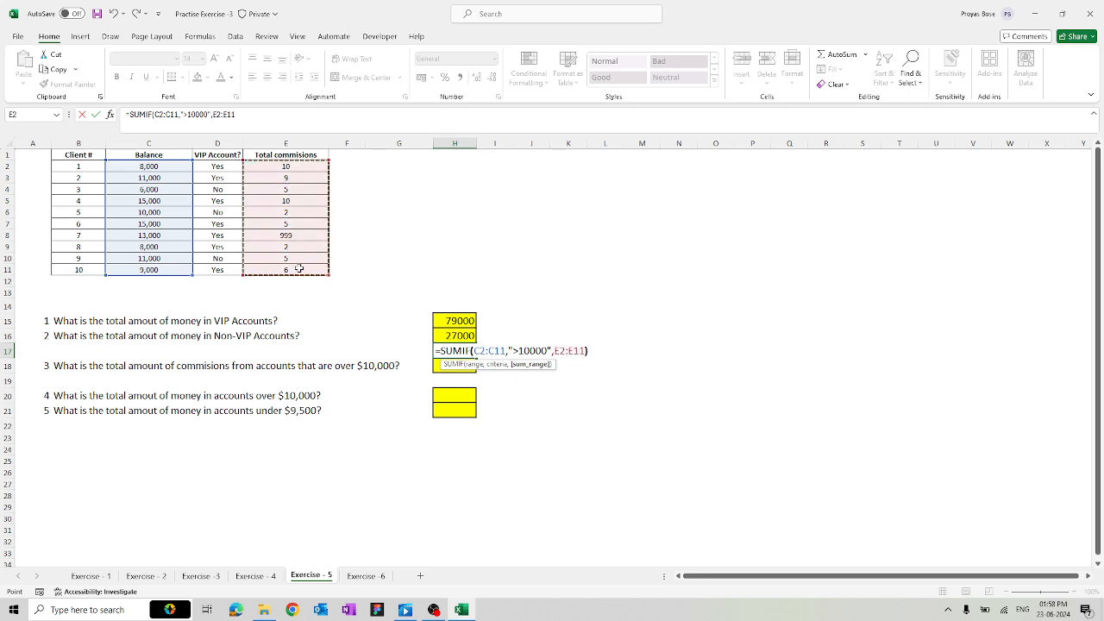
pyautogui.press('Return')
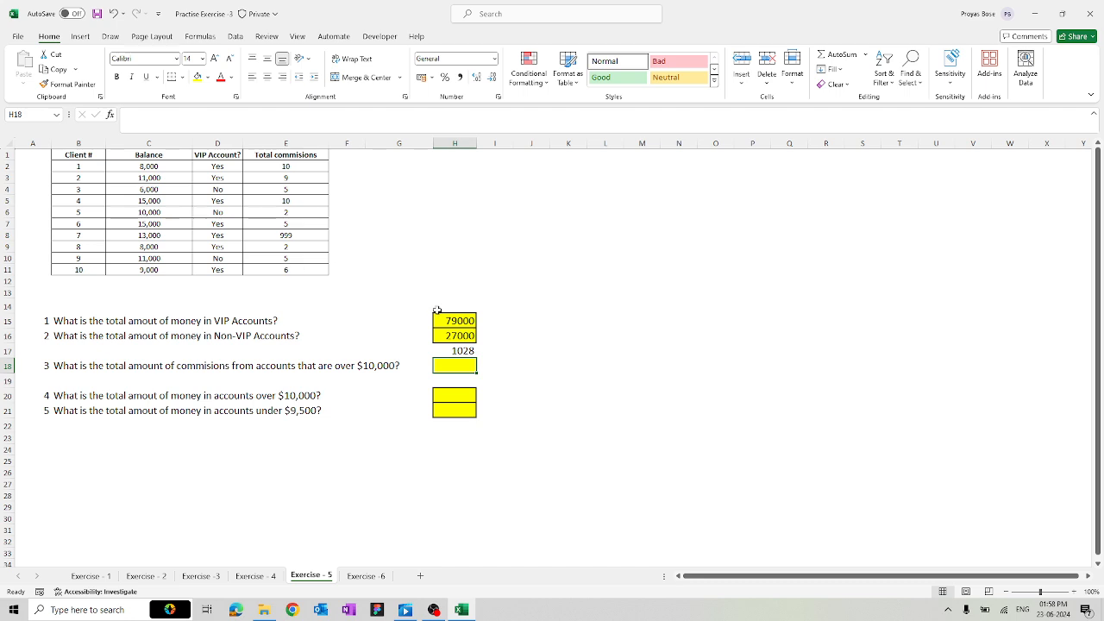
# Move the commissions formula from cell H17 to question 3's answer cell H18 and fill that cell with yellow.
pyautogui.click(460, 352)
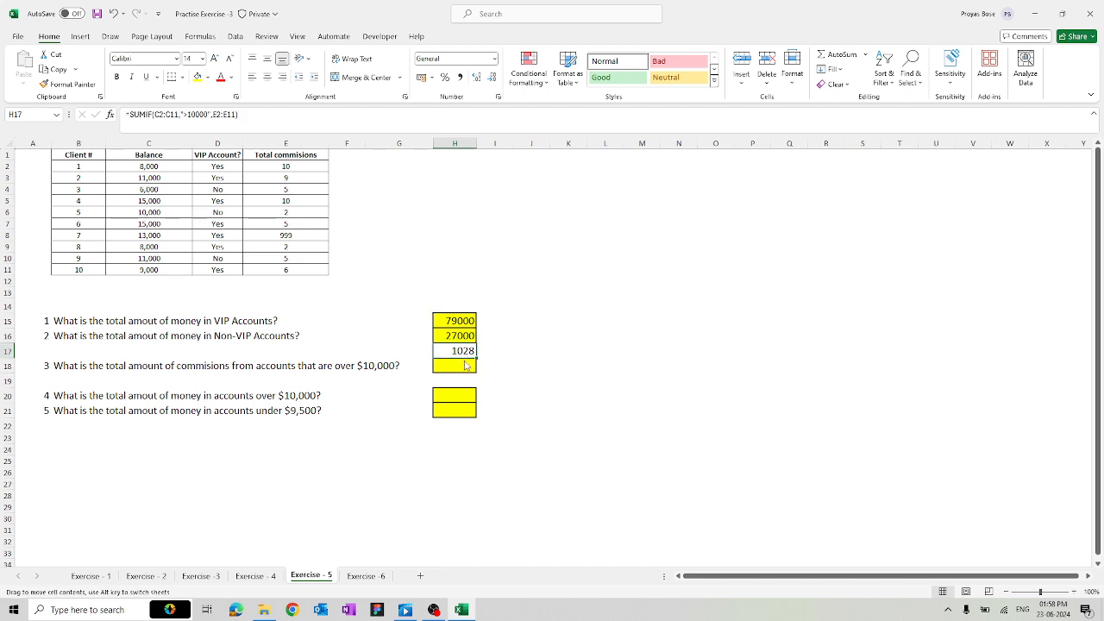
pyautogui.moveTo(465, 365); pyautogui.dragTo(465, 367)
pyautogui.click(578, 407)
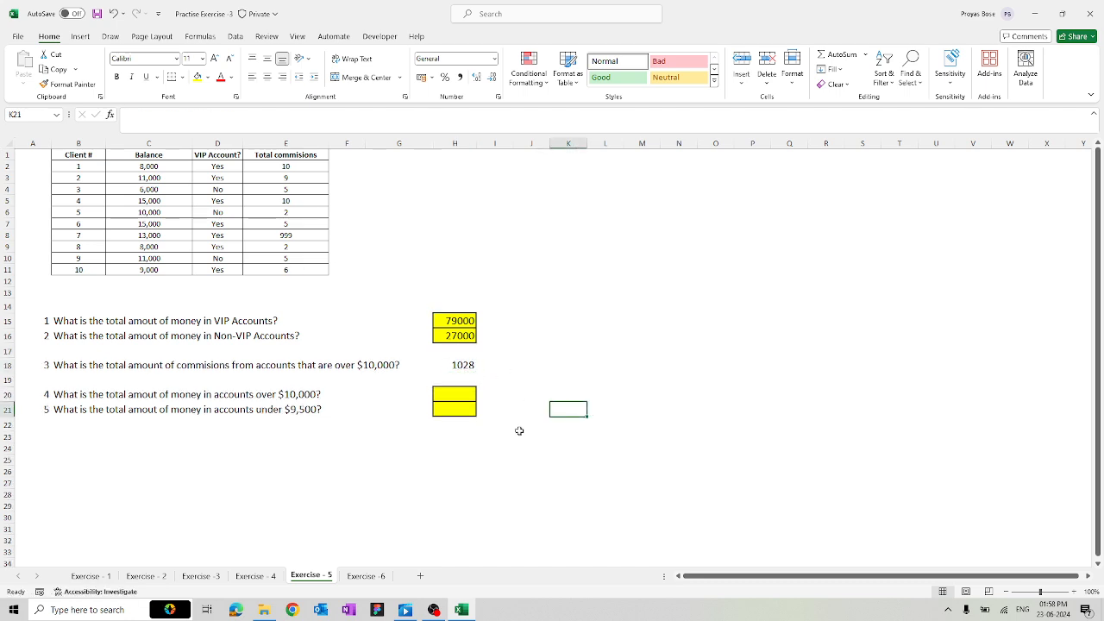
pyautogui.click(460, 361)
pyautogui.click(197, 77)
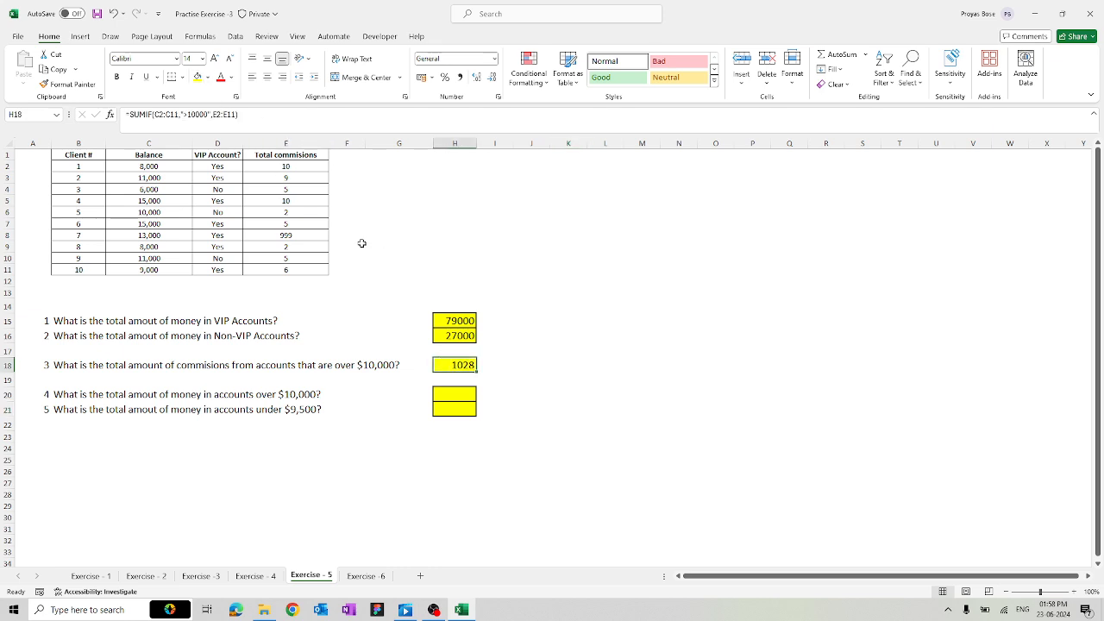
pyautogui.click(567, 363)
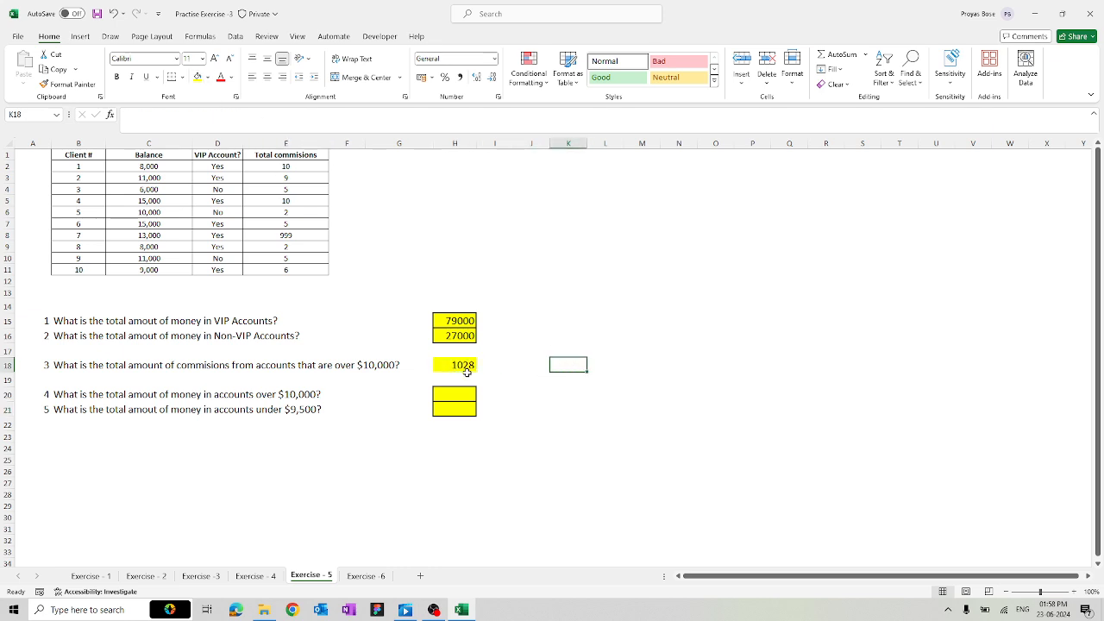
# Total the money in accounts over $10,000 by entering =SUMIF($C$2:$C$11,">10000",C2:C11) in cell H20.
pyautogui.click(444, 397)
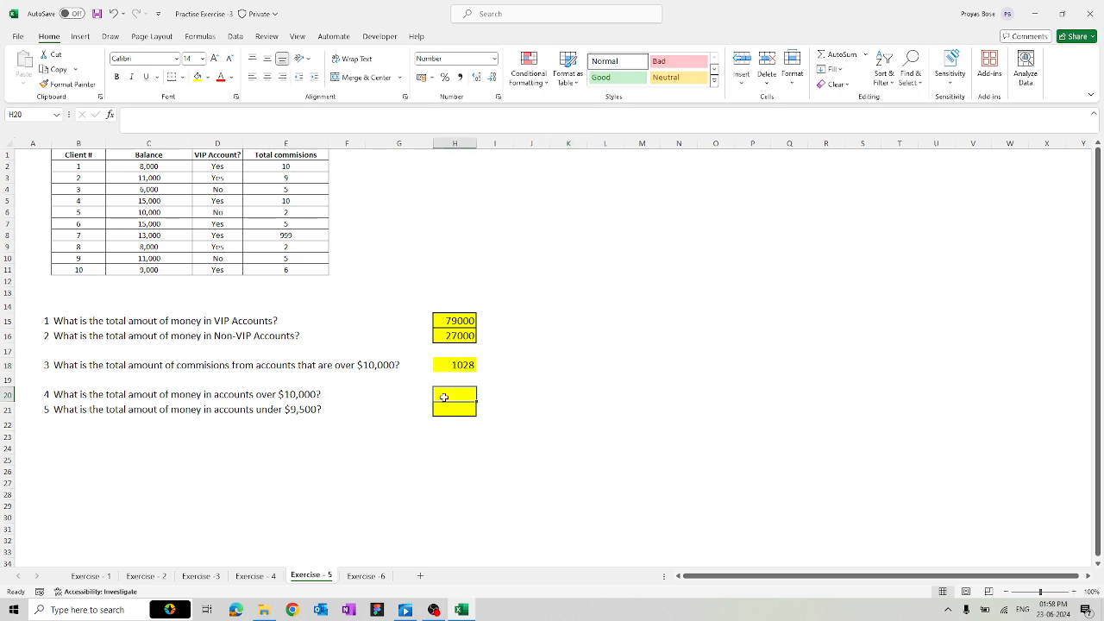
pyautogui.write('=sum')
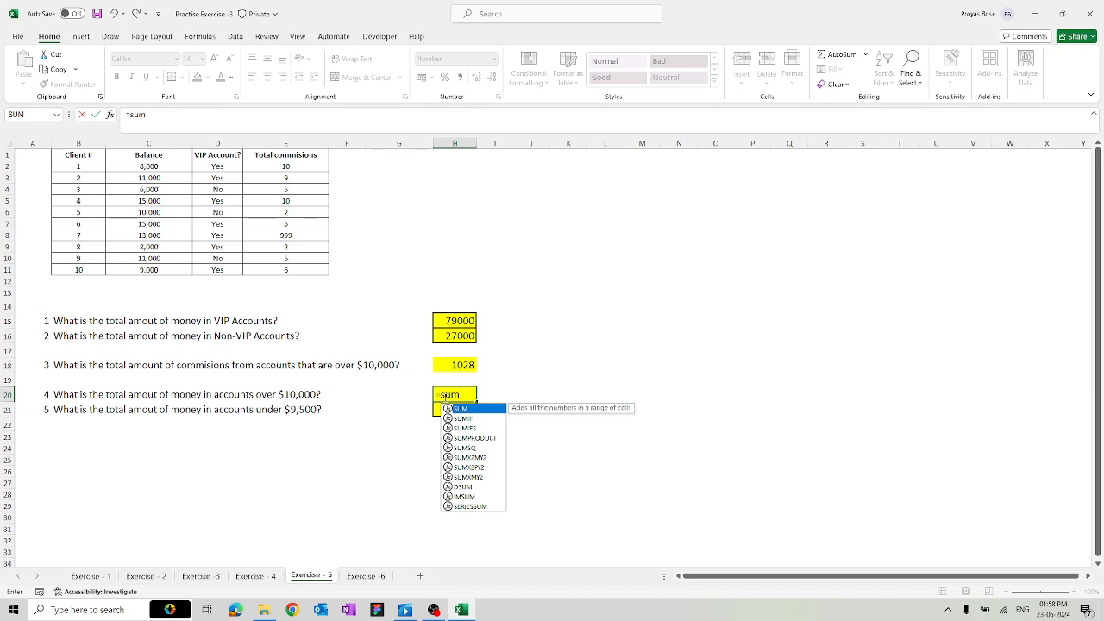
pyautogui.press('Down')
pyautogui.press('Tab')
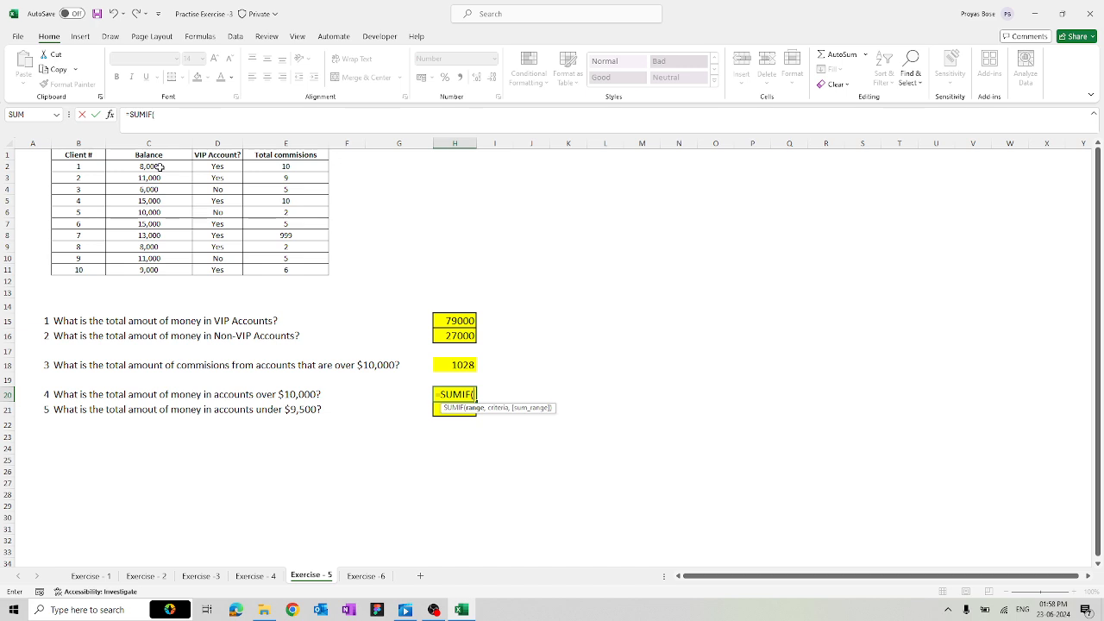
pyautogui.moveTo(160, 168); pyautogui.dragTo(165, 270)
pyautogui.press('F4')
pyautogui.write(',')
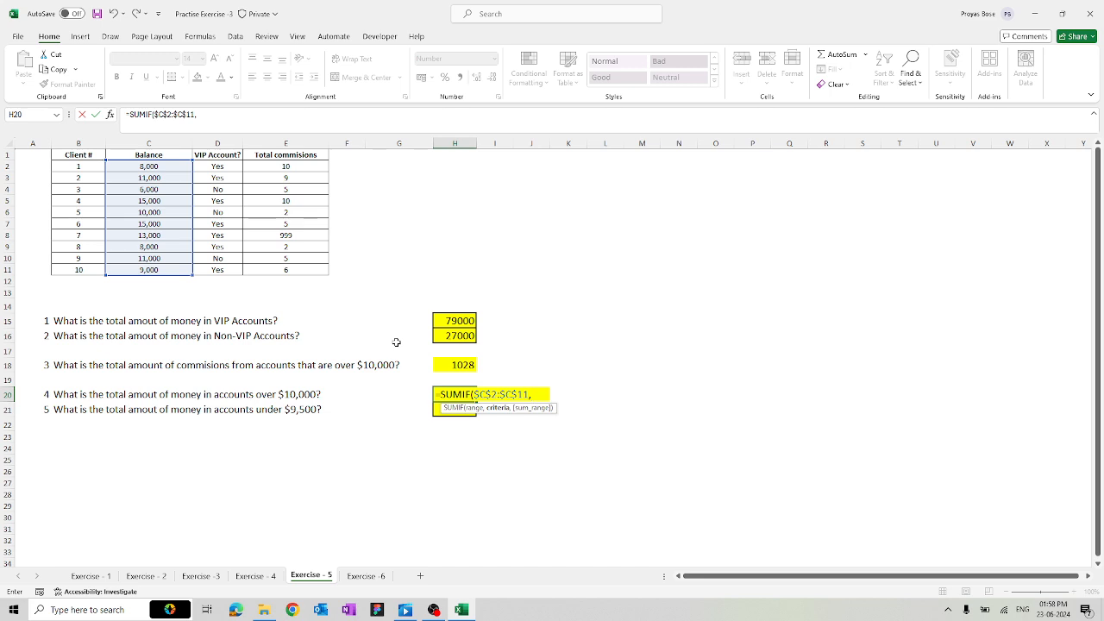
pyautogui.write('">10000"')
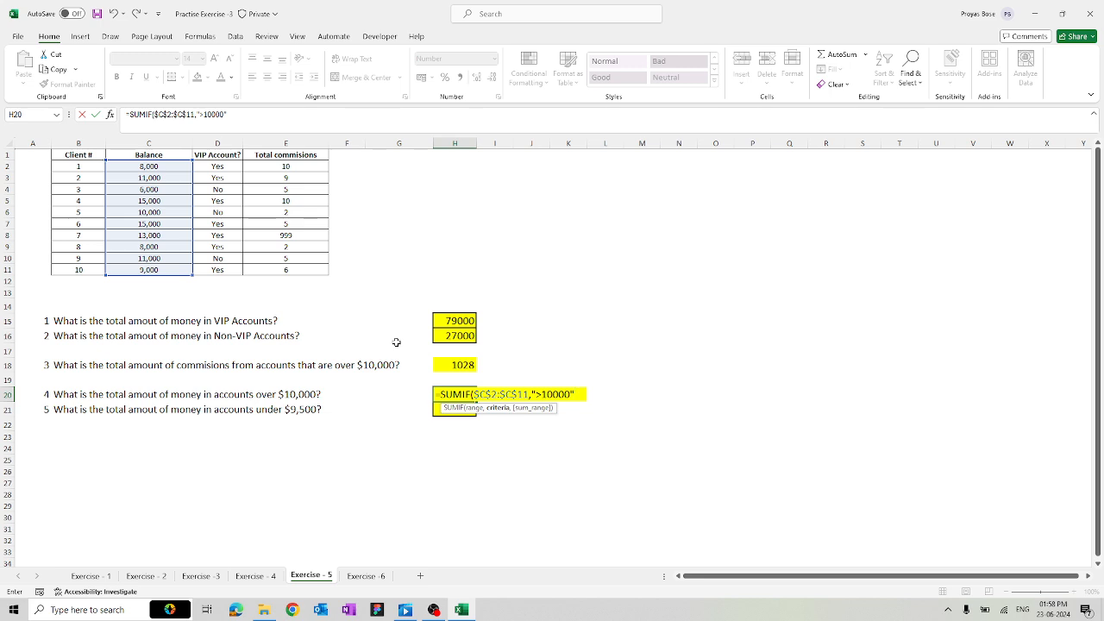
pyautogui.write(',')
pyautogui.moveTo(176, 166); pyautogui.dragTo(178, 268)
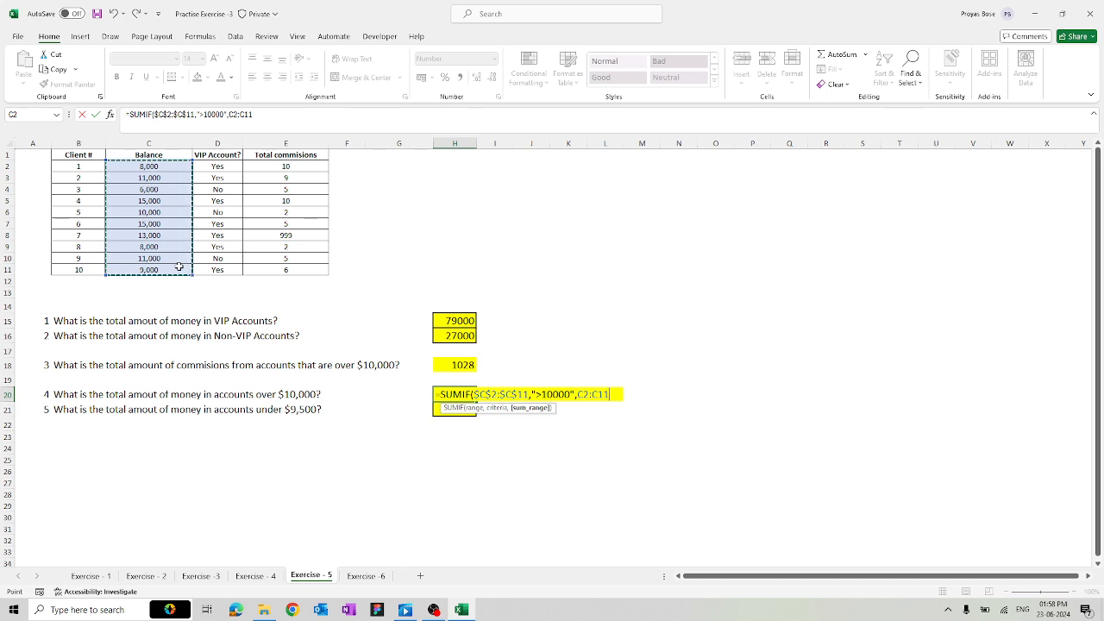
pyautogui.write(')')
pyautogui.press('Return')
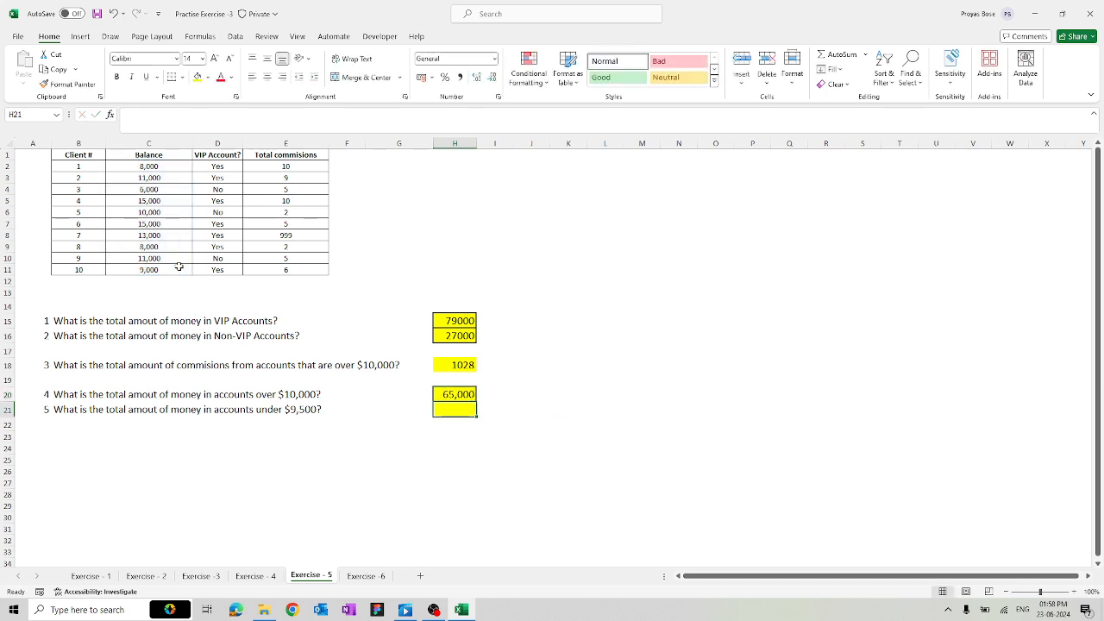
# Total the money in accounts under $9,500 in cell H21 using SUMIF with range C2:C11, criterion "<9500" and sum range C2:C11.
pyautogui.write('=')
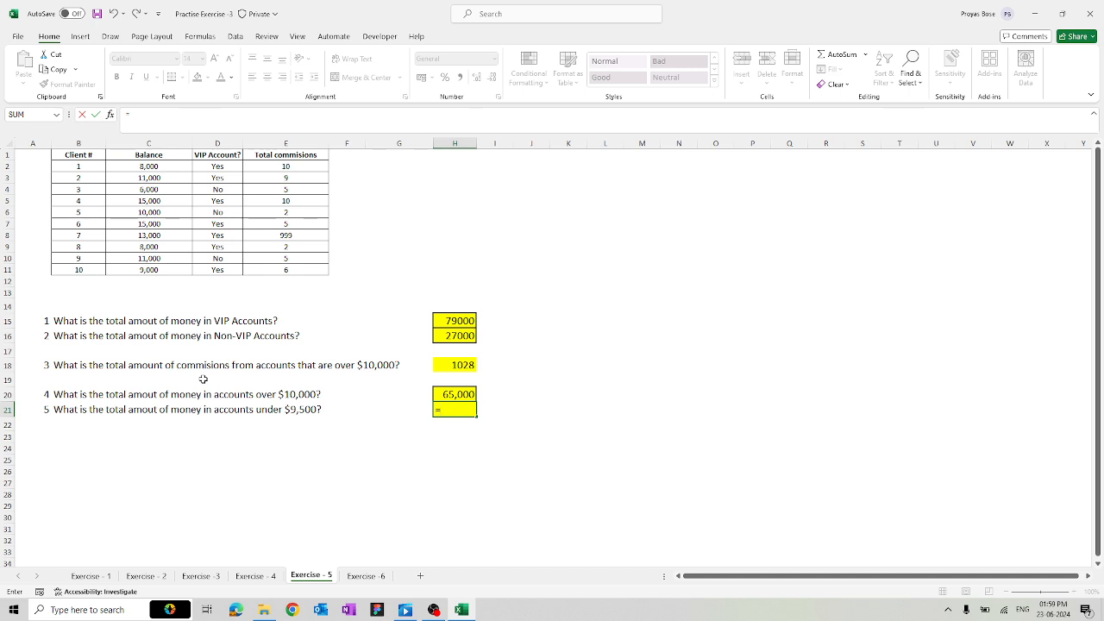
pyautogui.write('sum')
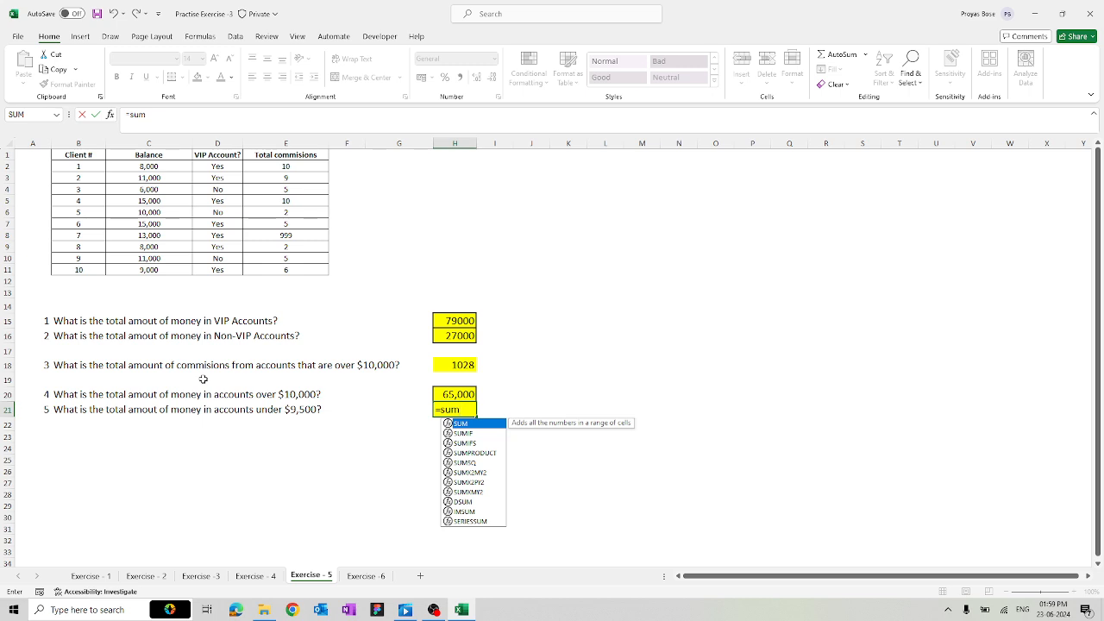
pyautogui.press('Down')
pyautogui.press('Tab')
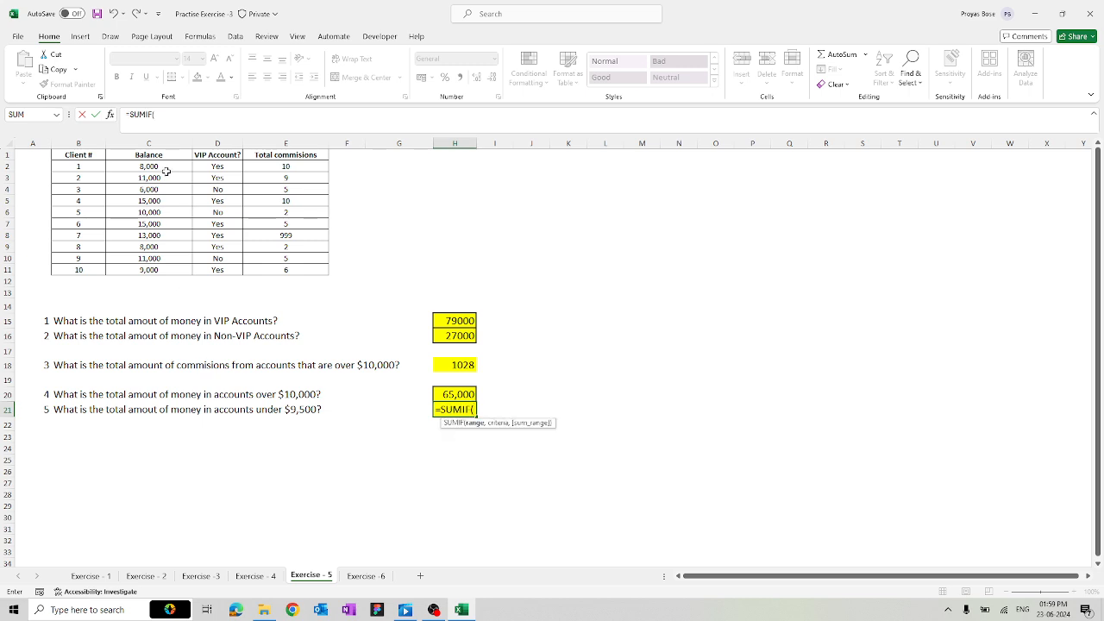
pyautogui.moveTo(166, 172); pyautogui.dragTo(165, 269)
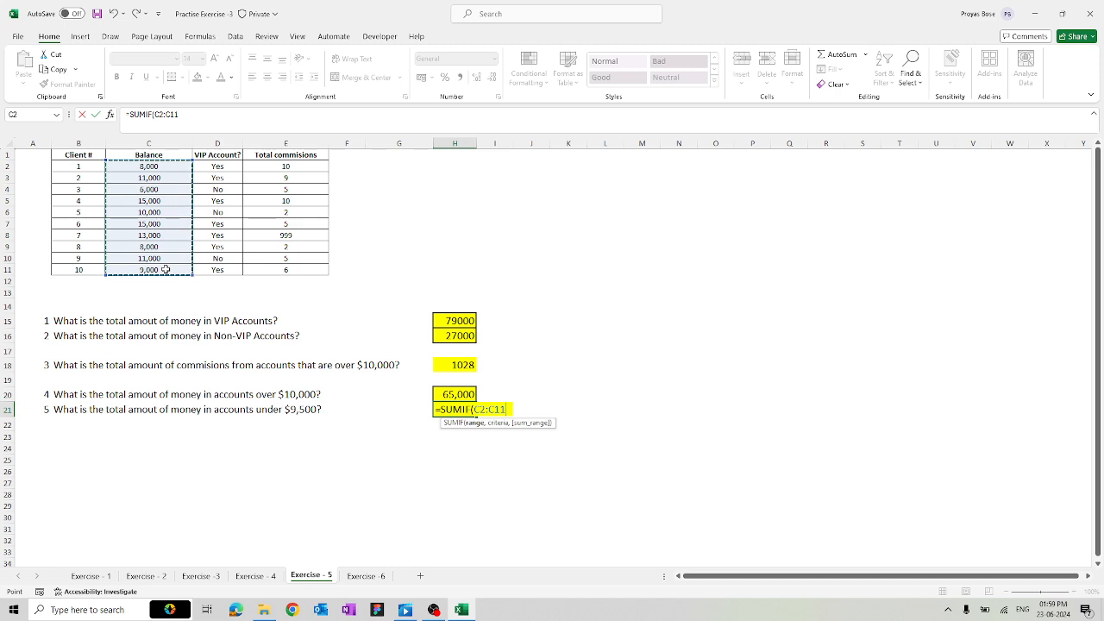
pyautogui.write(',"')
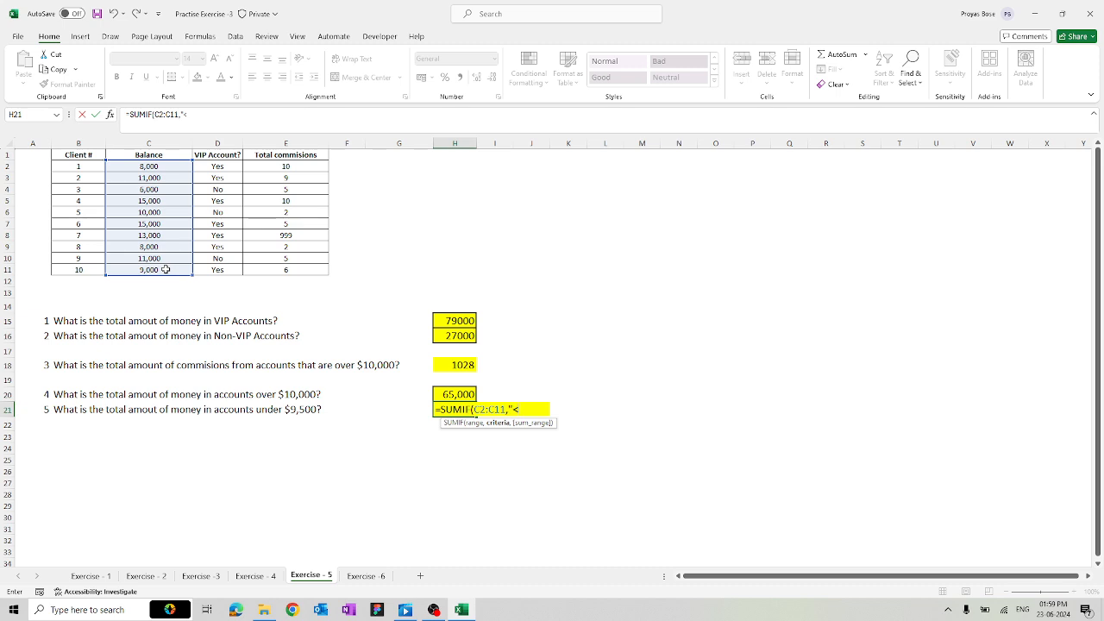
pyautogui.write('<9500",')
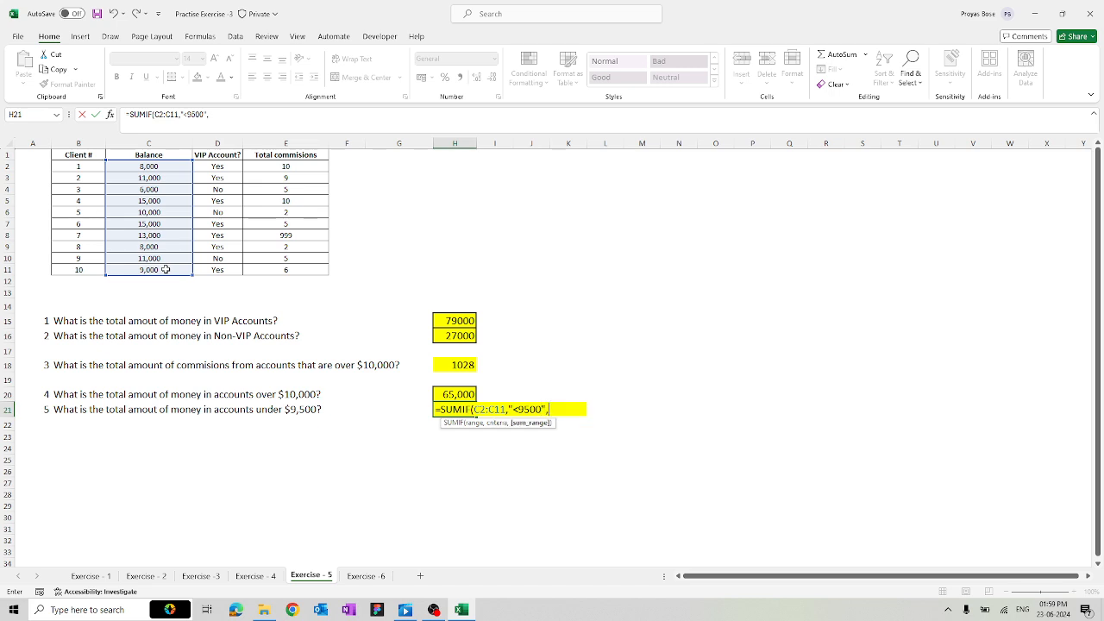
pyautogui.moveTo(149, 166); pyautogui.dragTo(136, 270)
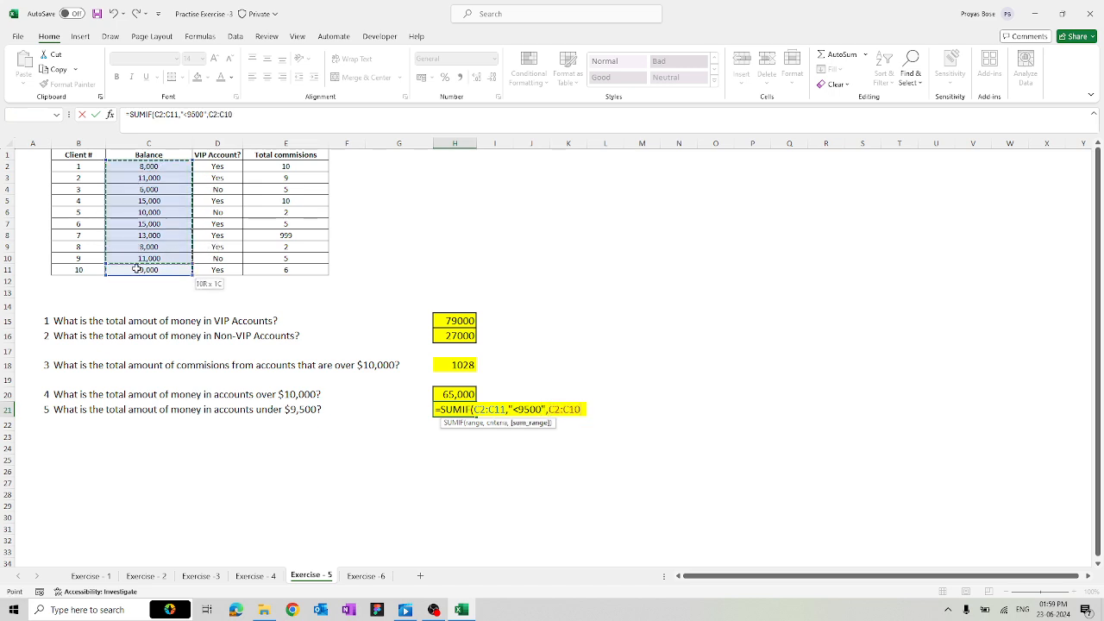
pyautogui.press('Return')
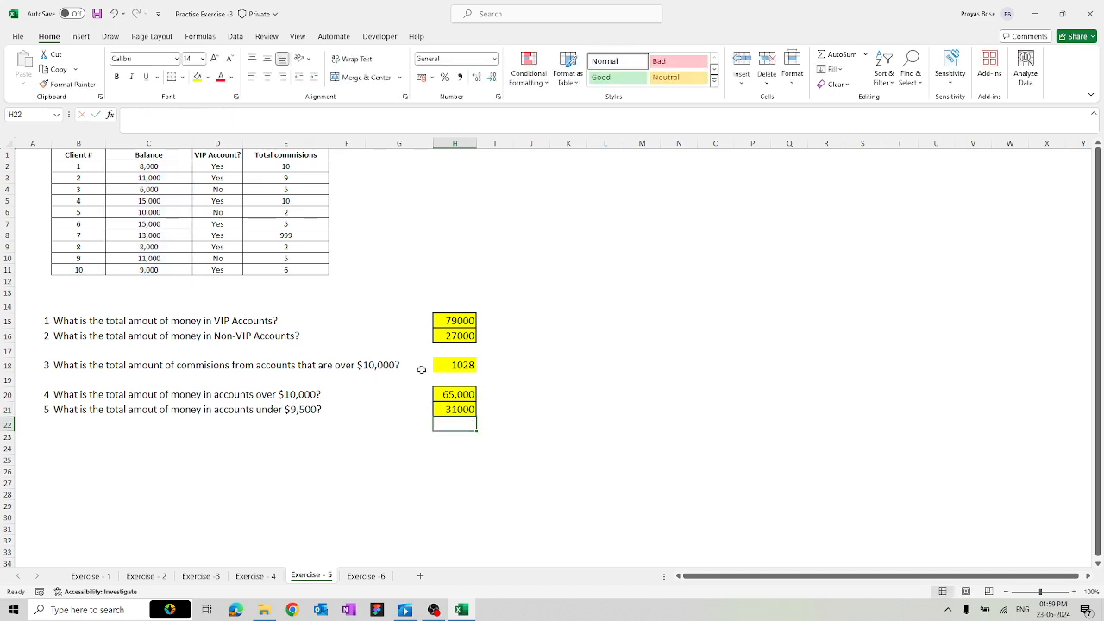
# On the Exercise -6 sheet, total the medals won by USA athletes by entering =SUMIF($D$2:$D$11,"USA",E2:E11) in cell C17.
pyautogui.click(365, 577)
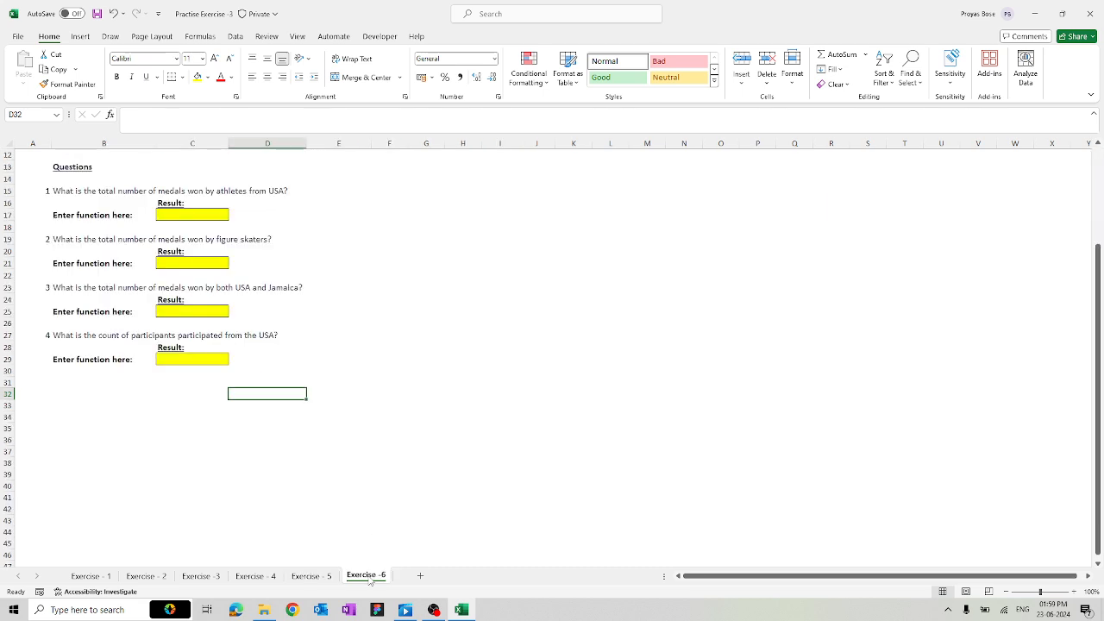
pyautogui.scroll(4, 446, 446)
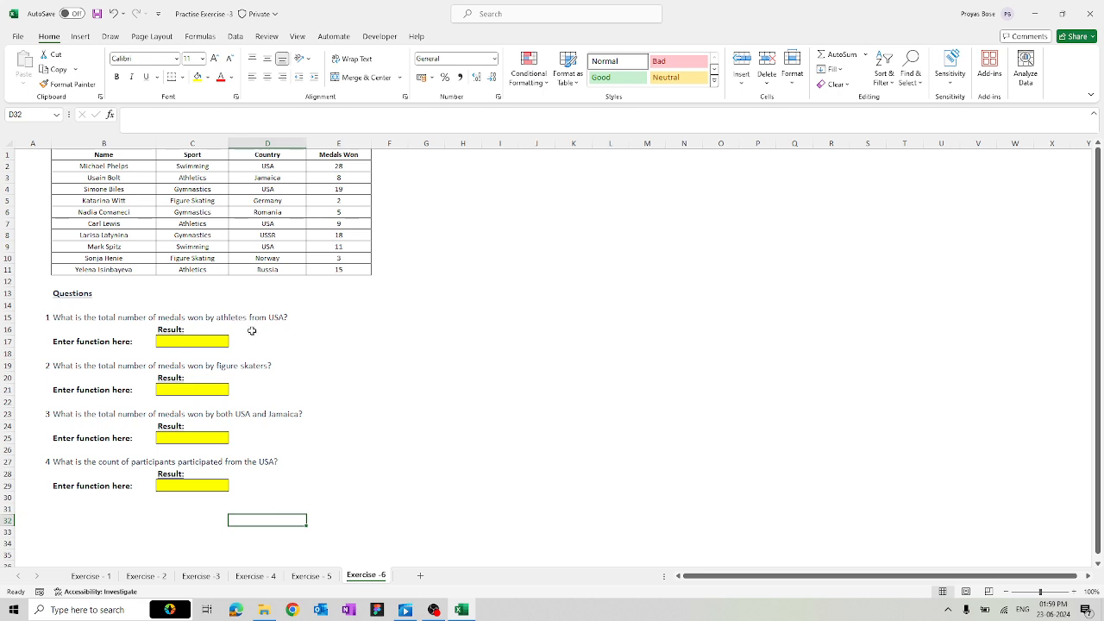
pyautogui.click(195, 342)
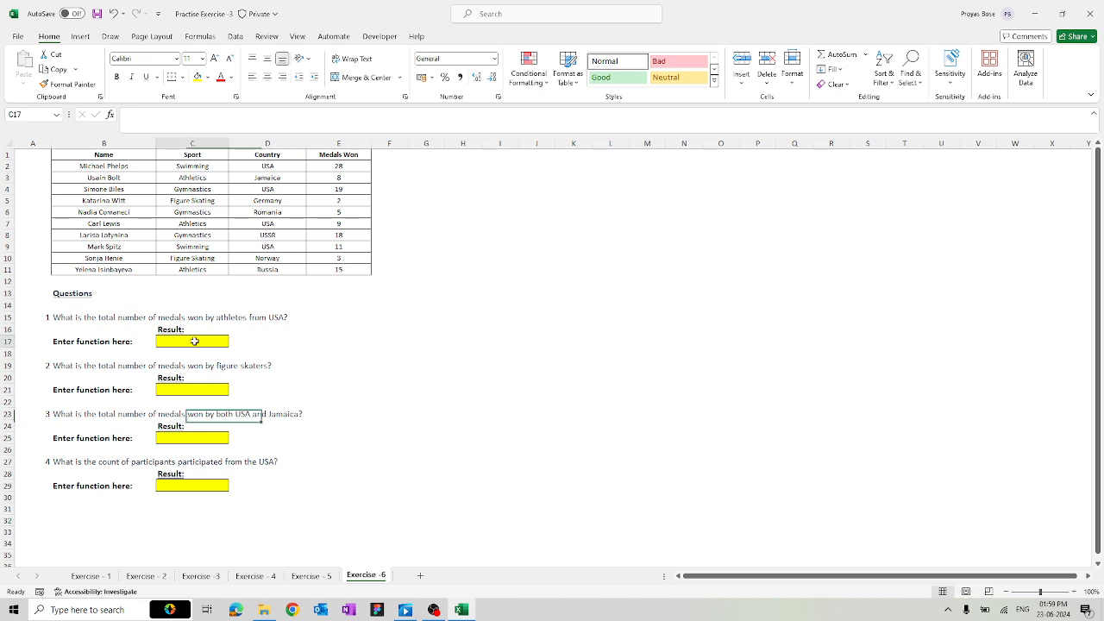
pyautogui.write('=sum')
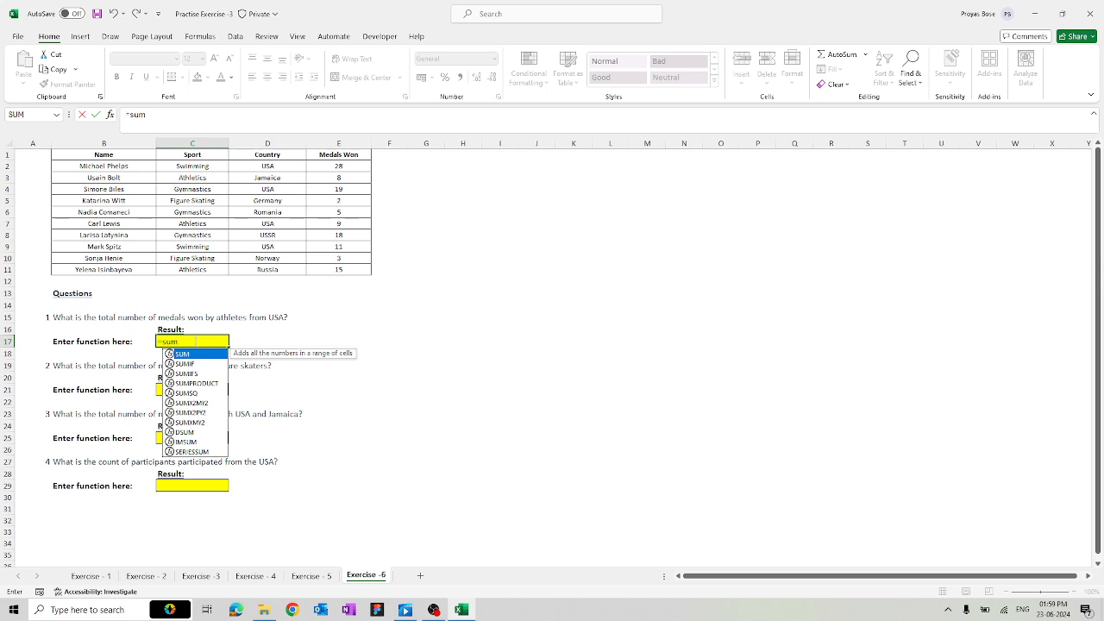
pyautogui.press('Down')
pyautogui.press('Tab')
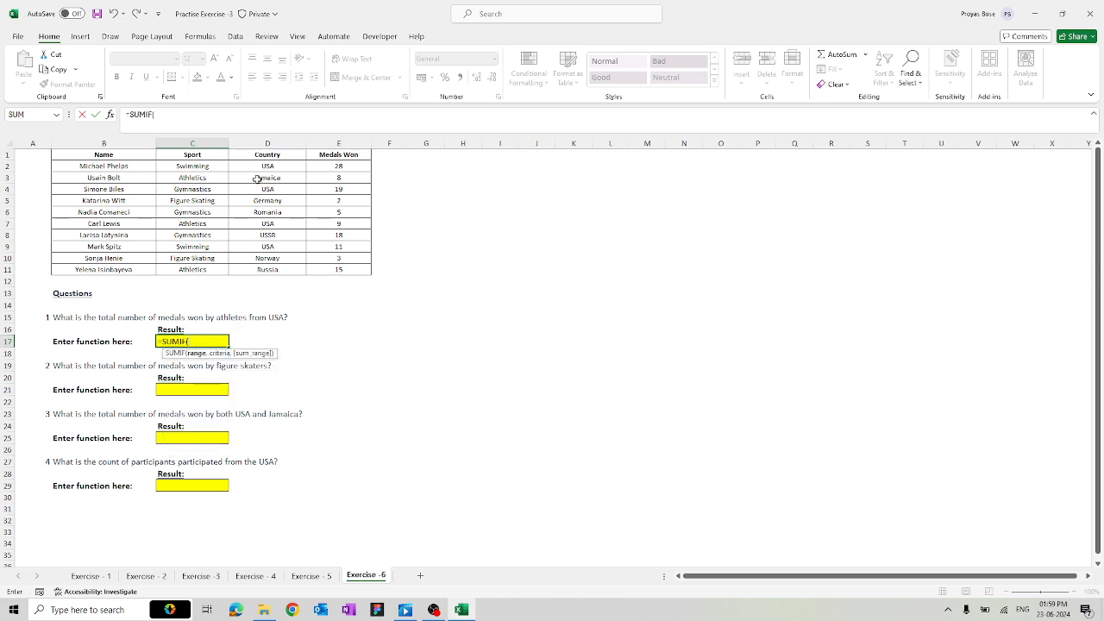
pyautogui.moveTo(261, 167); pyautogui.dragTo(255, 267)
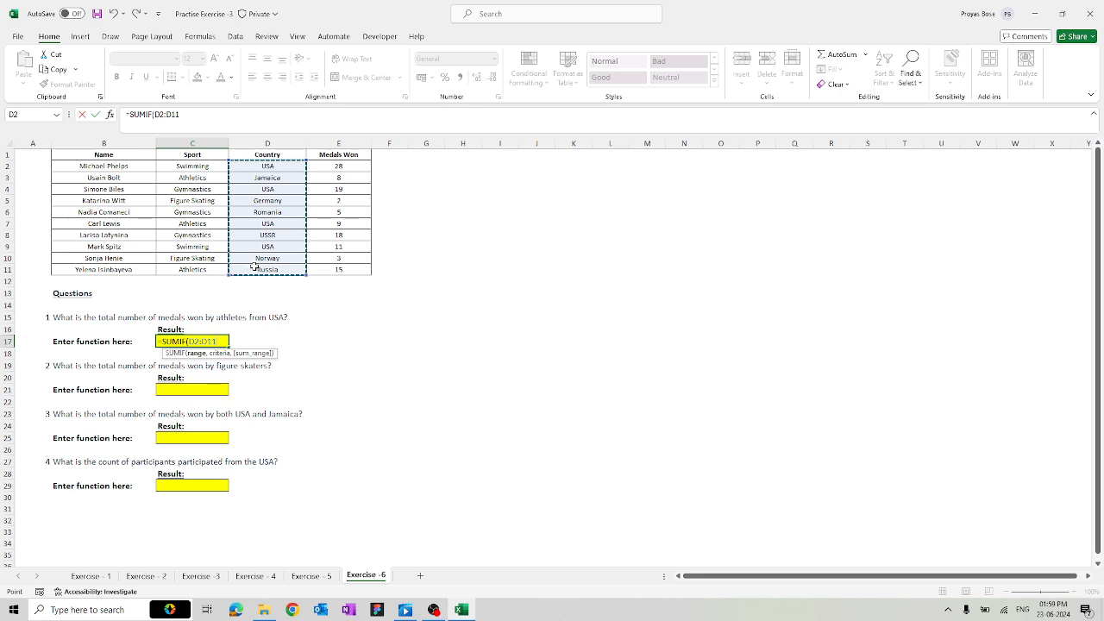
pyautogui.press('F4')
pyautogui.write(',')
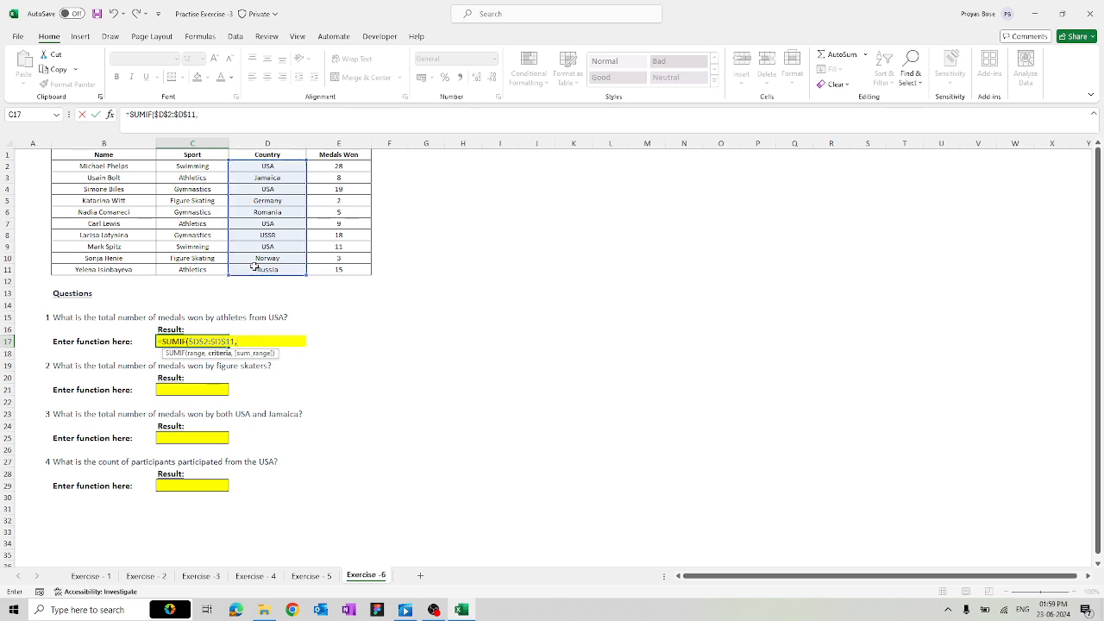
pyautogui.write('"USA",')
pyautogui.moveTo(349, 159); pyautogui.dragTo(342, 270)
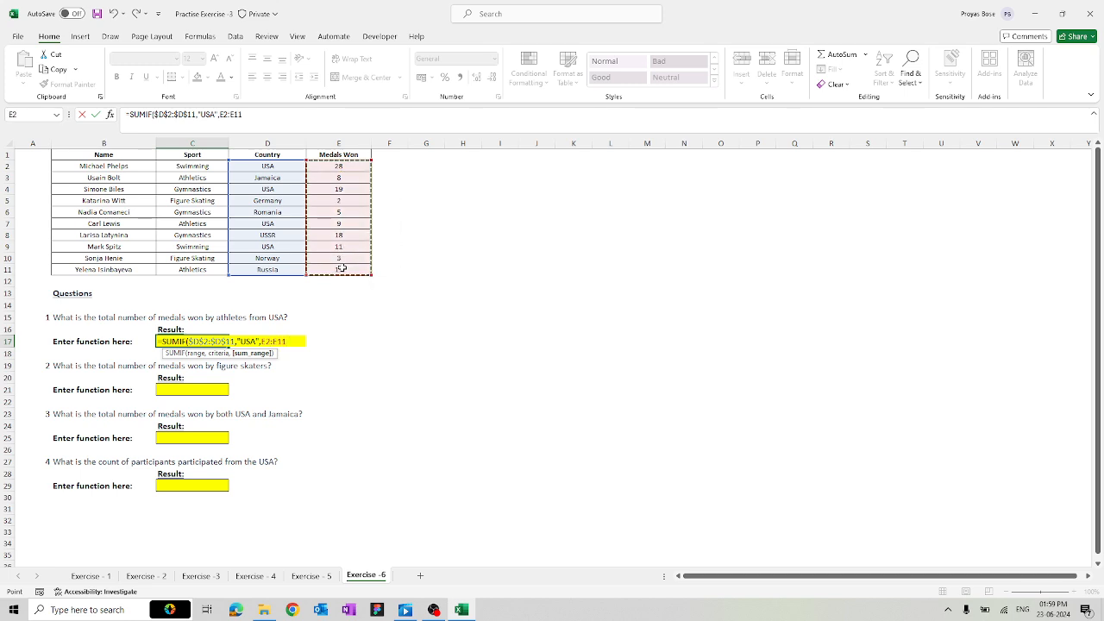
pyautogui.press('Return')
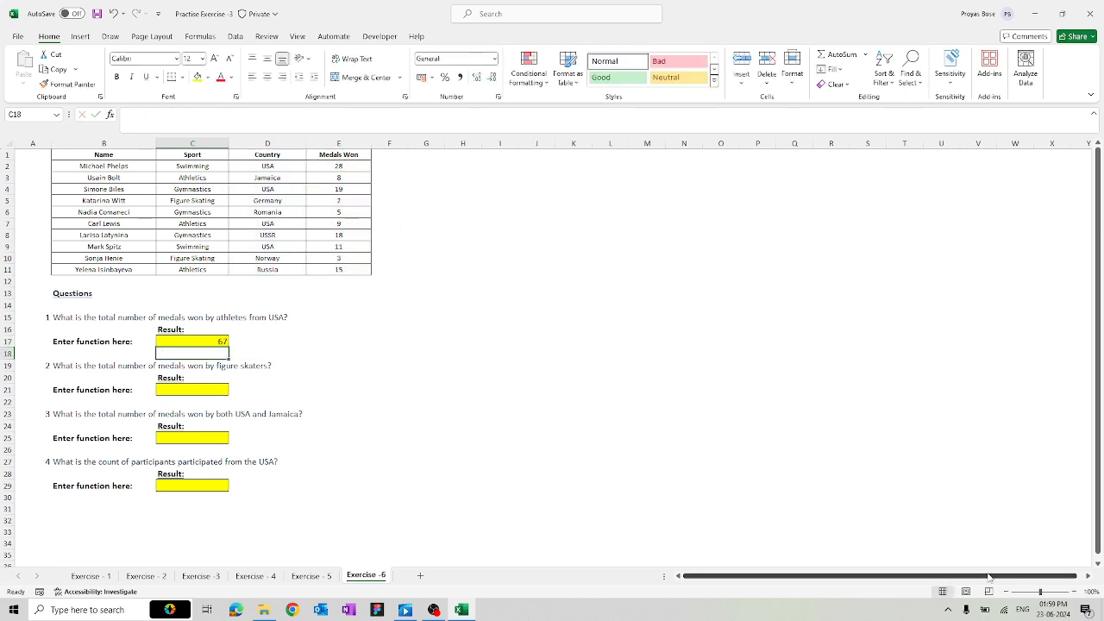
# Display question 1's formula as text beside its answer by entering FORMULATEXT in cell D17 with reference to C17.
pyautogui.click(1046, 593)
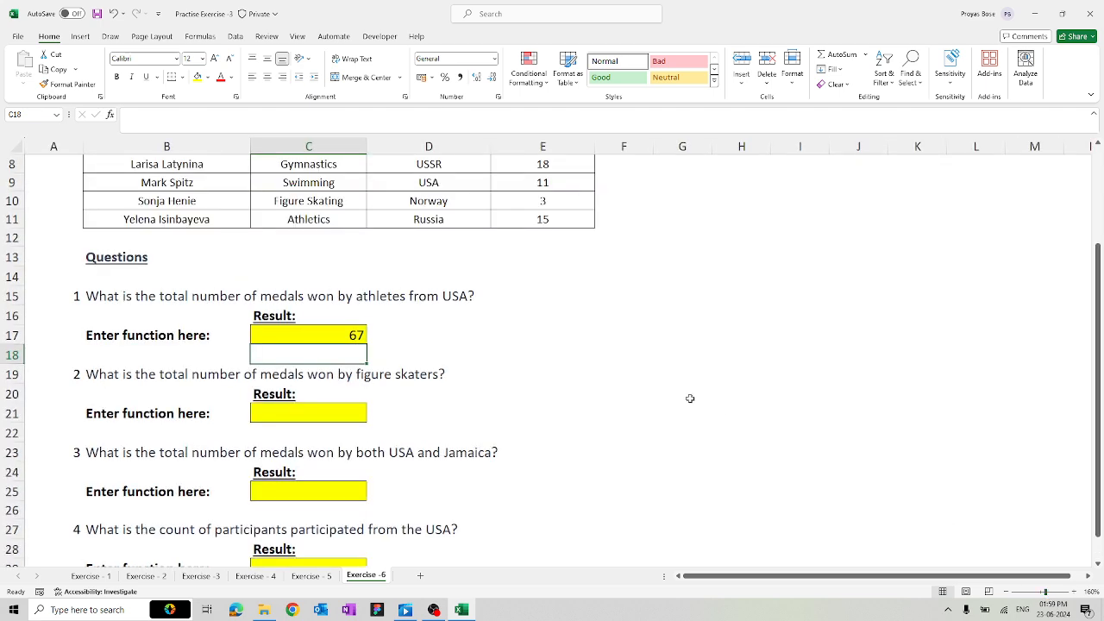
pyautogui.scroll(3, 690, 398)
pyautogui.click(482, 442)
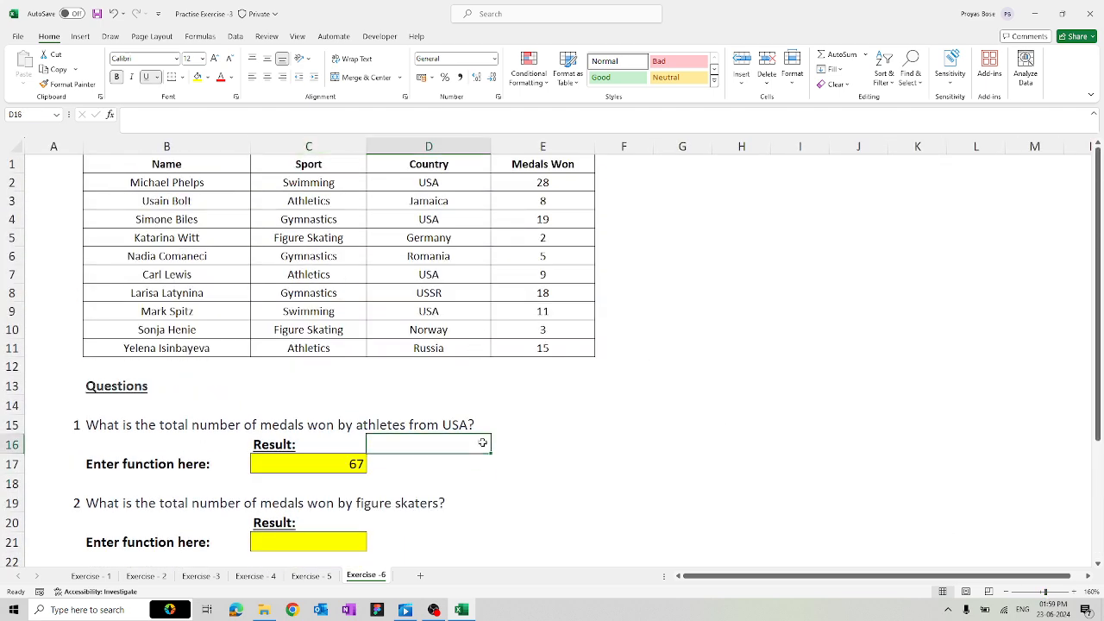
pyautogui.click(350, 463)
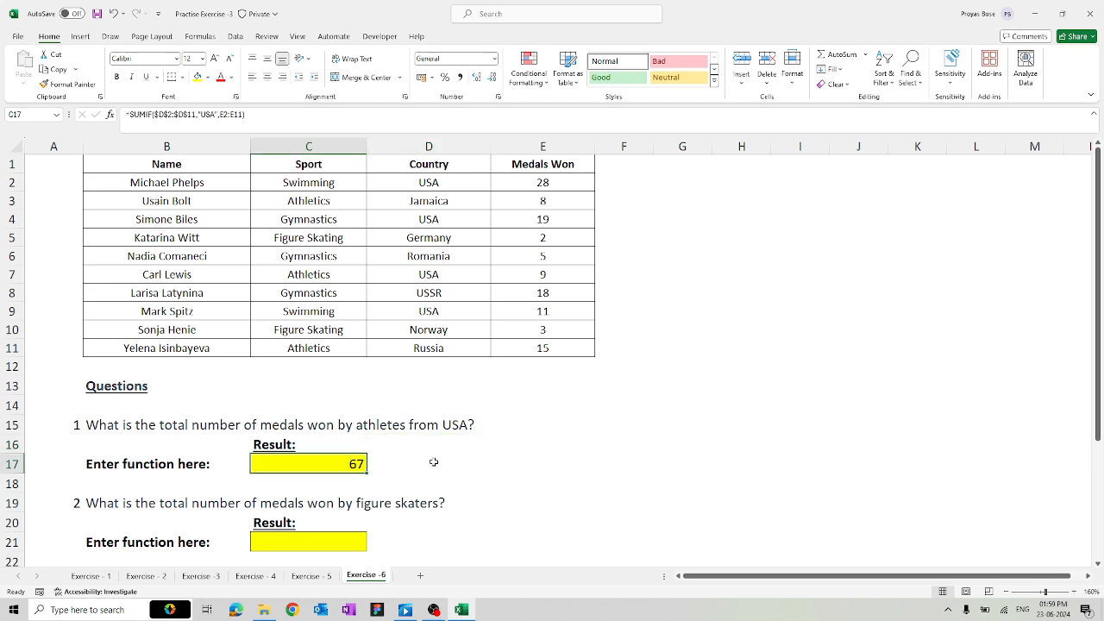
pyautogui.click(434, 463)
pyautogui.write('=FORMULATEXT(')
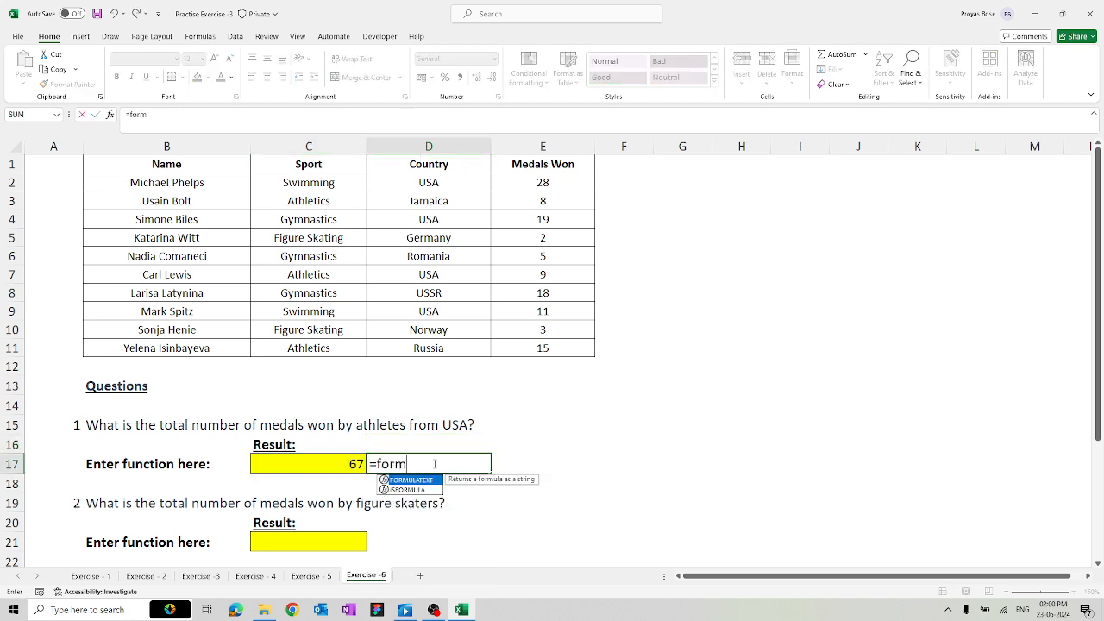
pyautogui.click(327, 459)
pyautogui.press('Return')
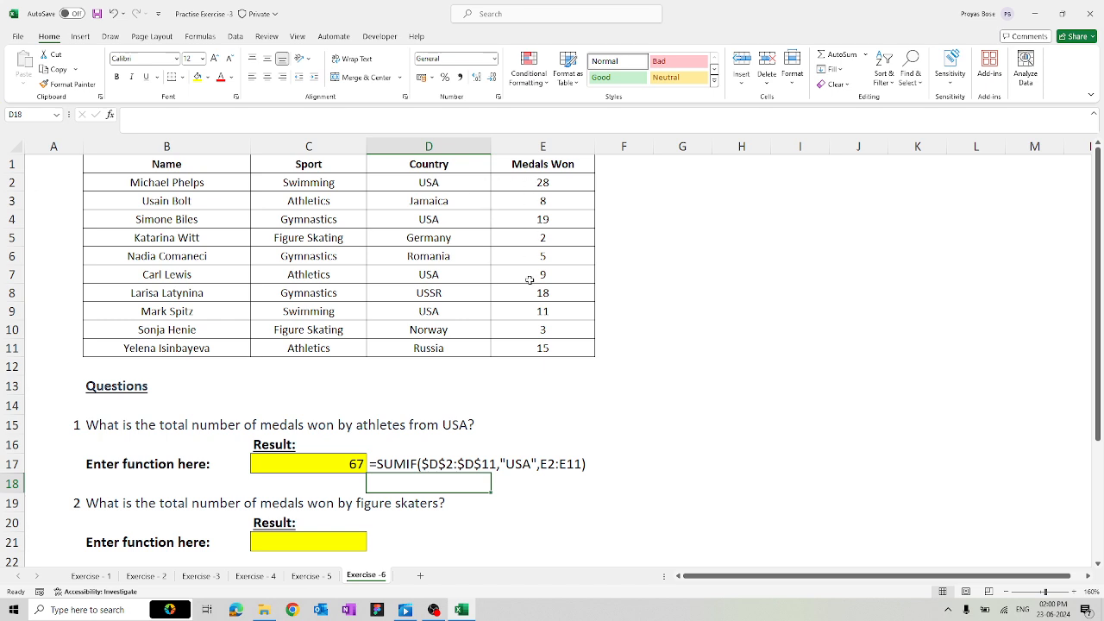
# Total the medals won by figure skaters by entering =SUMIF($C$2:$C$11,"Figure Skating",E2:E11) in cell C21.
pyautogui.scroll(-3, 473, 394)
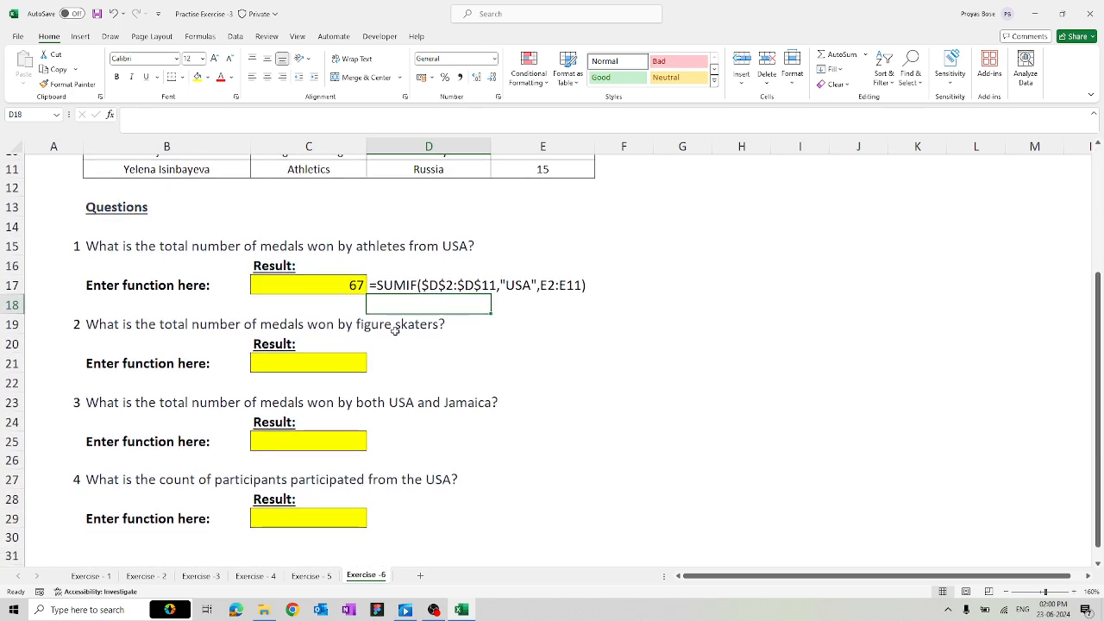
pyautogui.scroll(3, 394, 330)
pyautogui.scroll(-14, 395, 330)
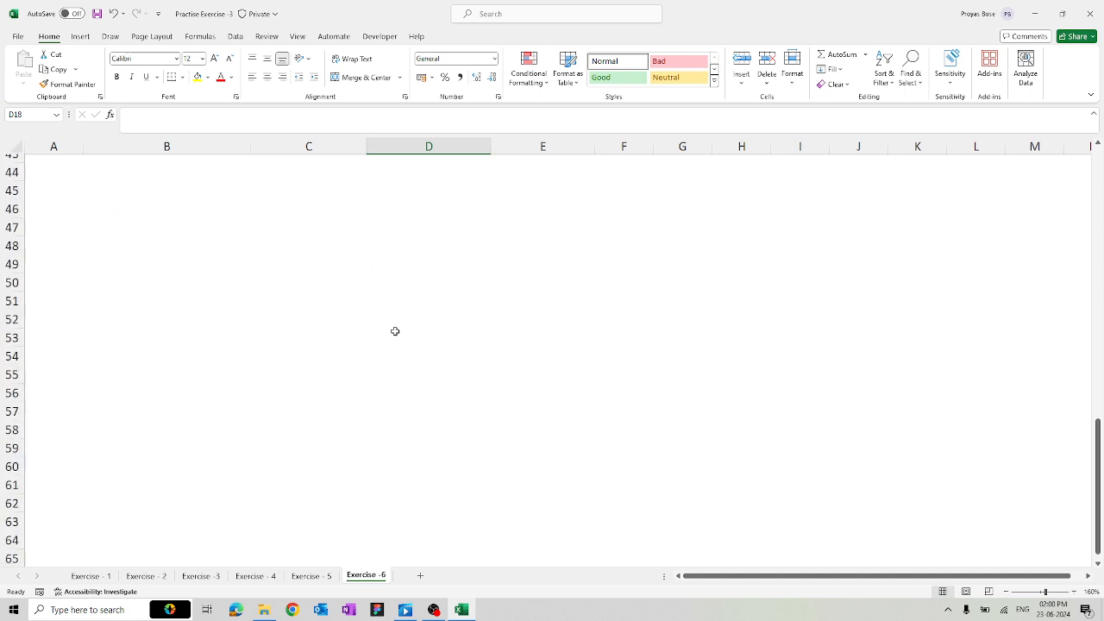
pyautogui.scroll(14, 395, 330)
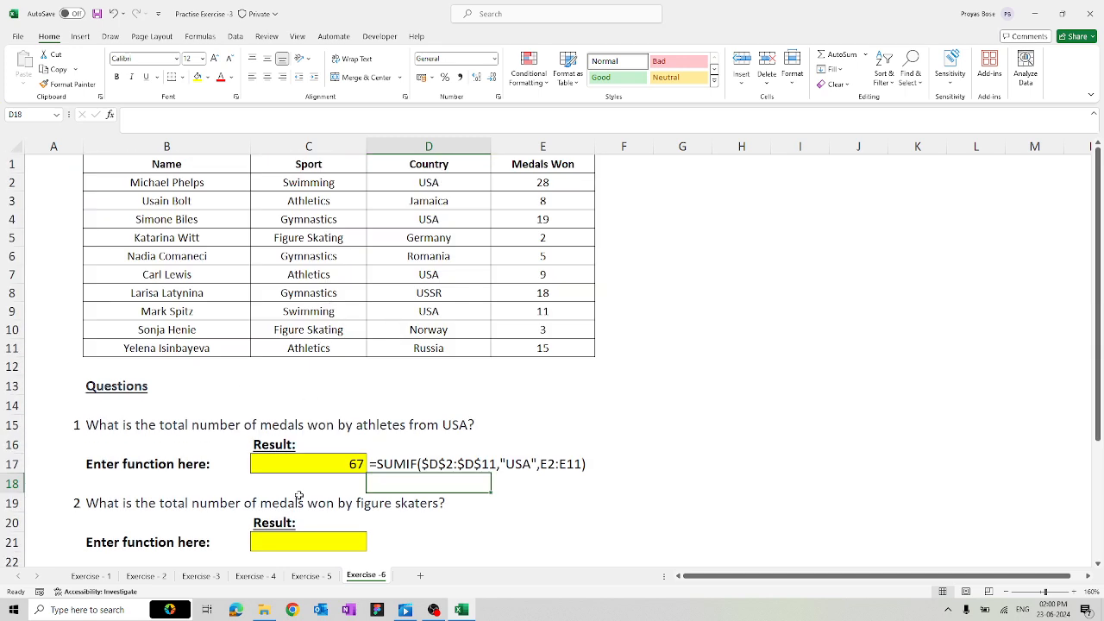
pyautogui.click(297, 540)
pyautogui.write('=')
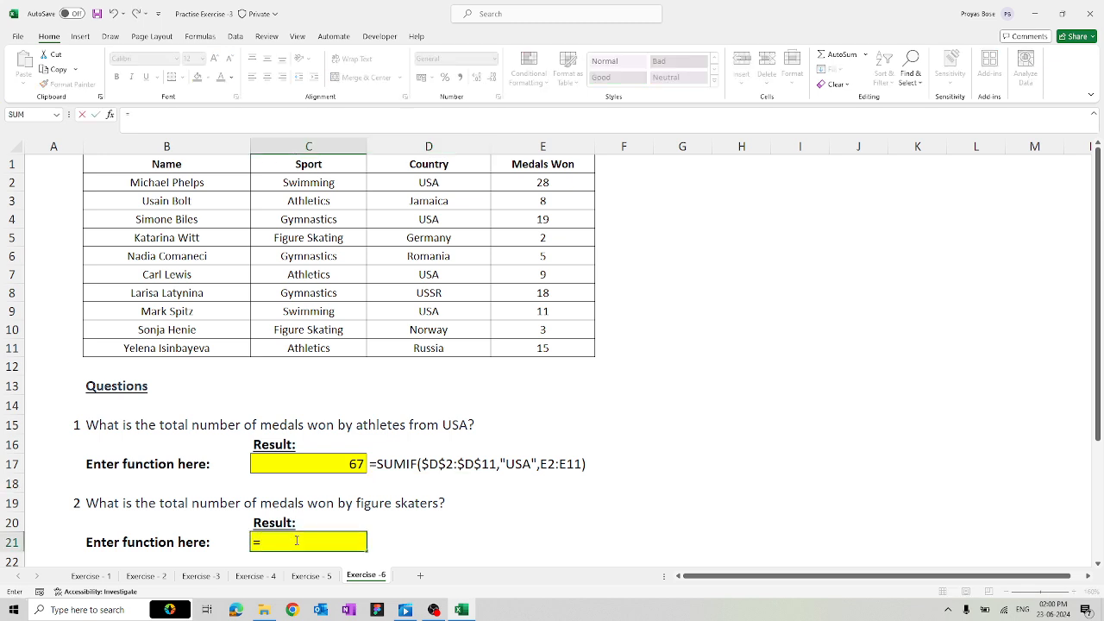
pyautogui.write('sumif(')
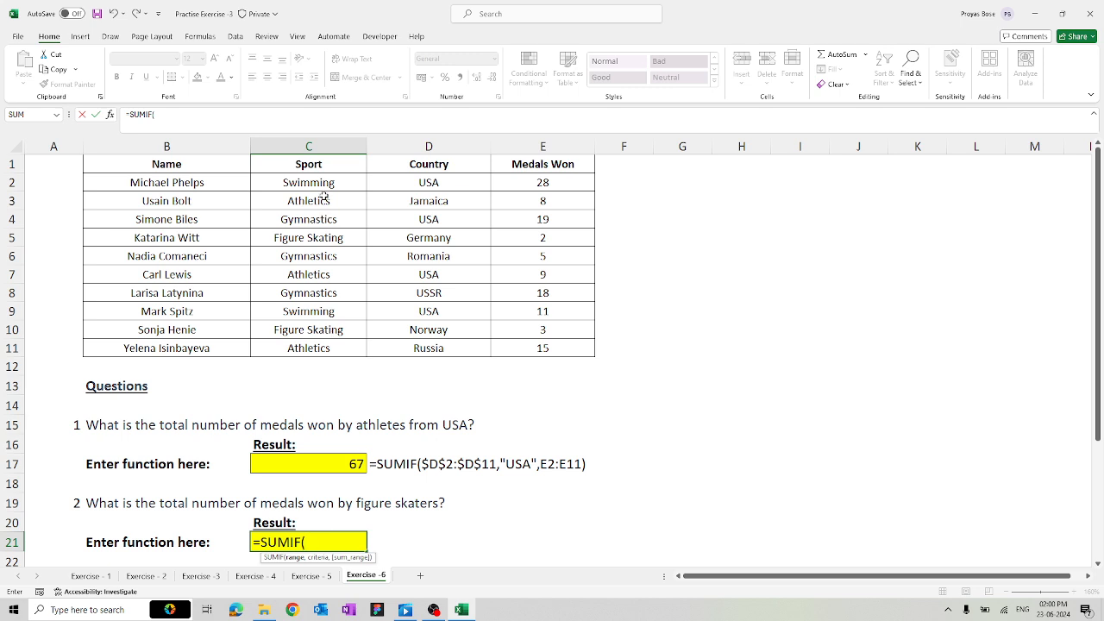
pyautogui.moveTo(321, 184); pyautogui.dragTo(318, 347)
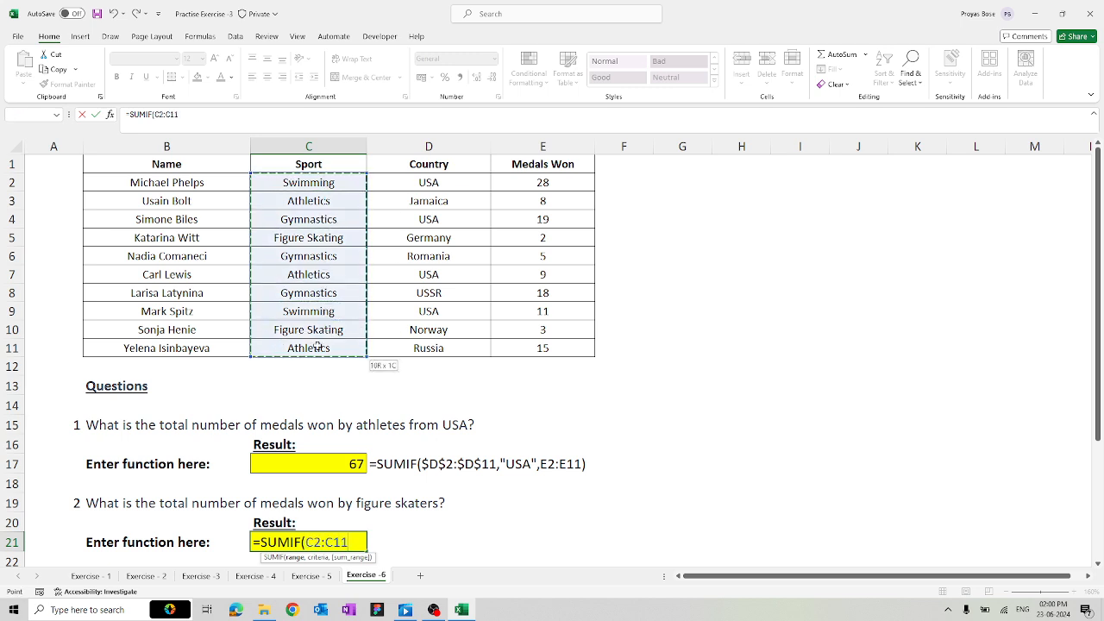
pyautogui.press('F4')
pyautogui.write(',')
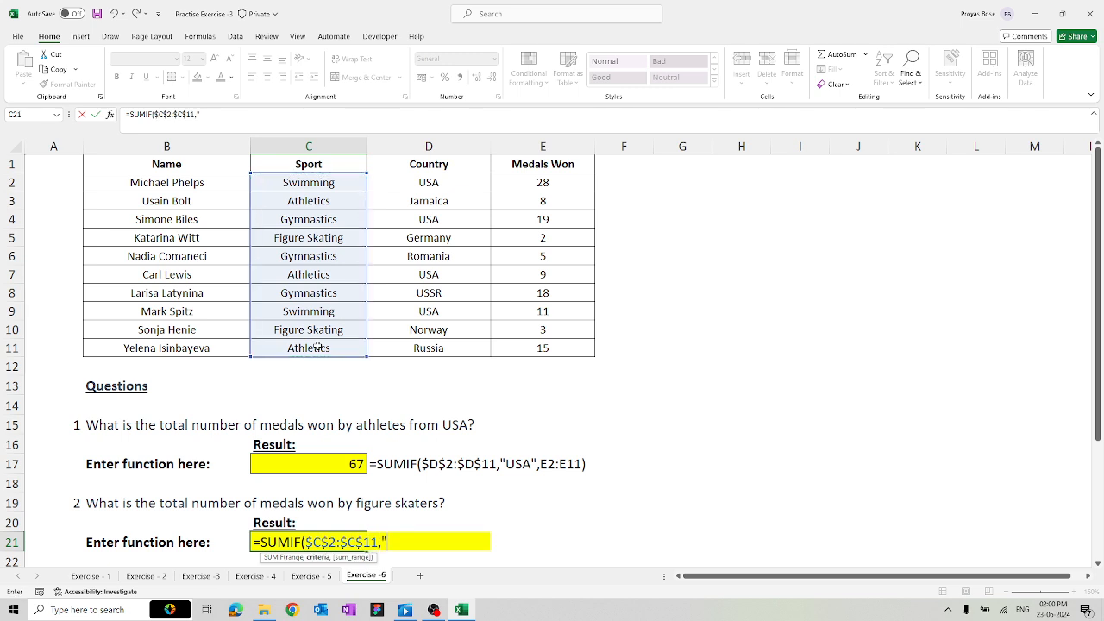
pyautogui.write('"Figure Skating')
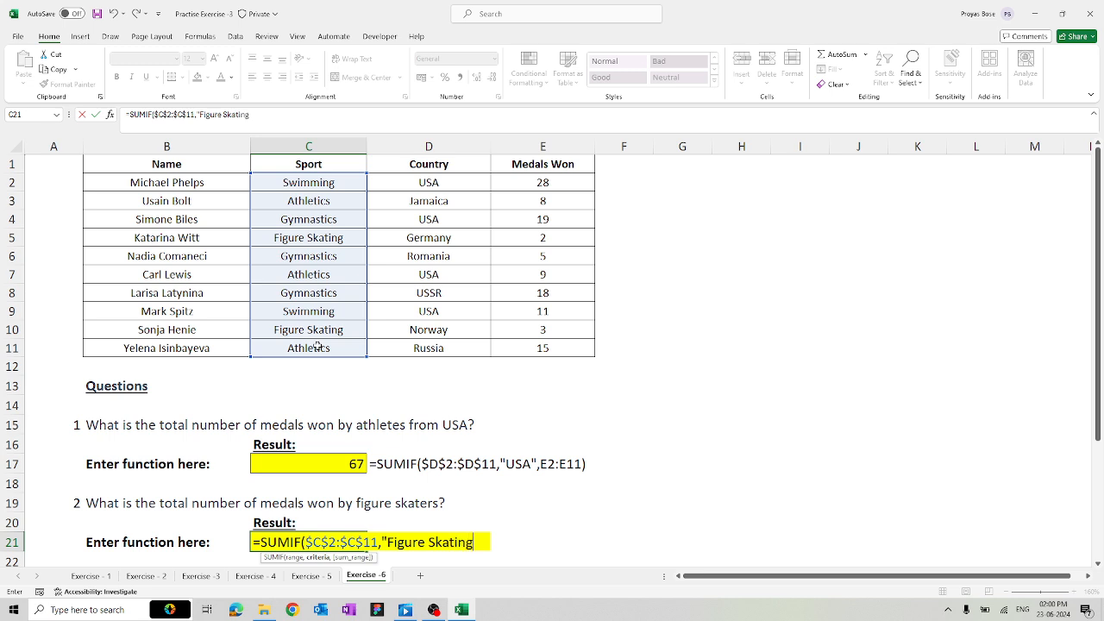
pyautogui.write('",')
pyautogui.moveTo(518, 185); pyautogui.dragTo(517, 345)
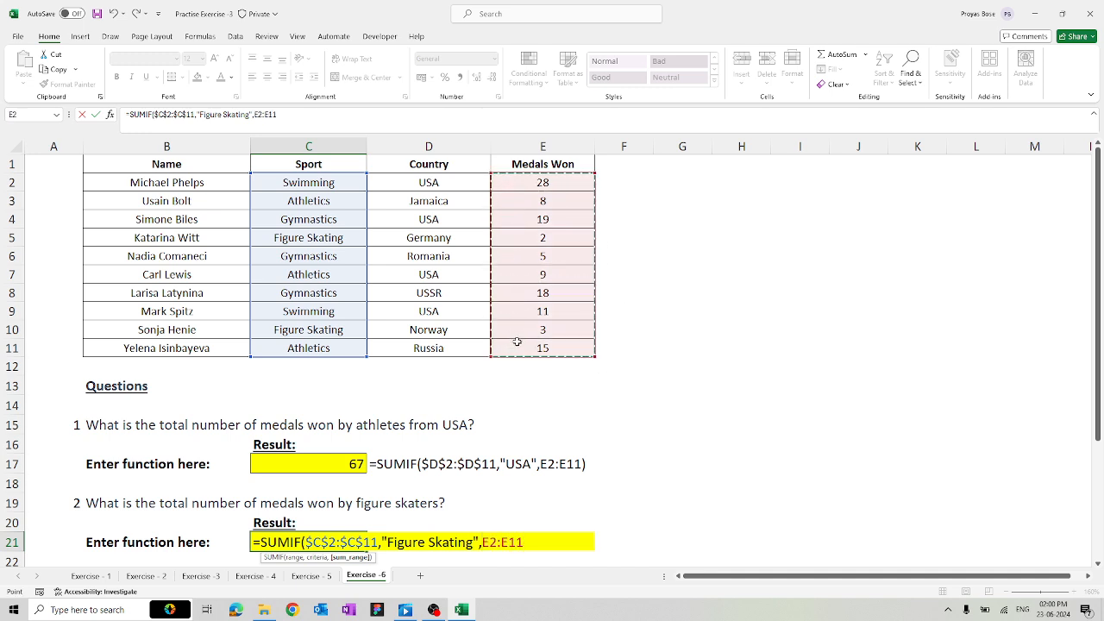
pyautogui.write(')')
pyautogui.press('Return')
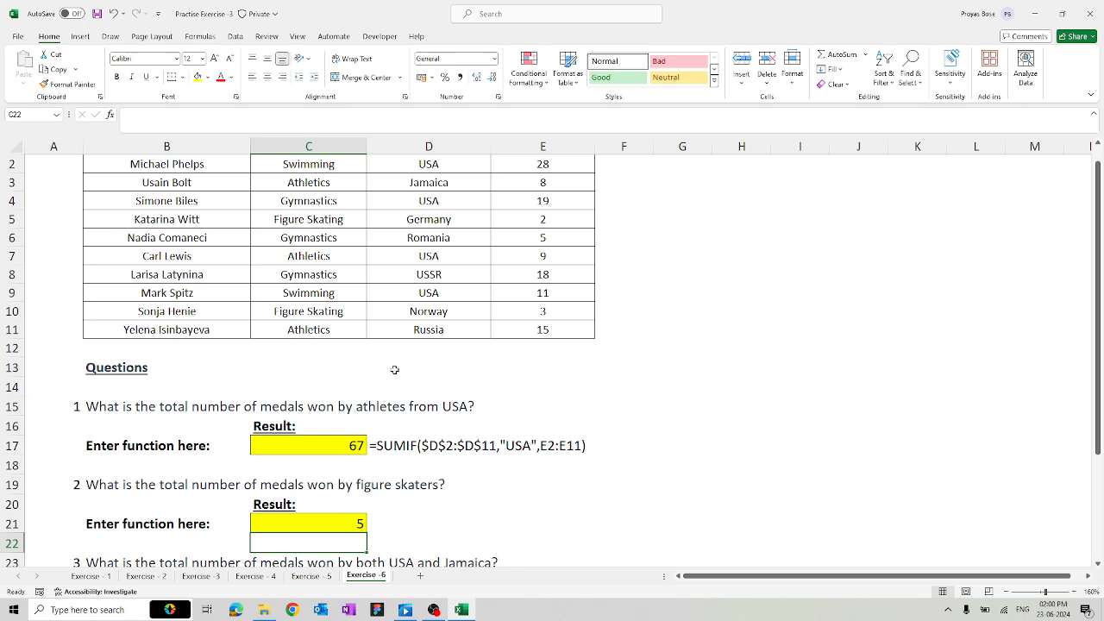
pyautogui.click(334, 319)
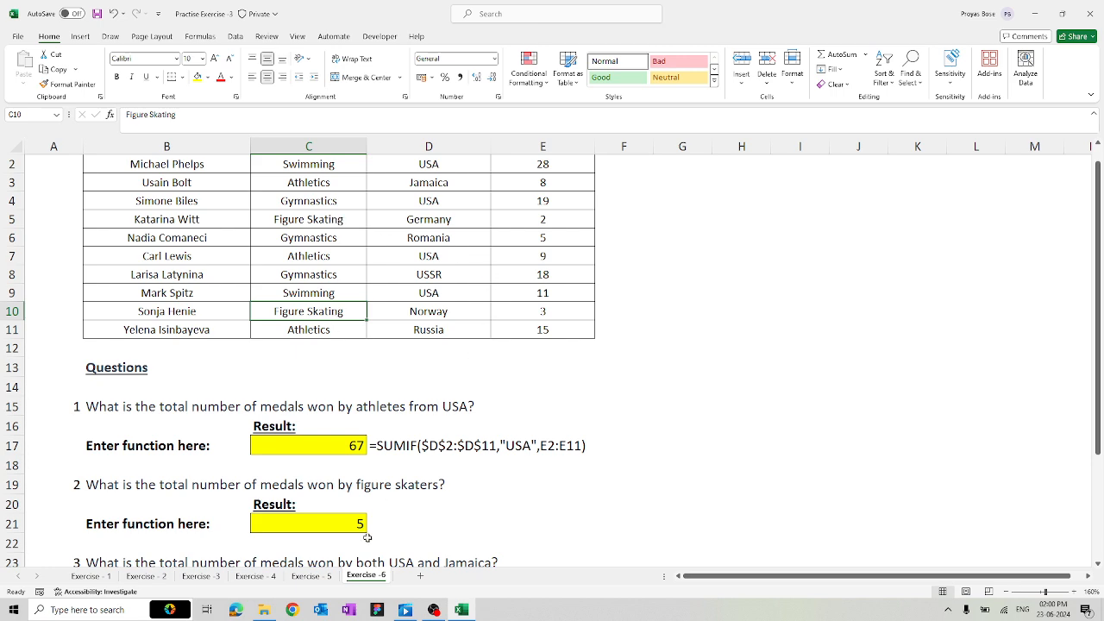
# Begin a SUMIFS formula in question 3's answer cell C25 with the medals range E2:E11 as the sum range.
pyautogui.scroll(-4, 481, 489)
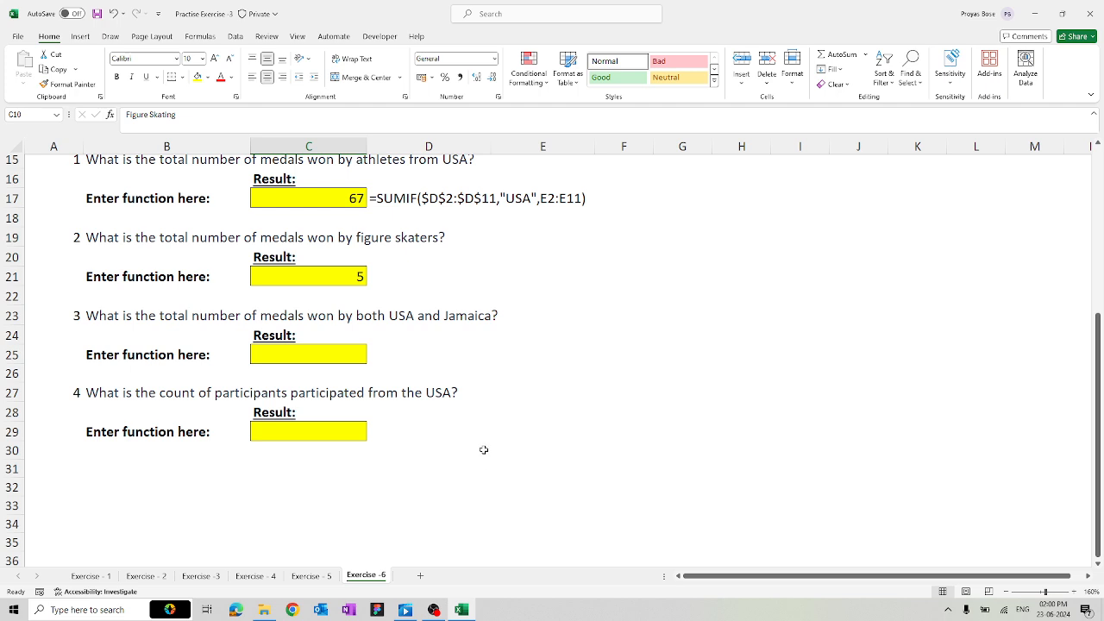
pyautogui.doubleClick(307, 359)
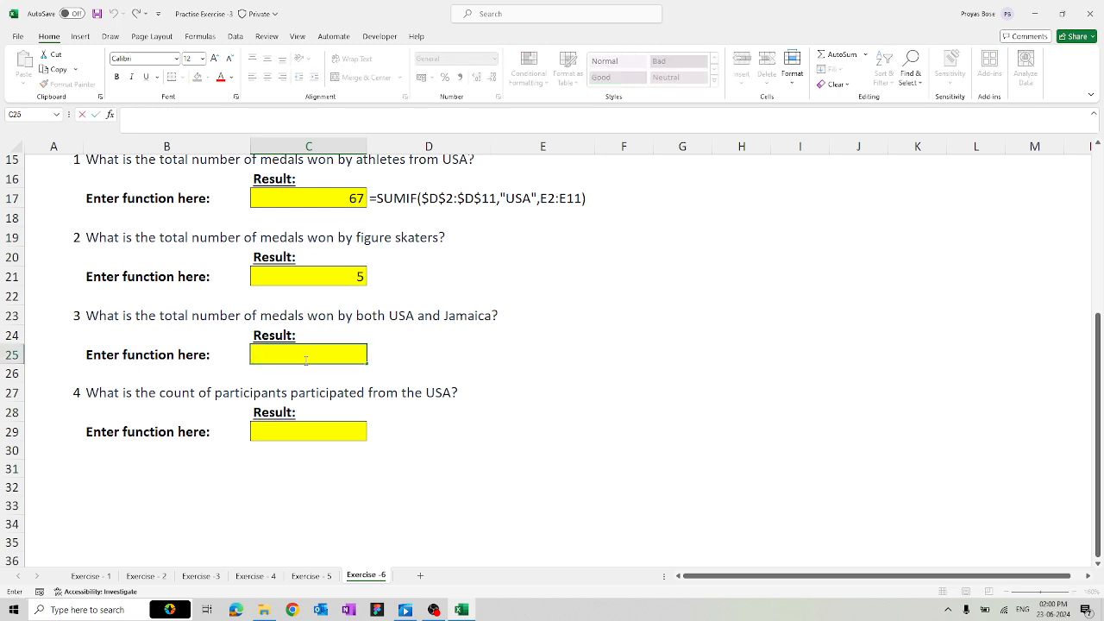
pyautogui.write('=sum')
pyautogui.press('Down')
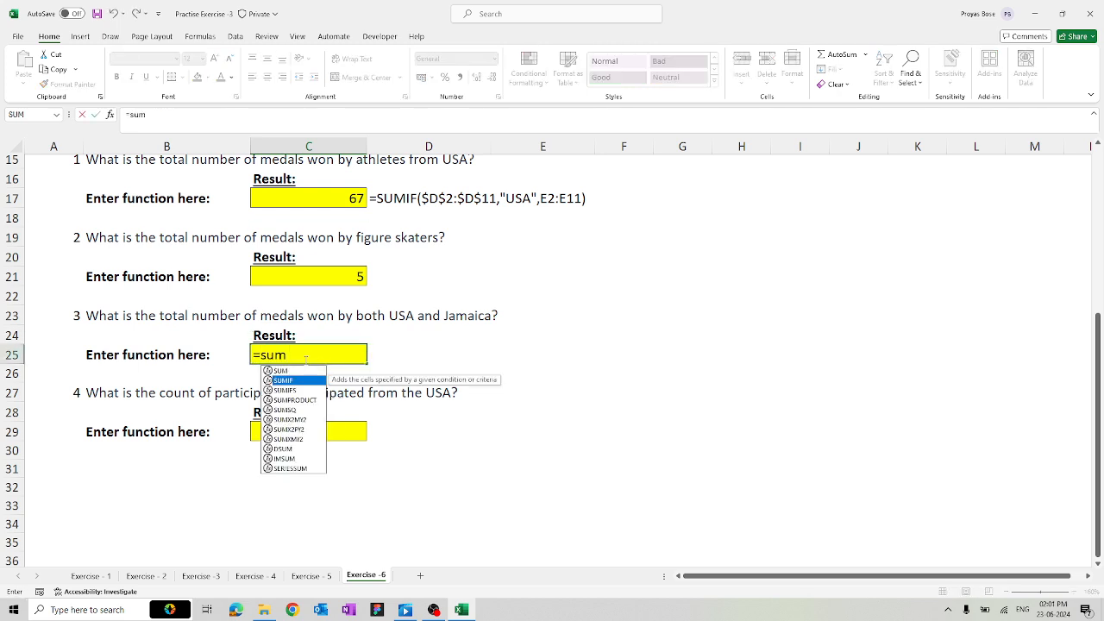
pyautogui.press('Tab')
pyautogui.scroll(1, 448, 356)
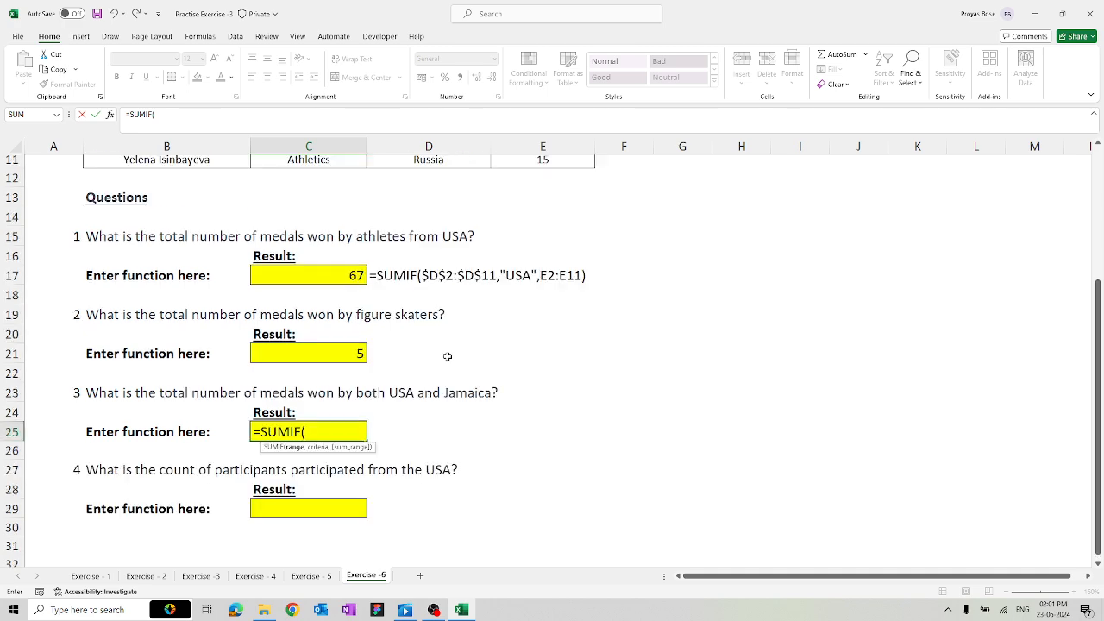
pyautogui.scroll(4, 447, 357)
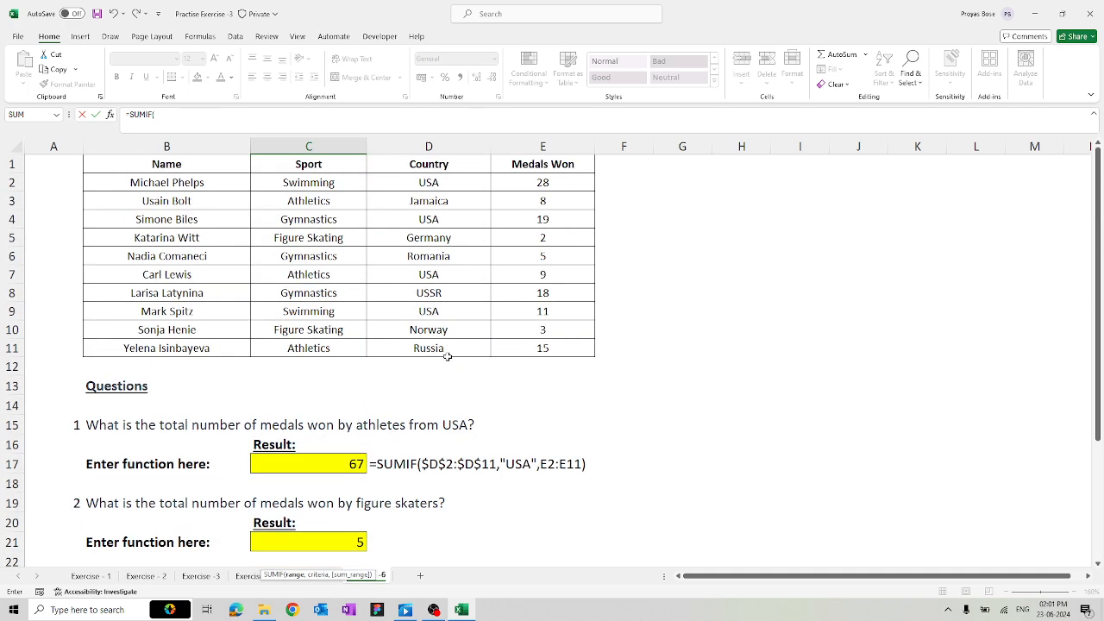
pyautogui.scroll(-3, 447, 356)
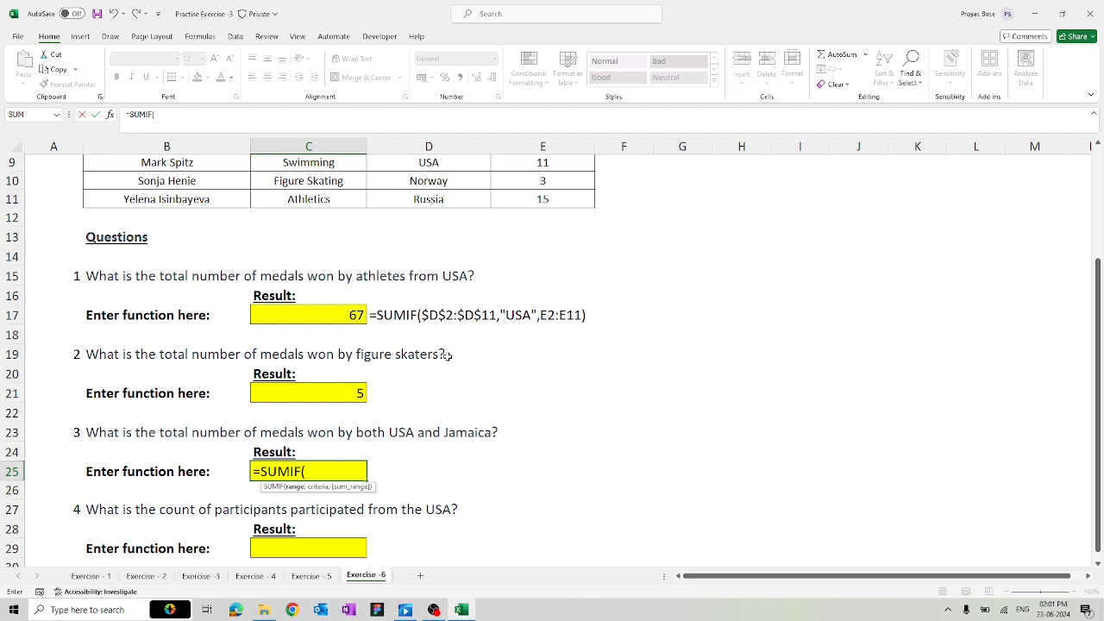
pyautogui.press('BackSpace')
pyautogui.write('s')
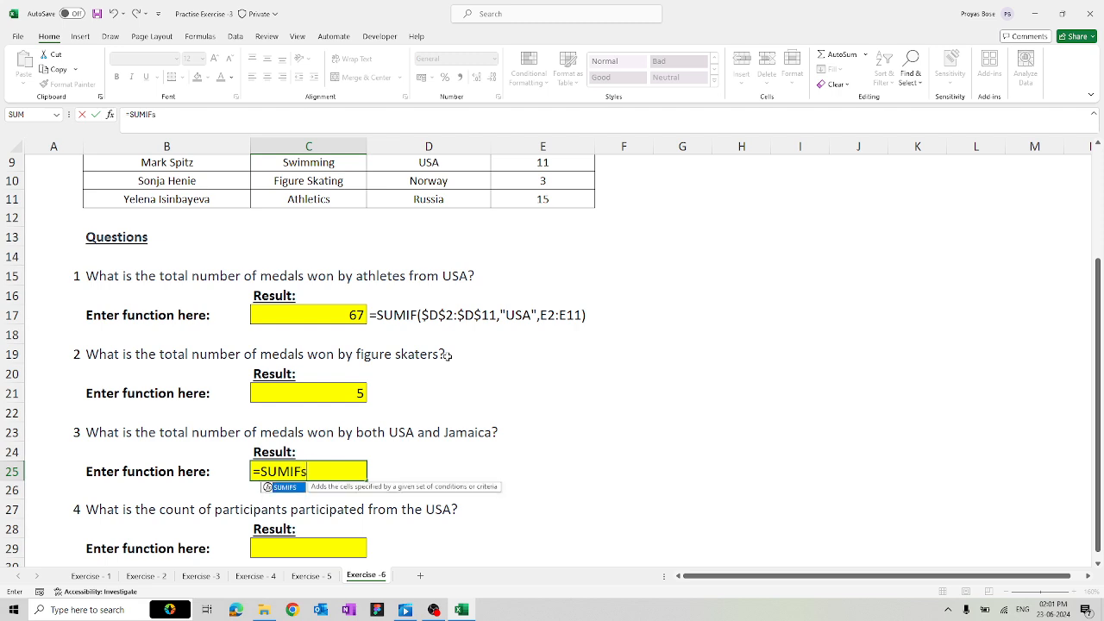
pyautogui.press('Tab')
pyautogui.scroll(3, 445, 352)
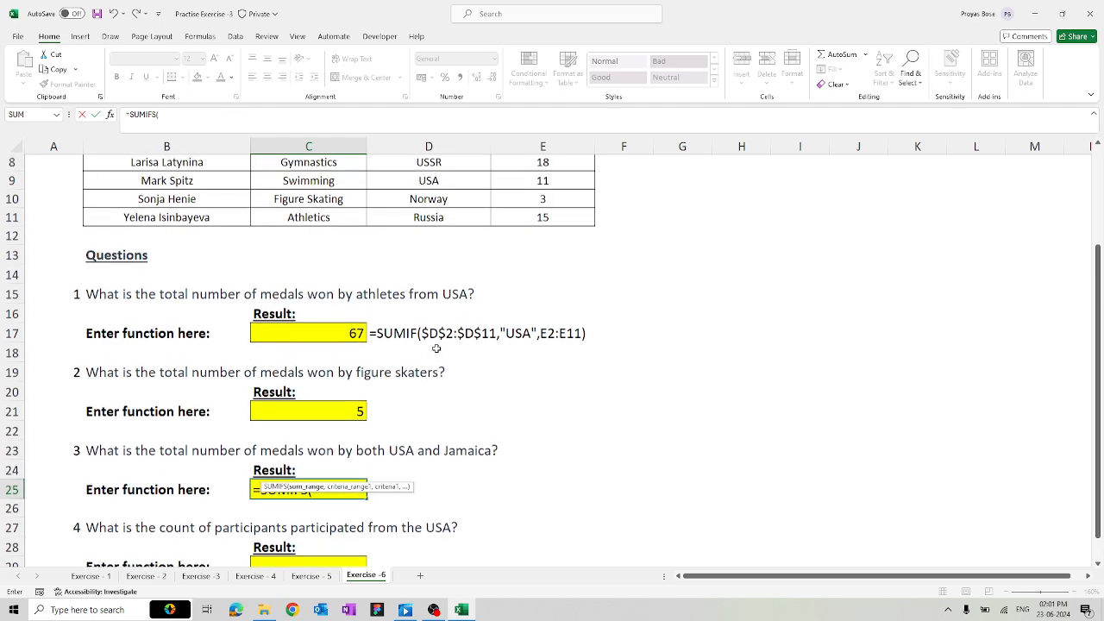
pyautogui.moveTo(533, 184); pyautogui.dragTo(526, 344)
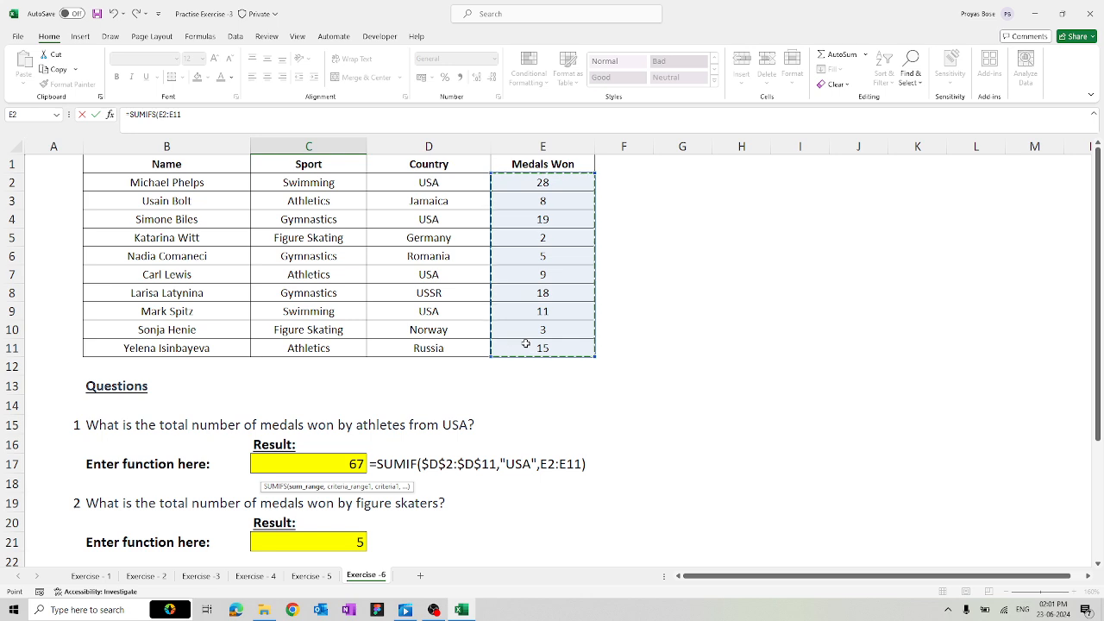
pyautogui.write(',')
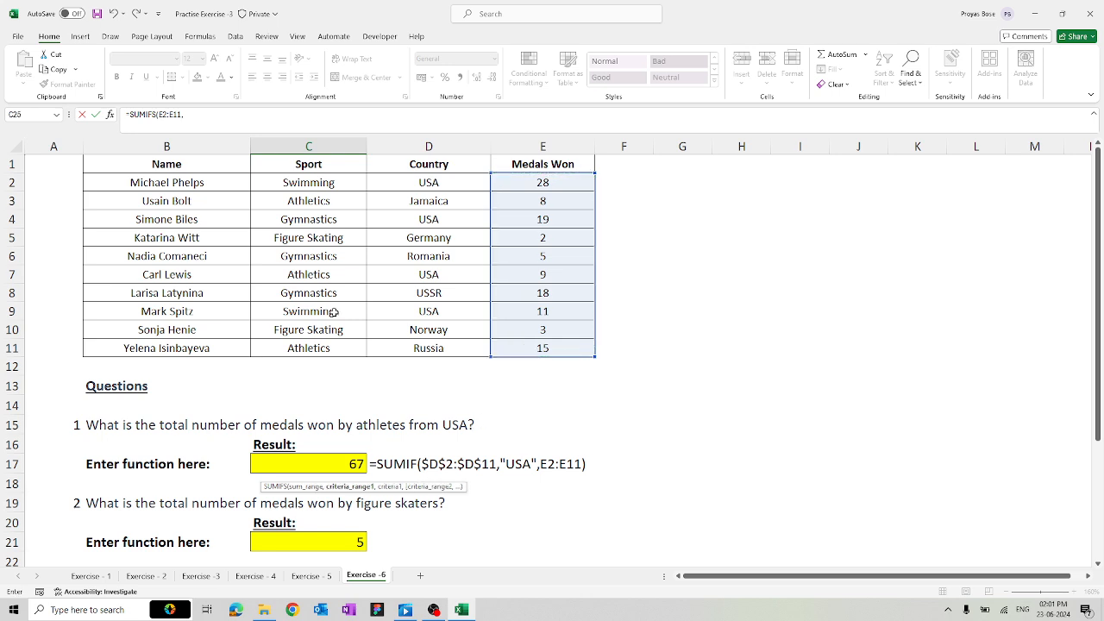
# Add the absolute country range $D$2:$D$11 with the criterion "USA" as the SUMIFS formula's first condition.
pyautogui.moveTo(426, 185); pyautogui.dragTo(408, 343)
pyautogui.press('F4')
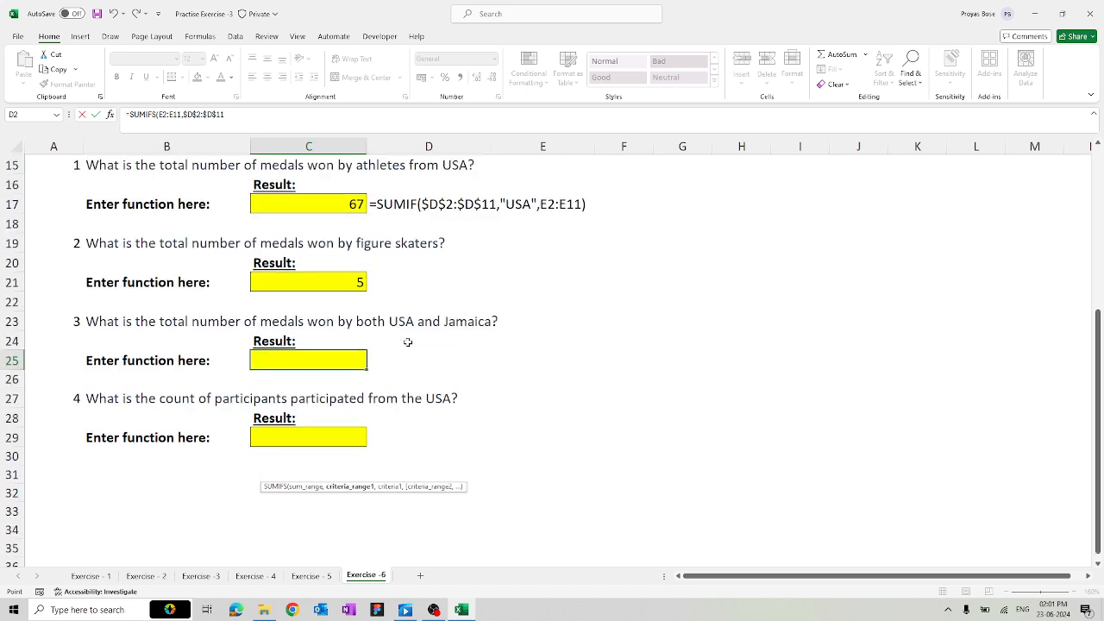
pyautogui.write(',')
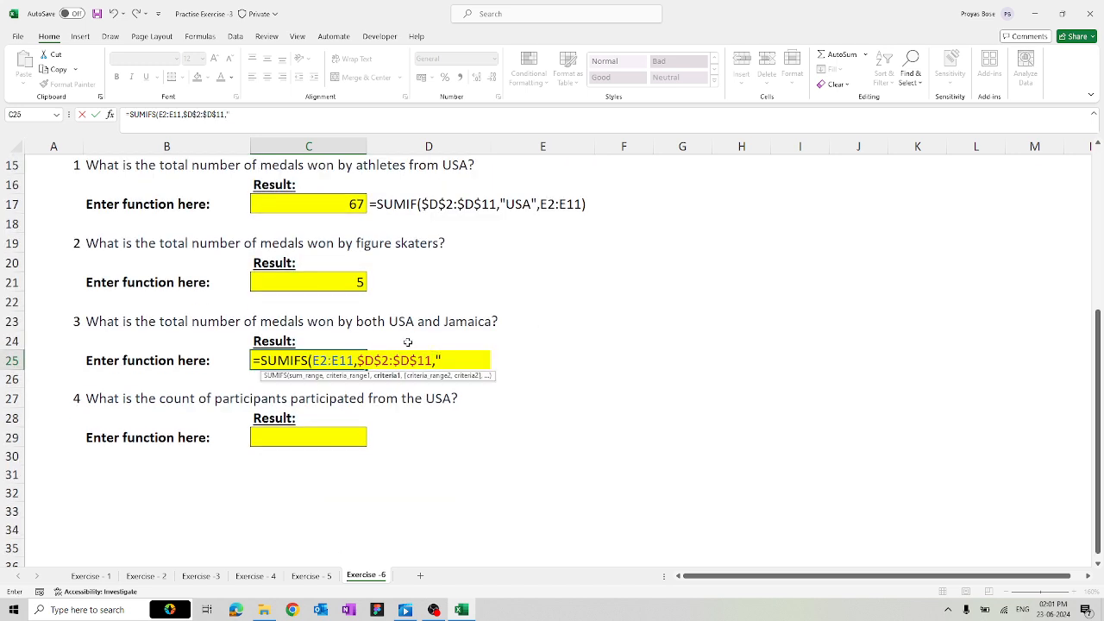
pyautogui.write('"USA",')
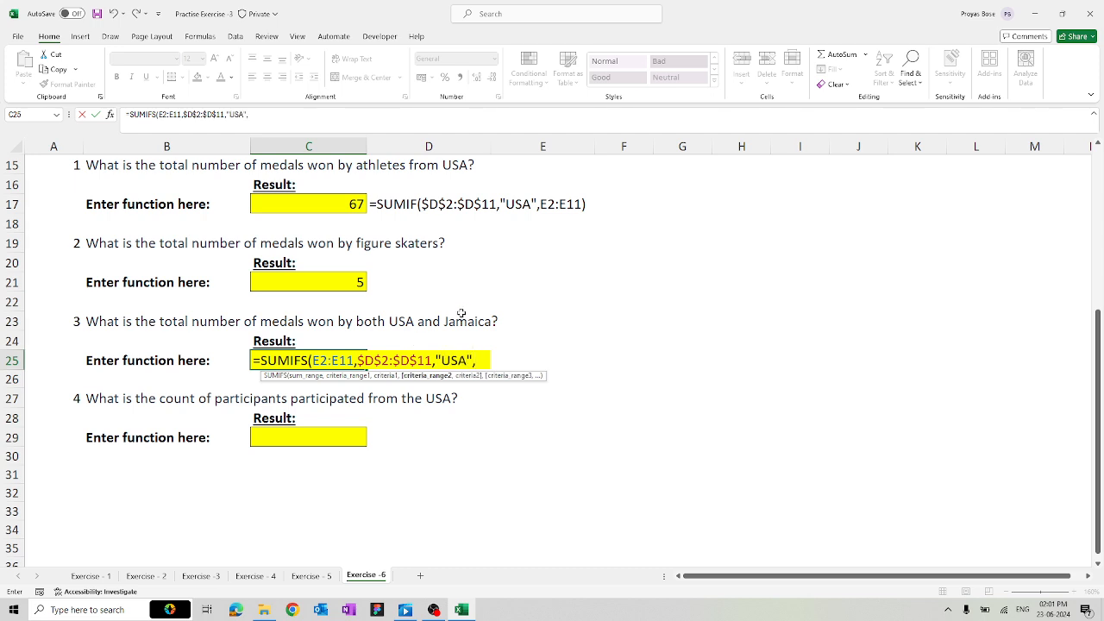
# Add $D$2:$D$11 with the criterion "Jamaica" as the second SUMIFS condition and enter the formula in C25.
pyautogui.scroll(5, 462, 313)
pyautogui.click(461, 182)
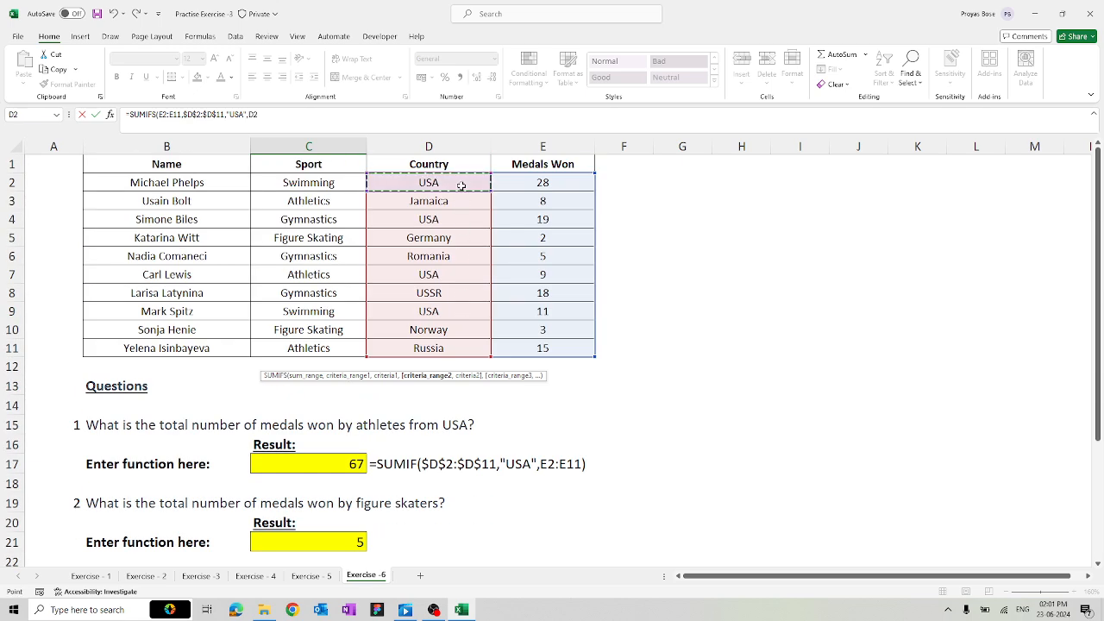
pyautogui.hotkey('ctrl', 'shift', 'Down')
pyautogui.press('F4')
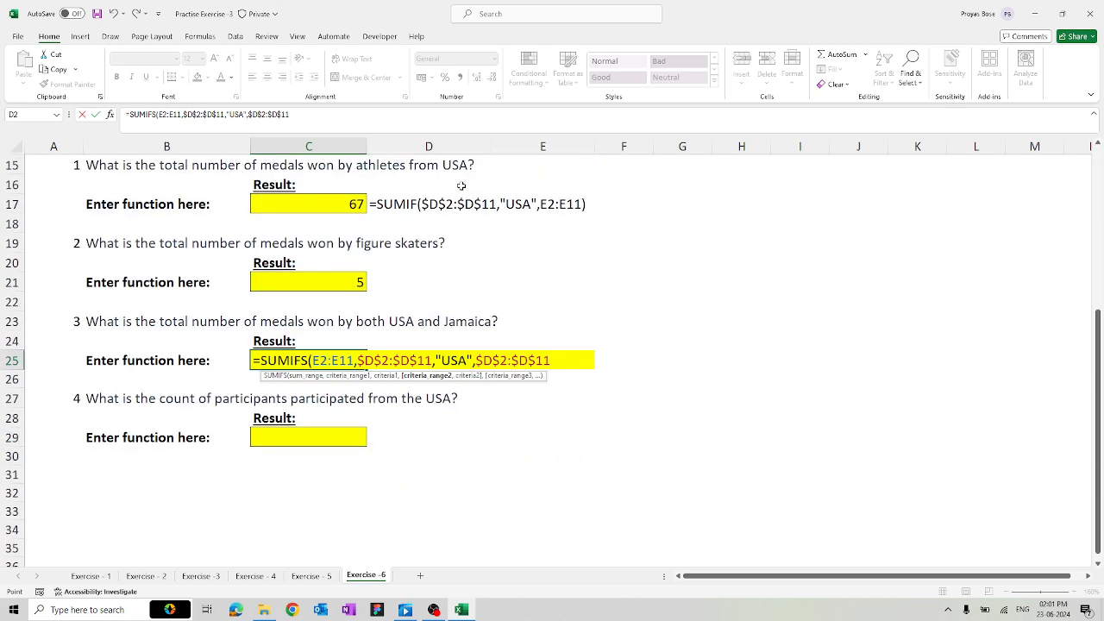
pyautogui.write(',')
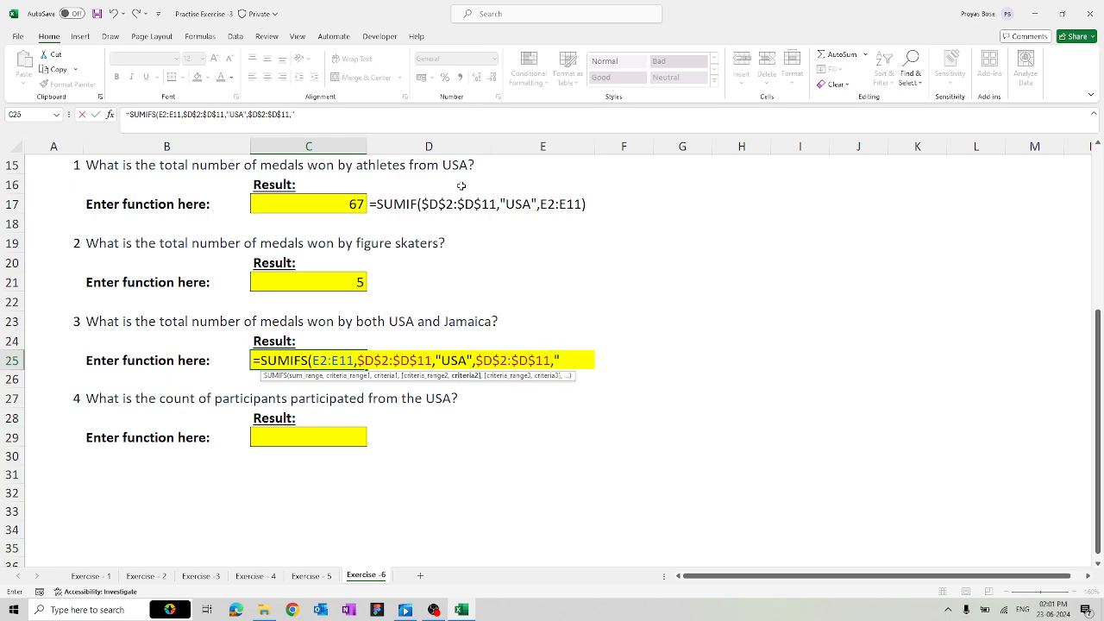
pyautogui.scroll(5, 462, 186)
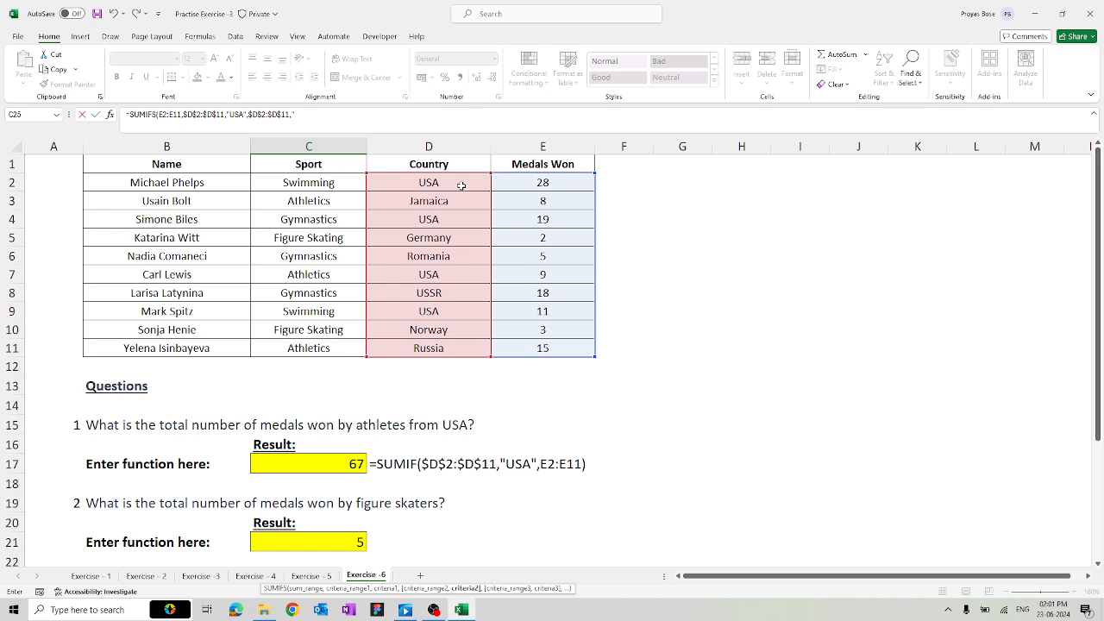
pyautogui.write('"Jamaica"')
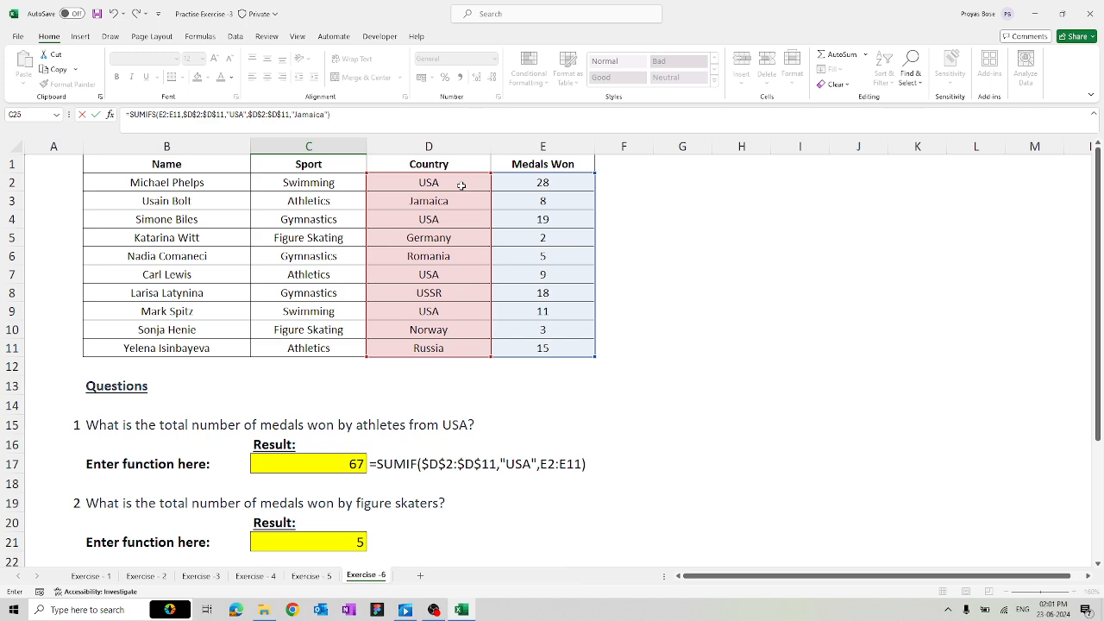
pyautogui.press('Return')
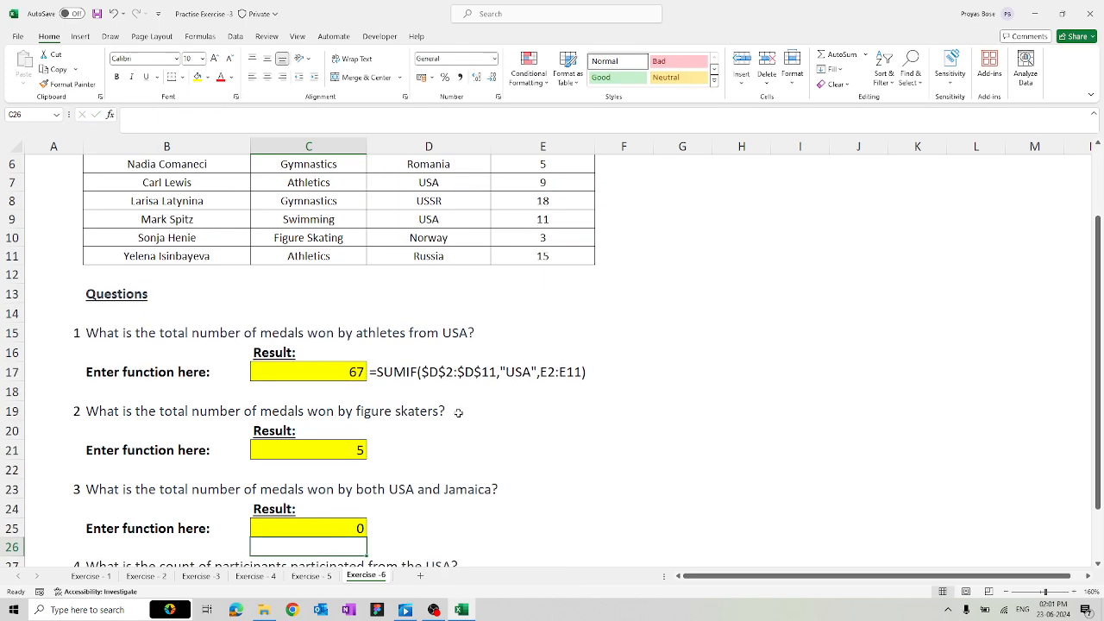
# Clear the SUMIFS formula from question 3's answer cell C25.
pyautogui.scroll(-5, 459, 414)
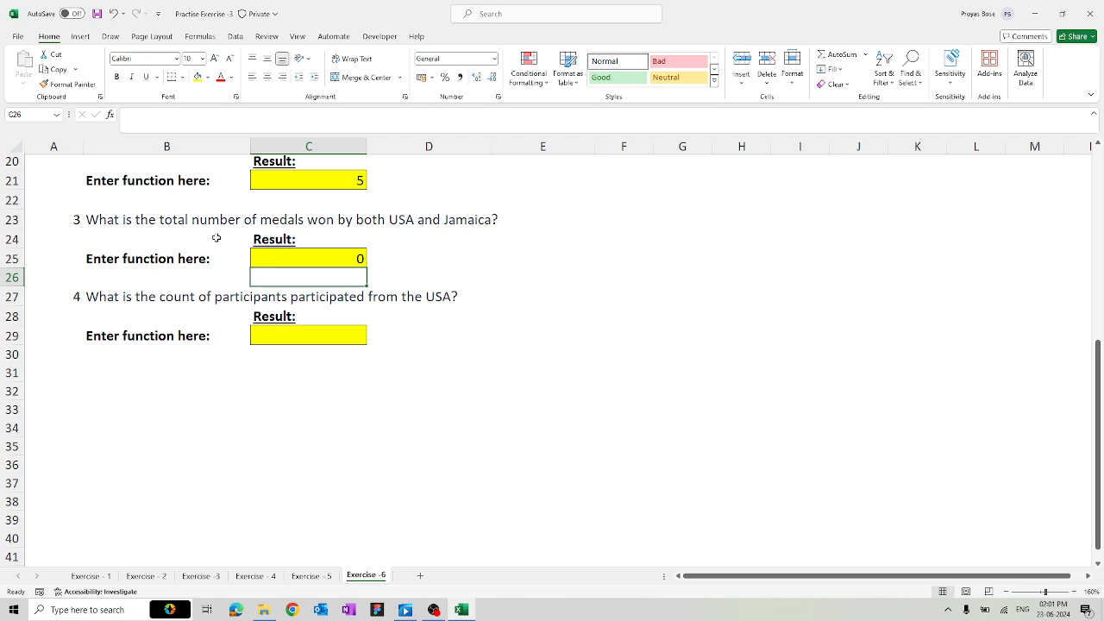
pyautogui.click(290, 257)
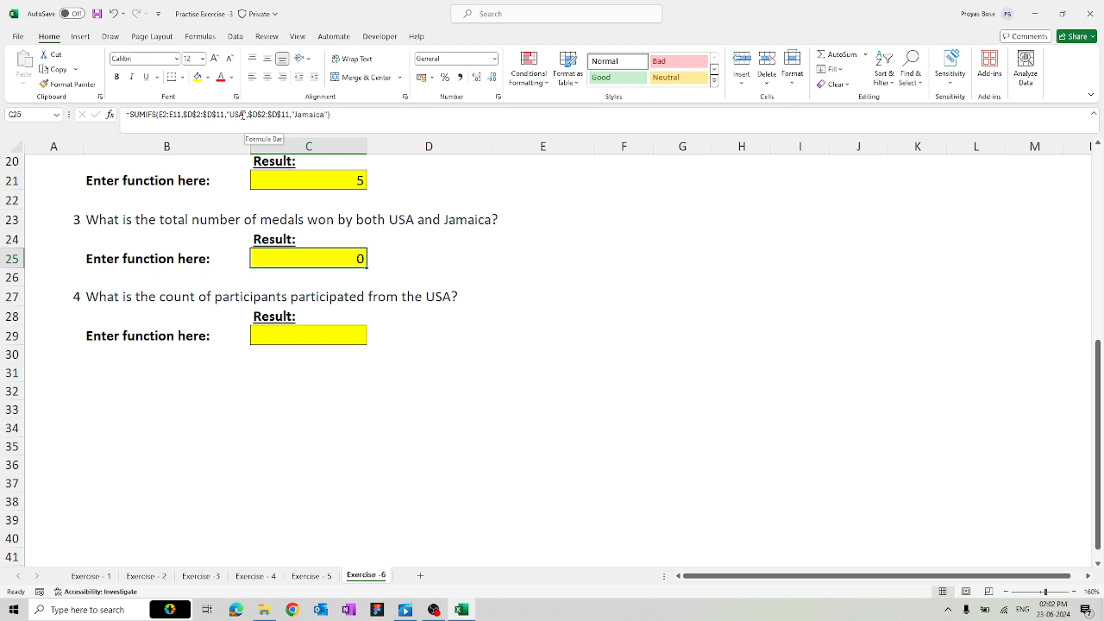
pyautogui.moveTo(341, 111); pyautogui.dragTo(126, 114)
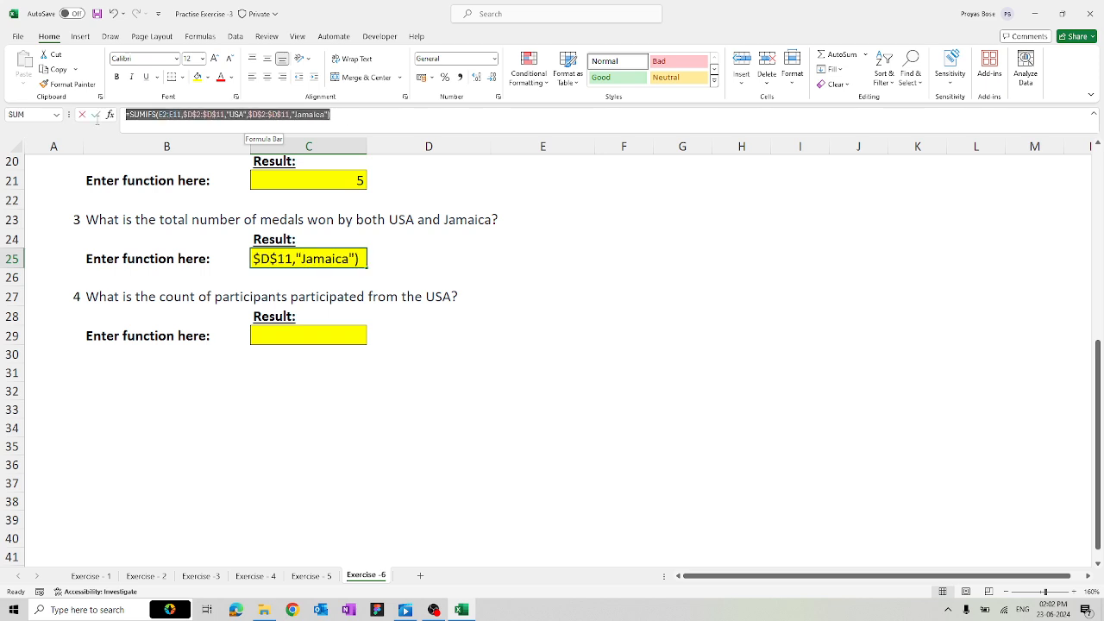
pyautogui.press('BackSpace')
pyautogui.click(396, 294)
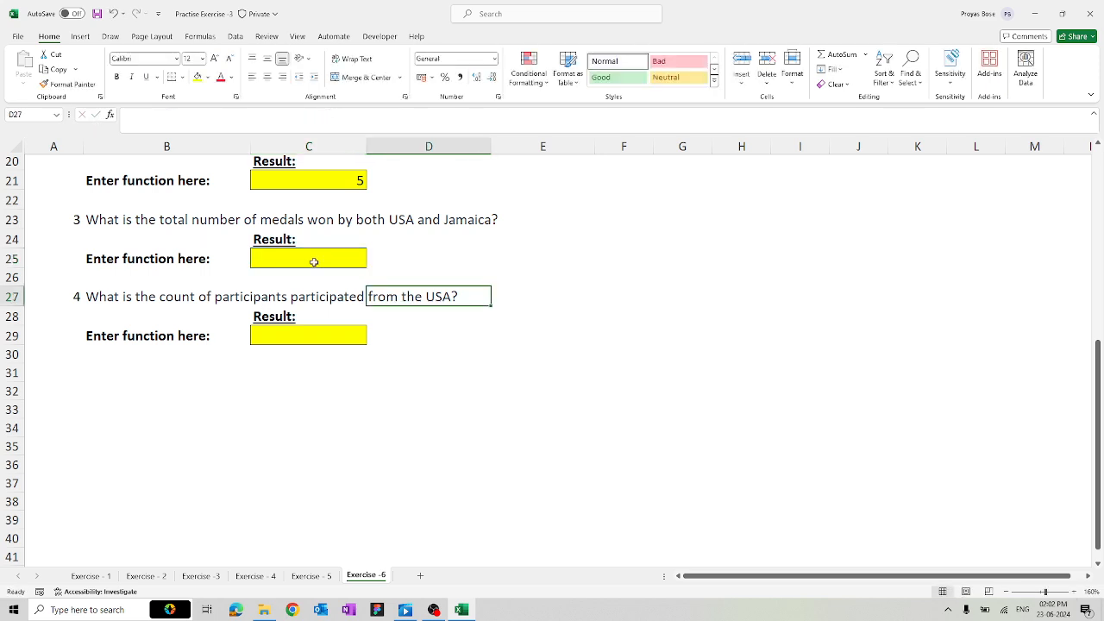
# Begin a SUMIF formula in C25 with the absolute country range $D$2:$D$11 as its range.
pyautogui.doubleClick(314, 261)
pyautogui.write('=sum')
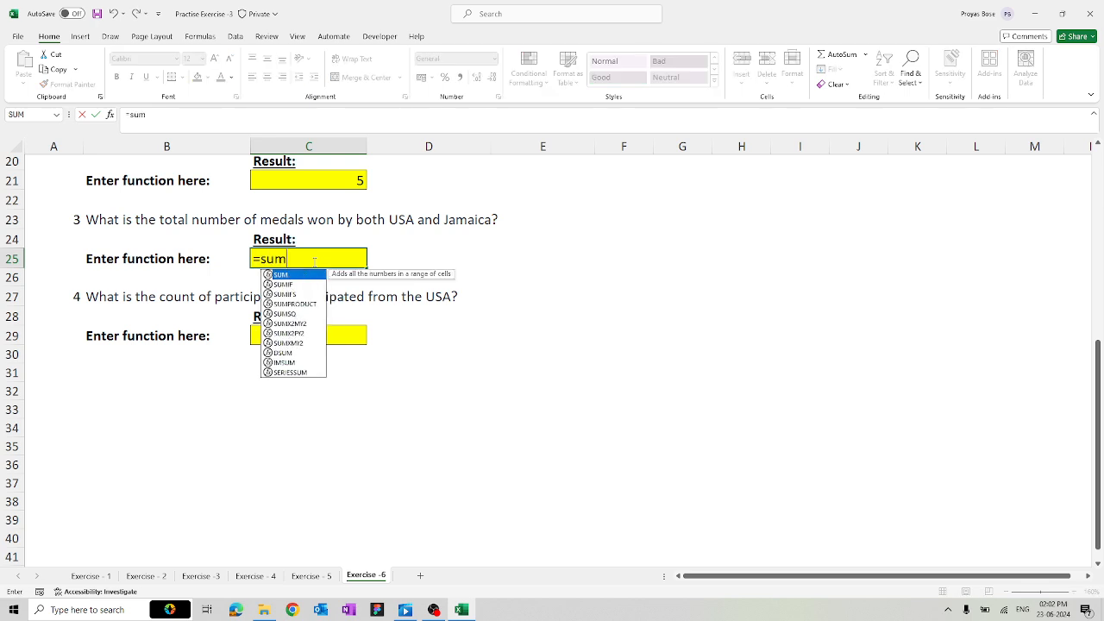
pyautogui.press('Down')
pyautogui.press('Tab')
pyautogui.scroll(6, 404, 241)
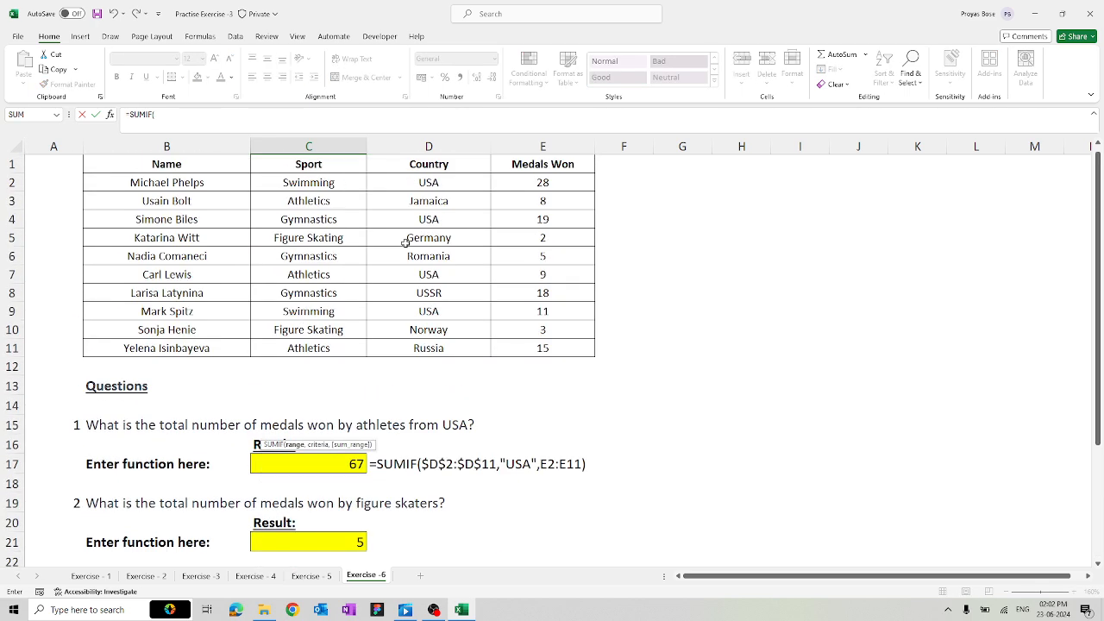
pyautogui.click(432, 182)
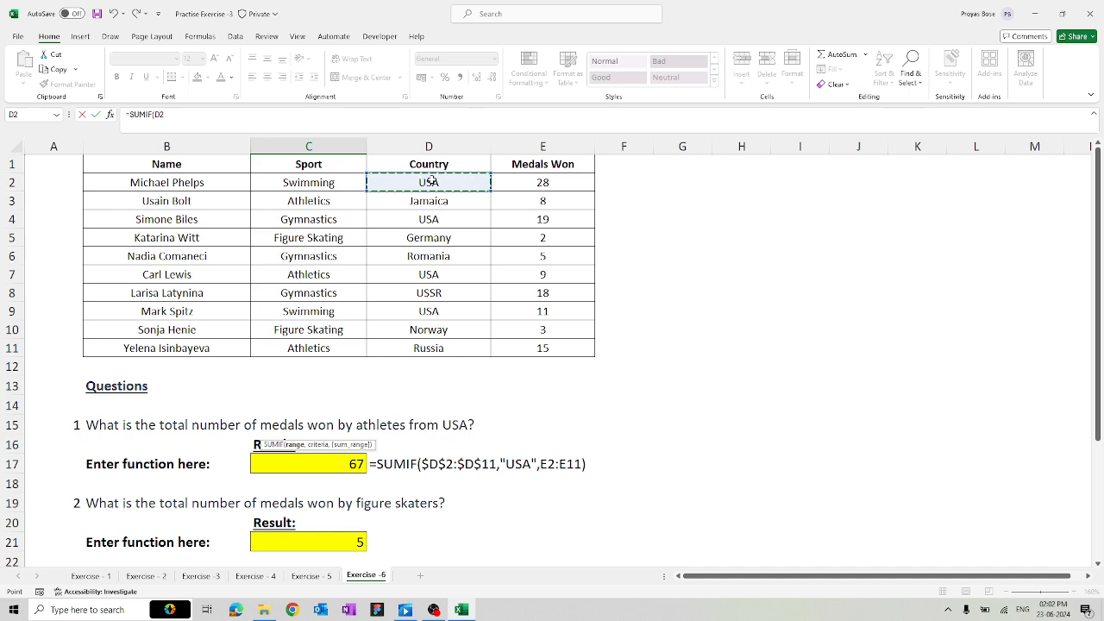
pyautogui.hotkey('ctrl', 'shift', 'Down')
pyautogui.press('F4')
pyautogui.write(',')
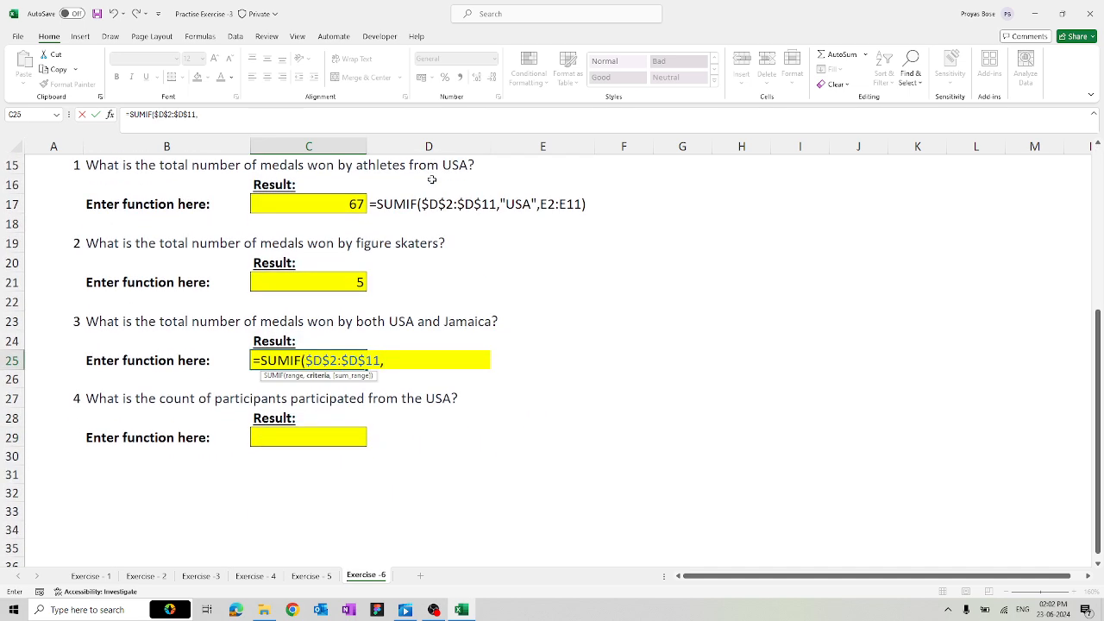
# Complete the first SUMIF in C25 with the criterion "USA" and the medals range E2:E11 as sum range.
pyautogui.write('"USA",')
pyautogui.scroll(5, 561, 231)
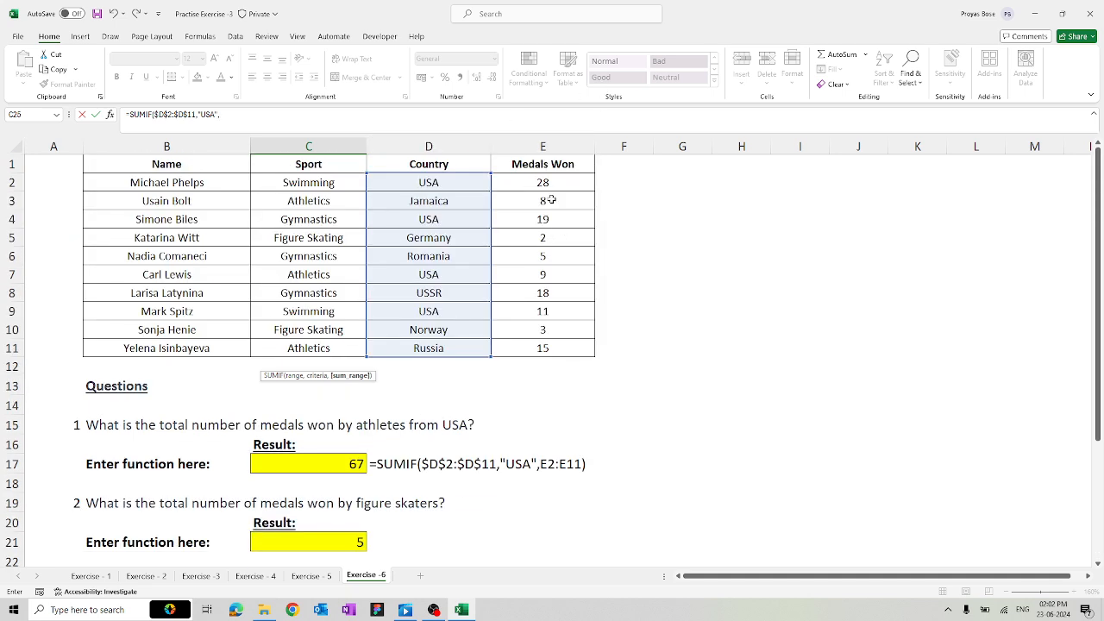
pyautogui.click(547, 183)
pyautogui.hotkey('ctrl', 'shift', 'Down')
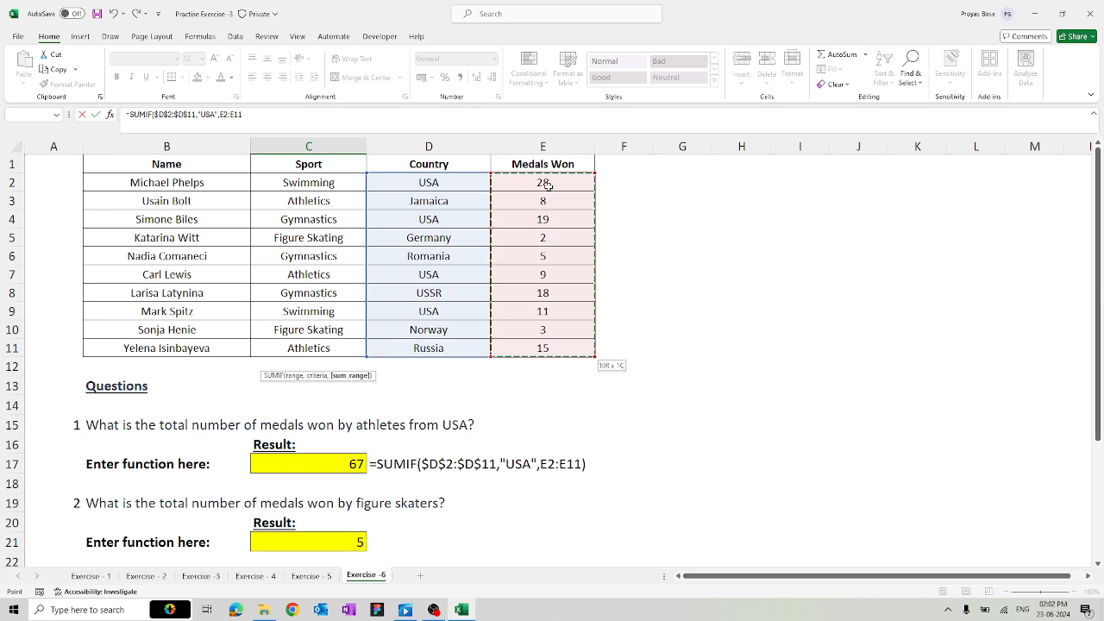
pyautogui.write(')')
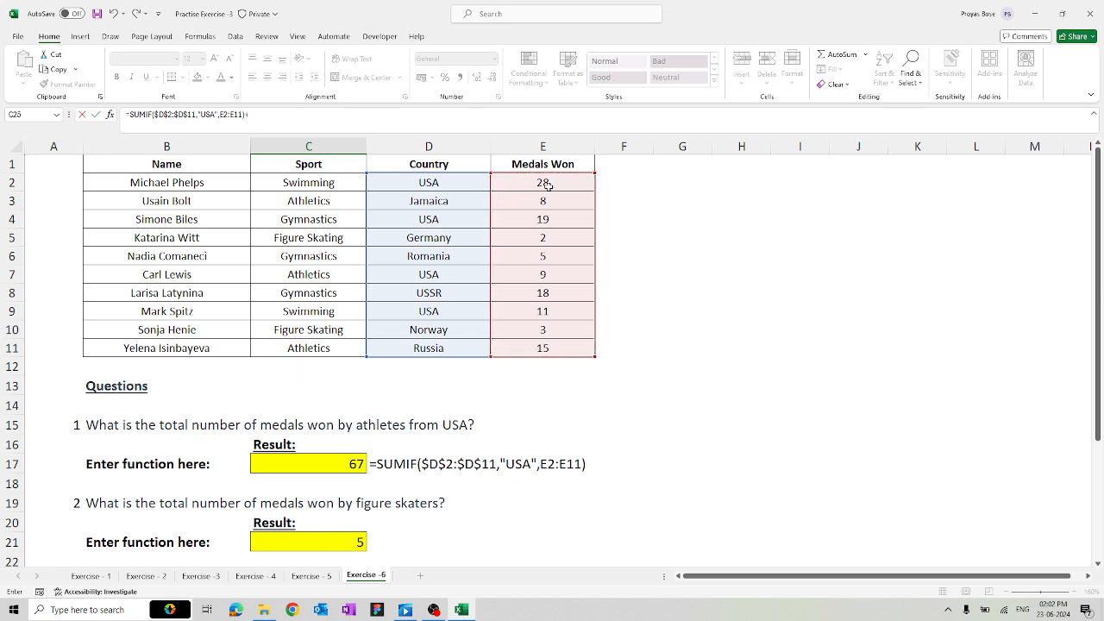
# Add a second SUMIF to the C25 formula with a plus sign, using $D$2:$D$11 as its range.
pyautogui.write('+sum')
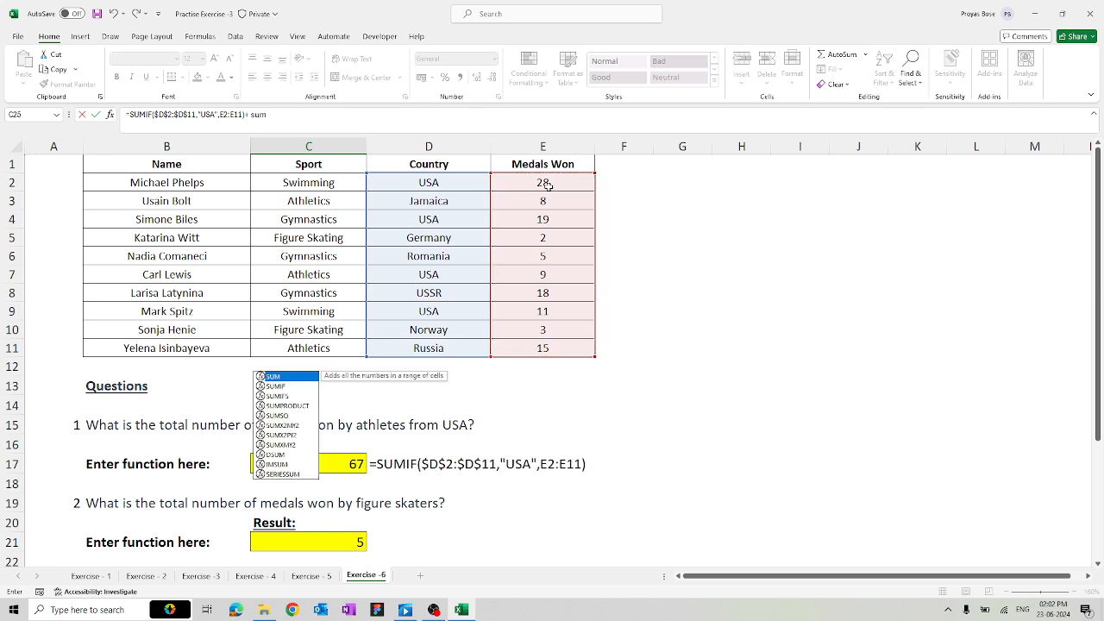
pyautogui.press('Down')
pyautogui.press('Tab')
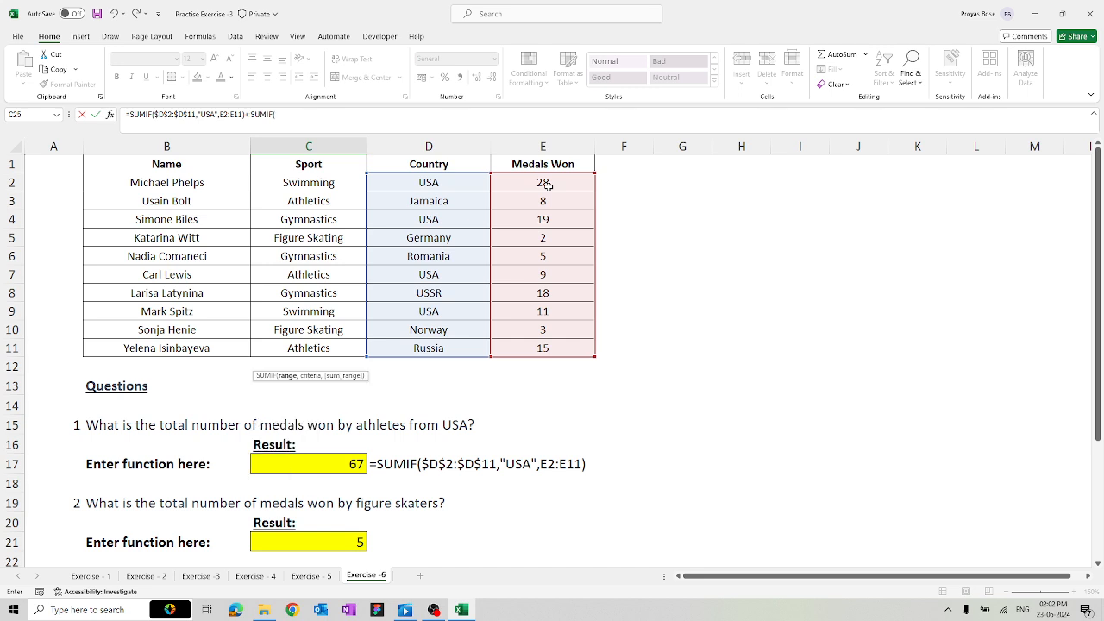
pyautogui.click(475, 186)
pyautogui.hotkey('ctrl', 'shift', 'Down')
pyautogui.press('F4')
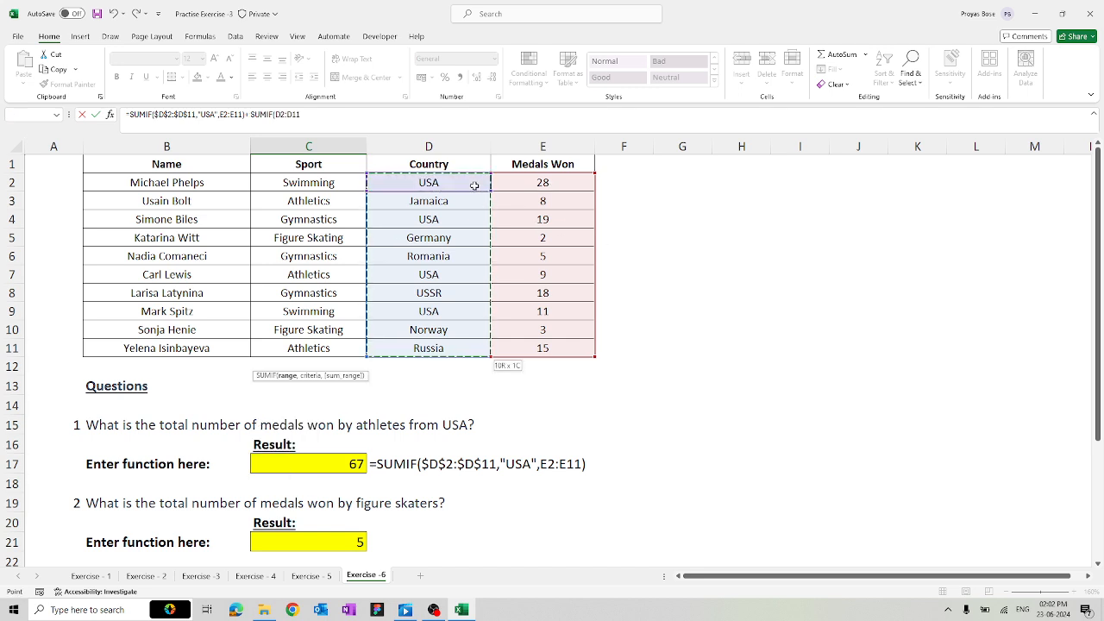
pyautogui.write(',')
# Finish the second SUMIF with the criterion "Jamaica" and sum range E2:E11, and enter the formula in C25.
pyautogui.scroll(5, 475, 190)
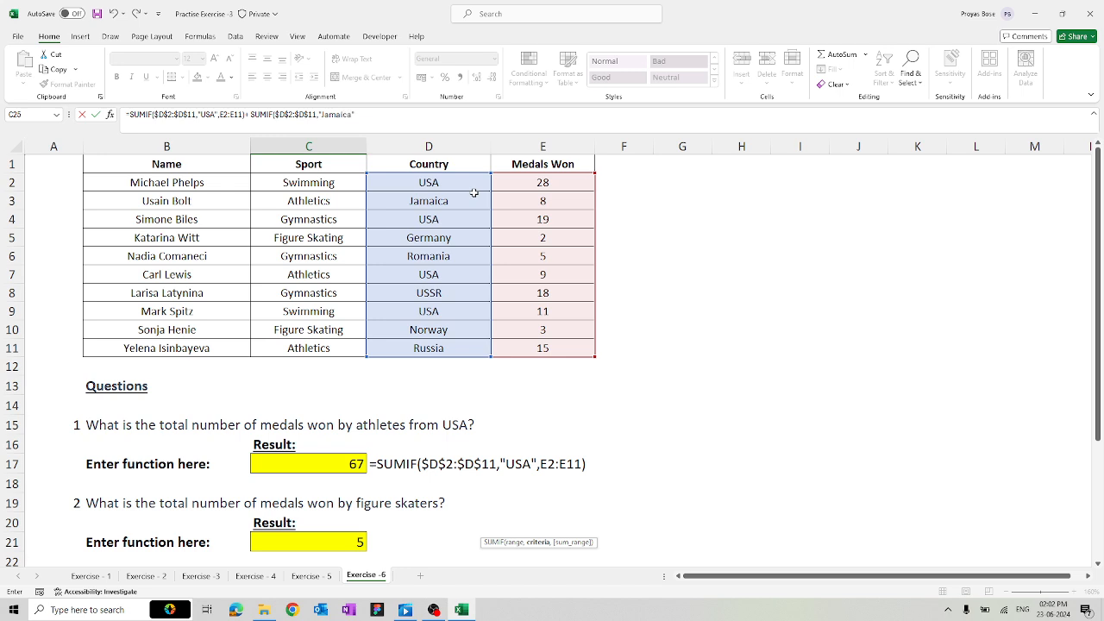
pyautogui.write('"Jamaica",')
pyautogui.click(524, 182)
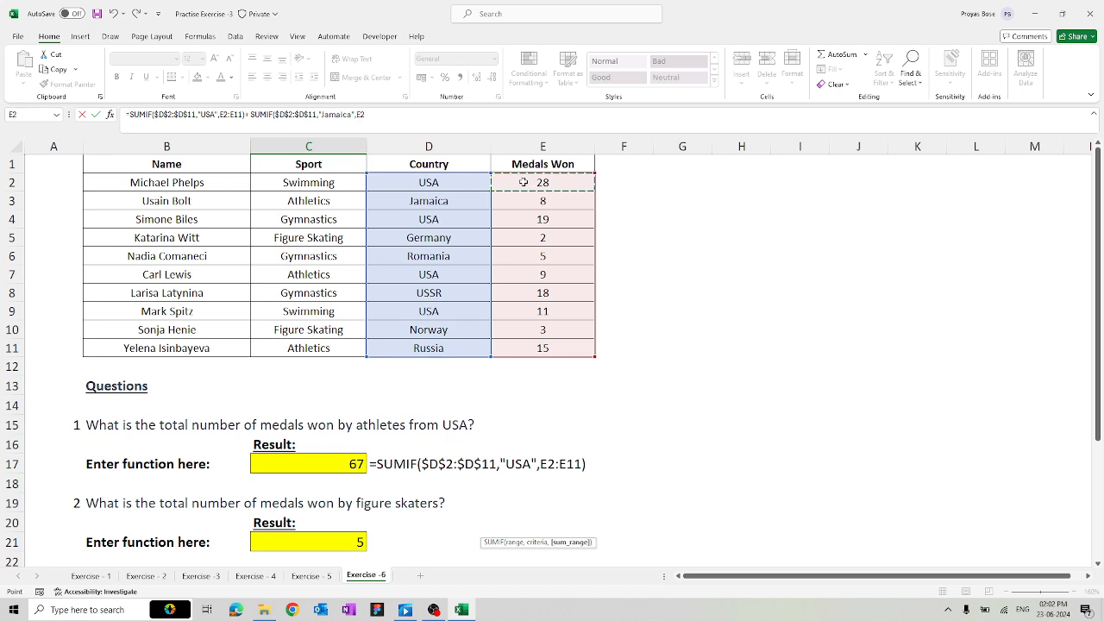
pyautogui.write(':E11)')
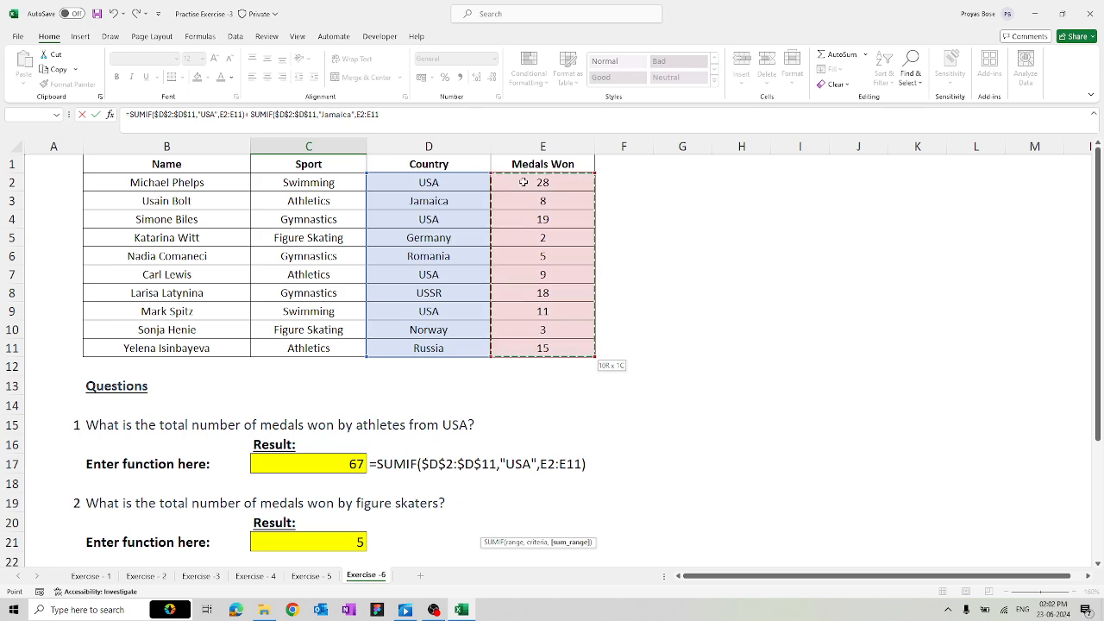
pyautogui.press('Return')
# Begin a COUNTIF formula in question 4's answer cell C29.
pyautogui.scroll(-2, 475, 454)
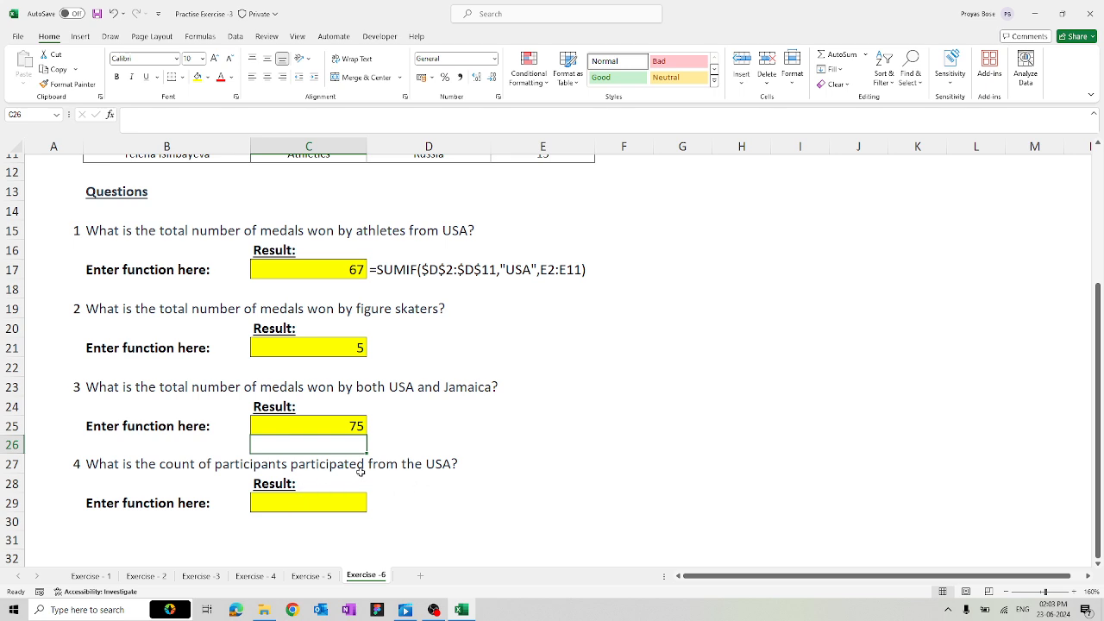
pyautogui.click(303, 503)
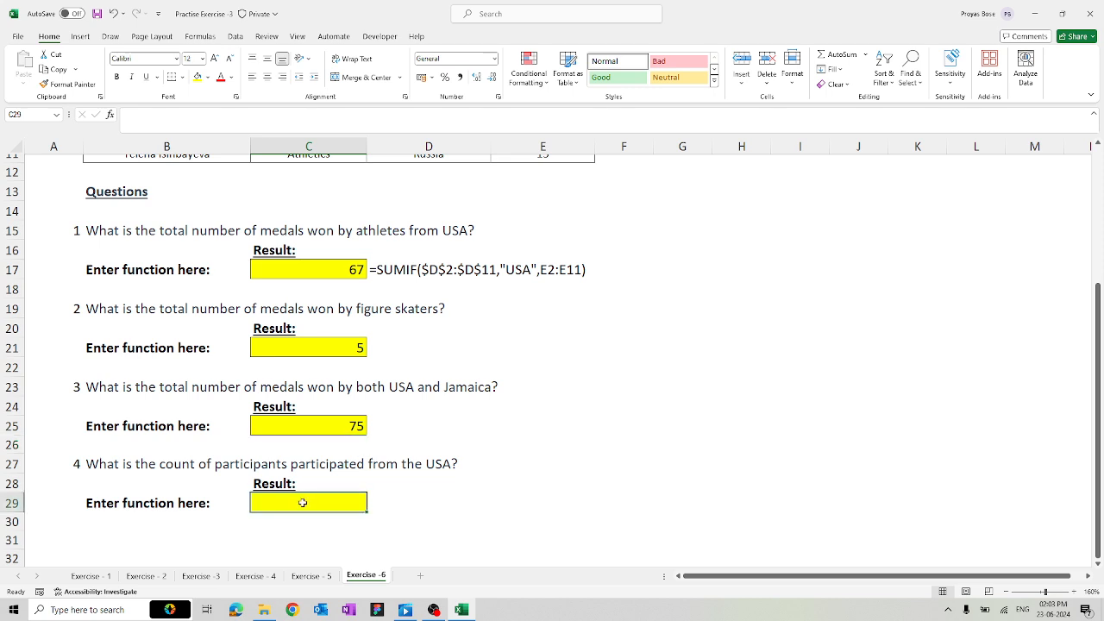
pyautogui.write('=count')
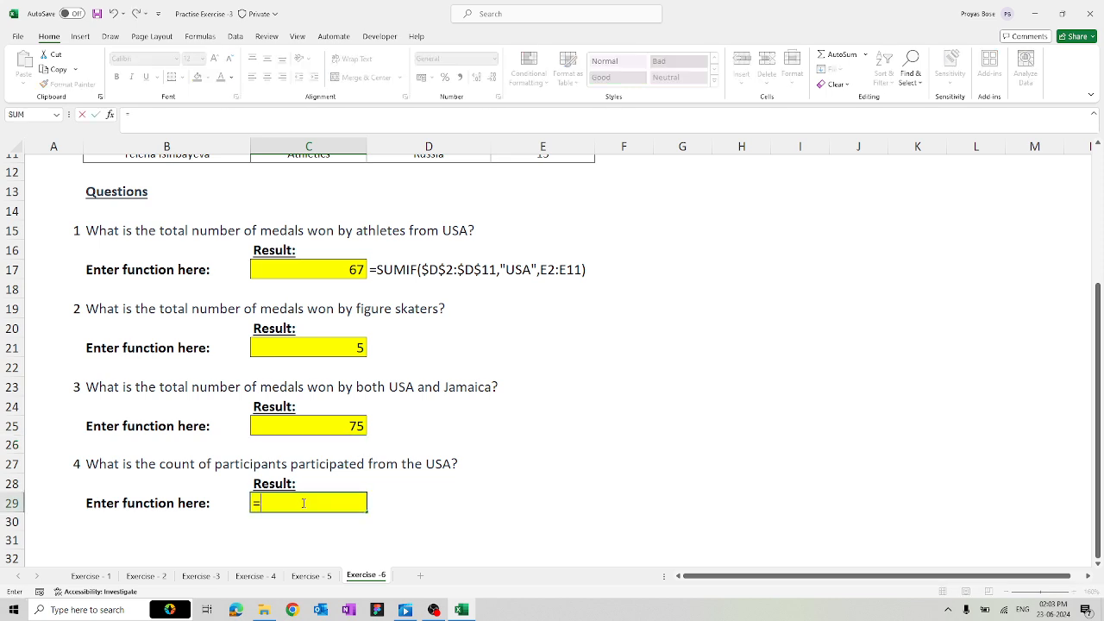
pyautogui.press('Down')
pyautogui.press('Down')
pyautogui.press('Down')
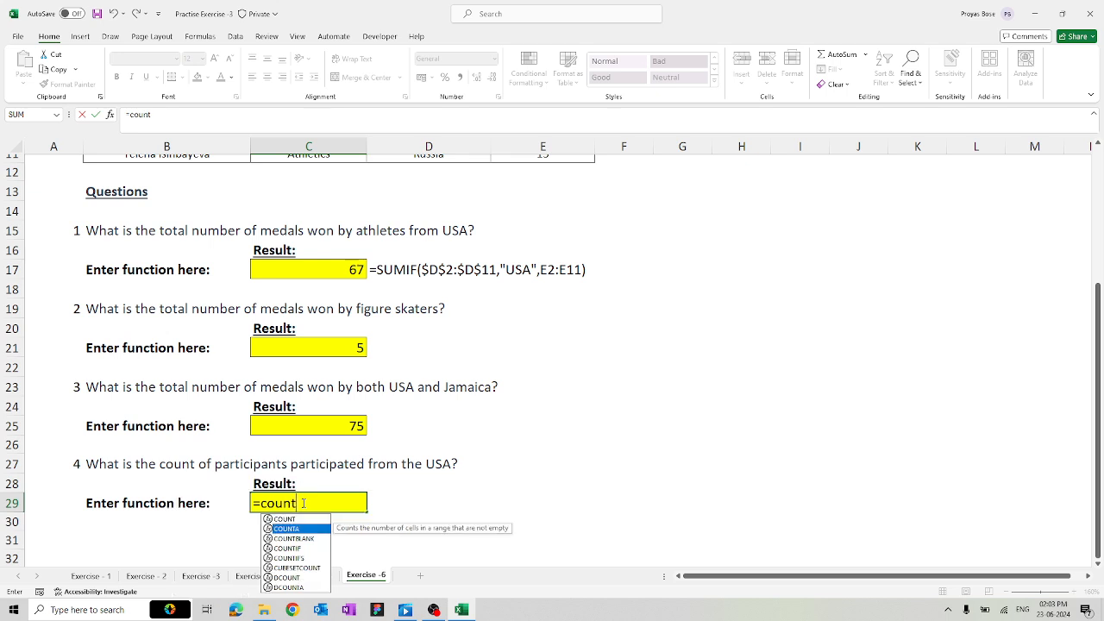
pyautogui.press('Tab')
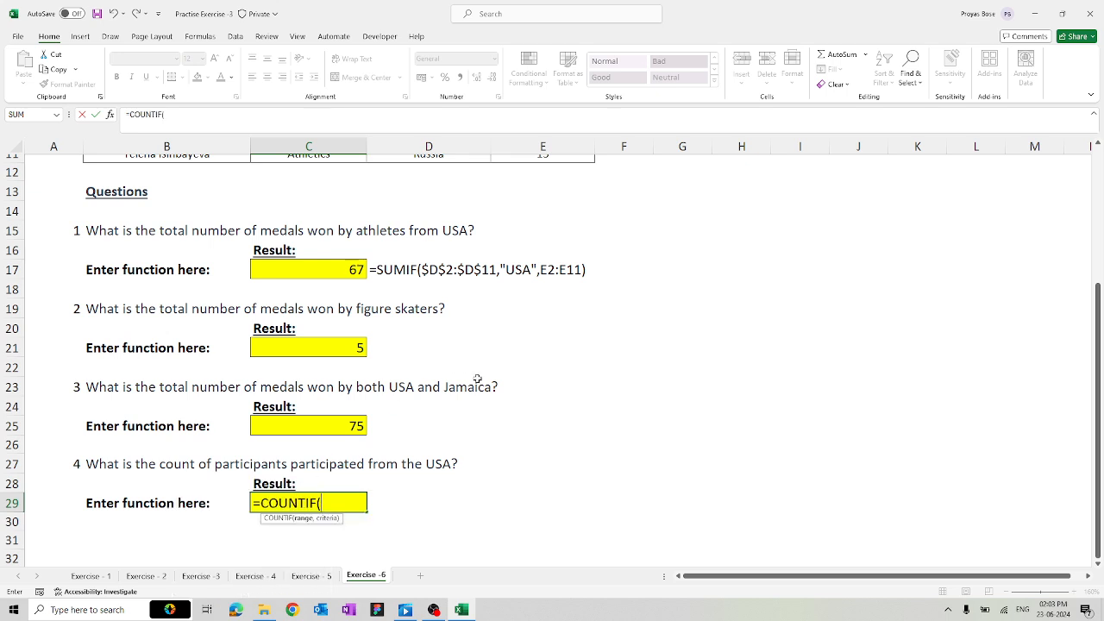
# Complete the COUNTIF formula in C29 with the range $D$2:$D$11 and the criterion "USA", and enter it.
pyautogui.scroll(4, 476, 377)
pyautogui.click(450, 179)
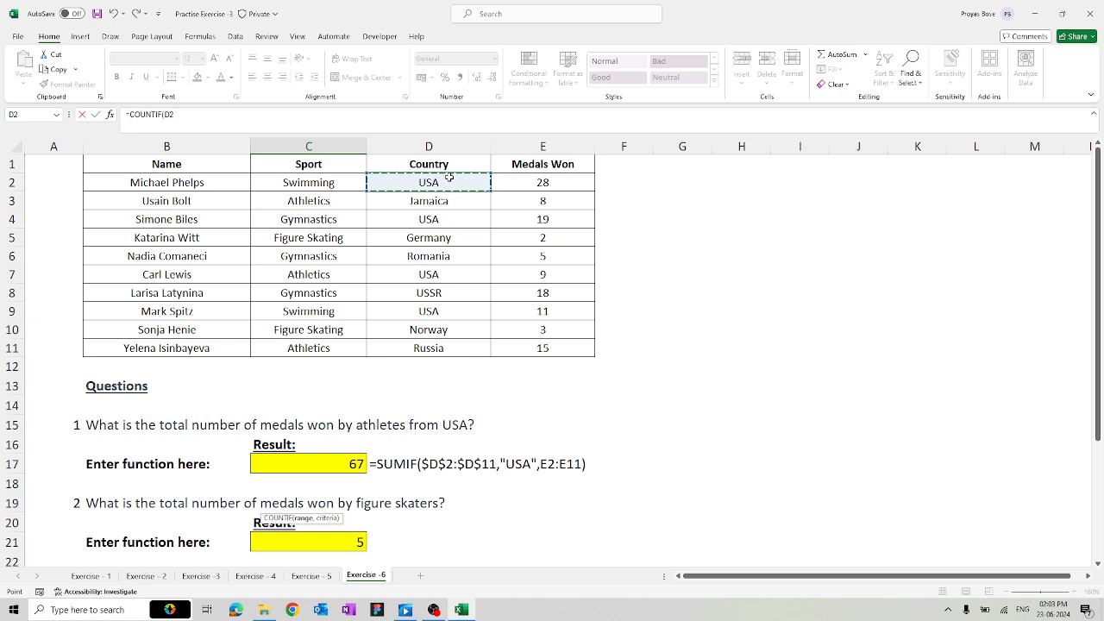
pyautogui.hotkey('ctrl', 'shift', 'Down')
pyautogui.press('F4')
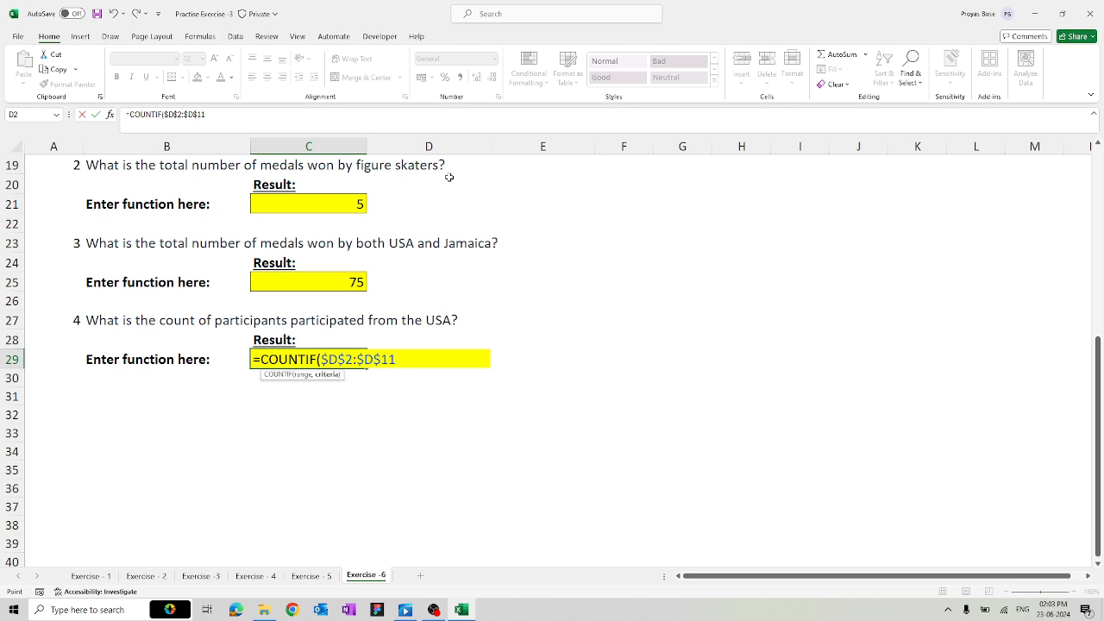
pyautogui.write(',')
pyautogui.scroll(6, 512, 274)
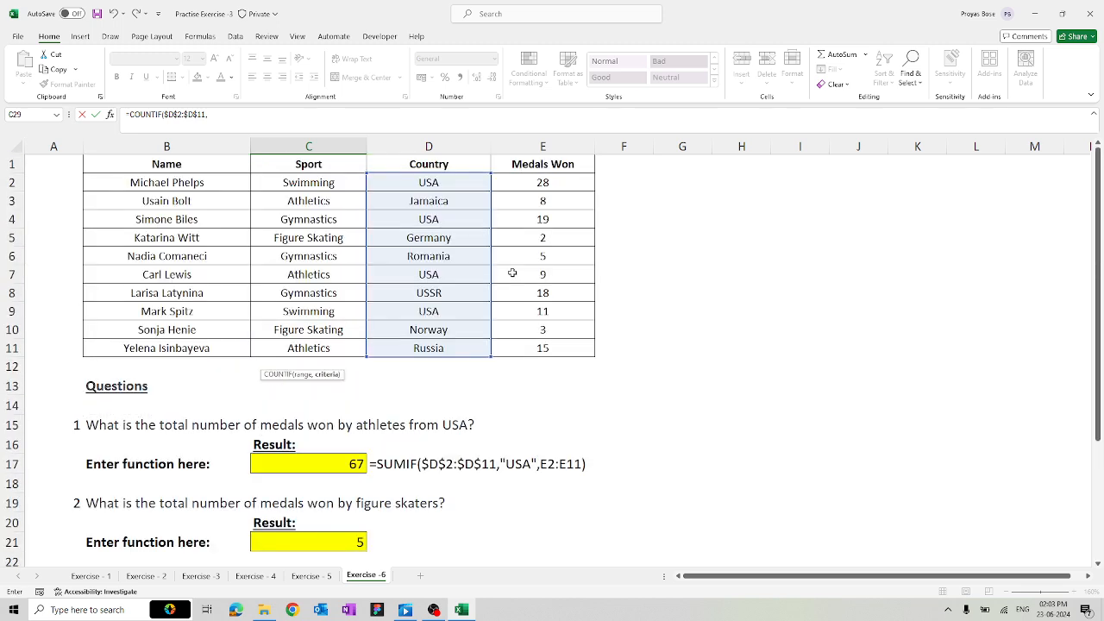
pyautogui.write('"USA')
pyautogui.press('Return')
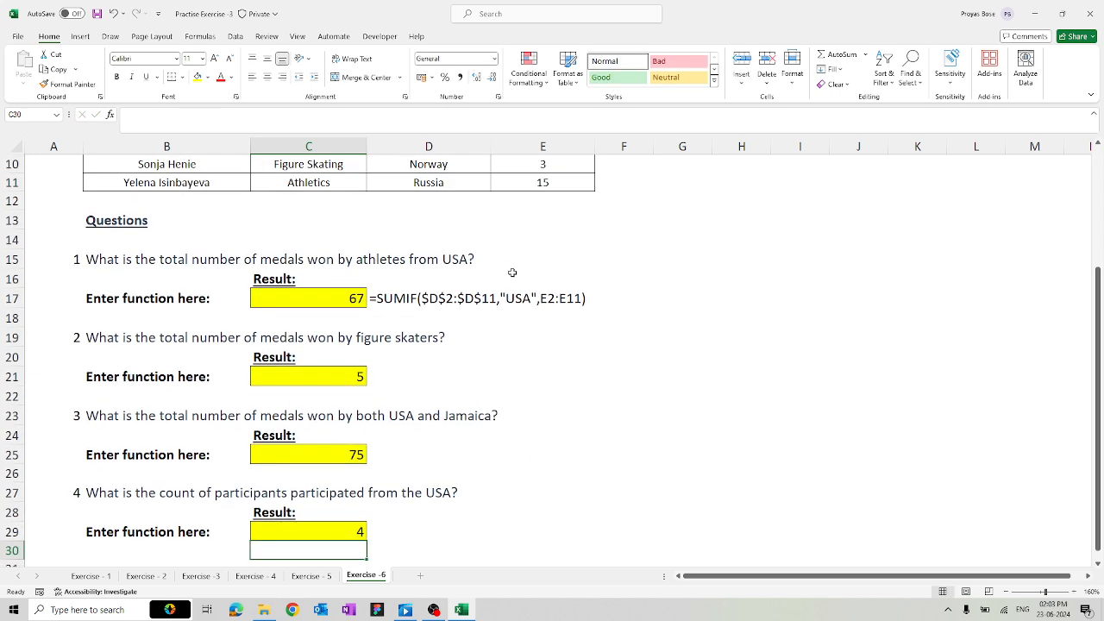
# Review the formula in C29 and look back through the solved sheets from Exercise - 5 to Exercise - 1.
pyautogui.click(337, 529)
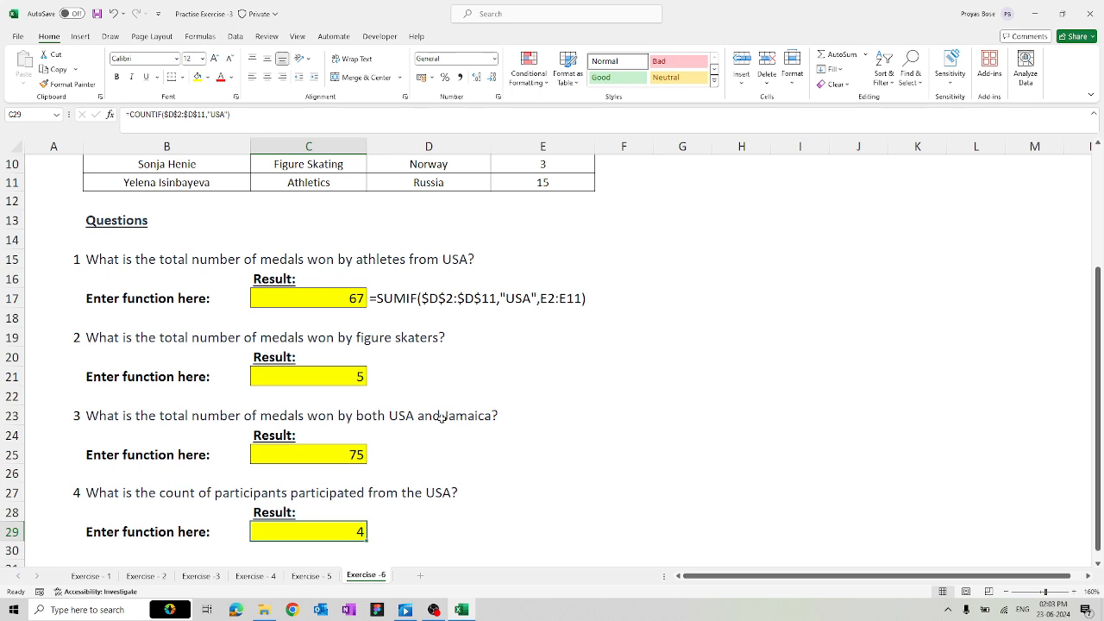
pyautogui.scroll(3, 442, 418)
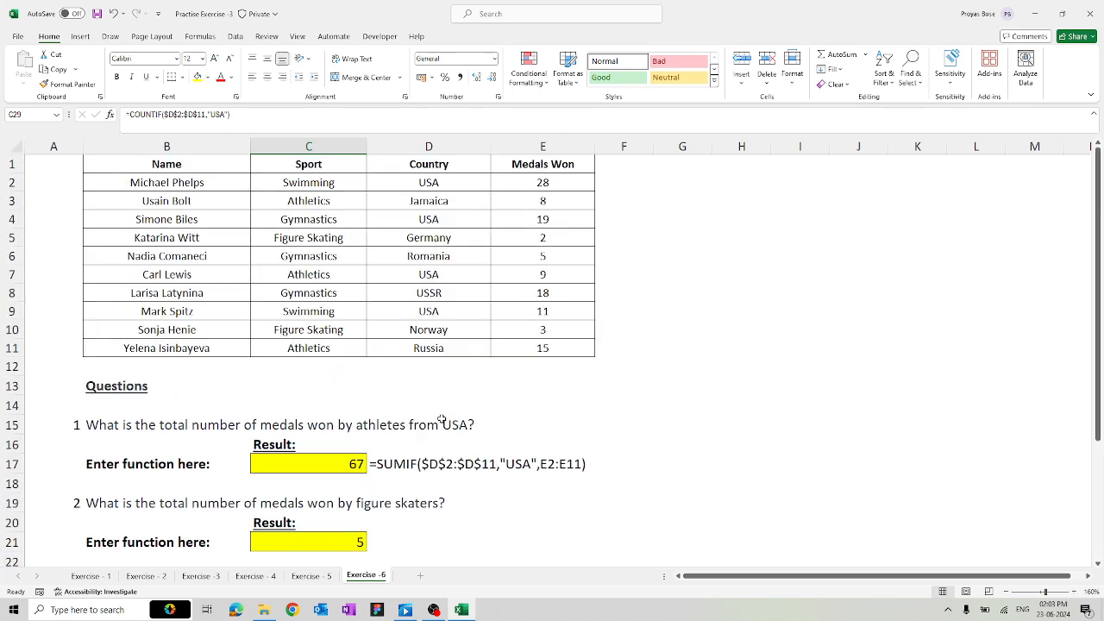
pyautogui.click(313, 577)
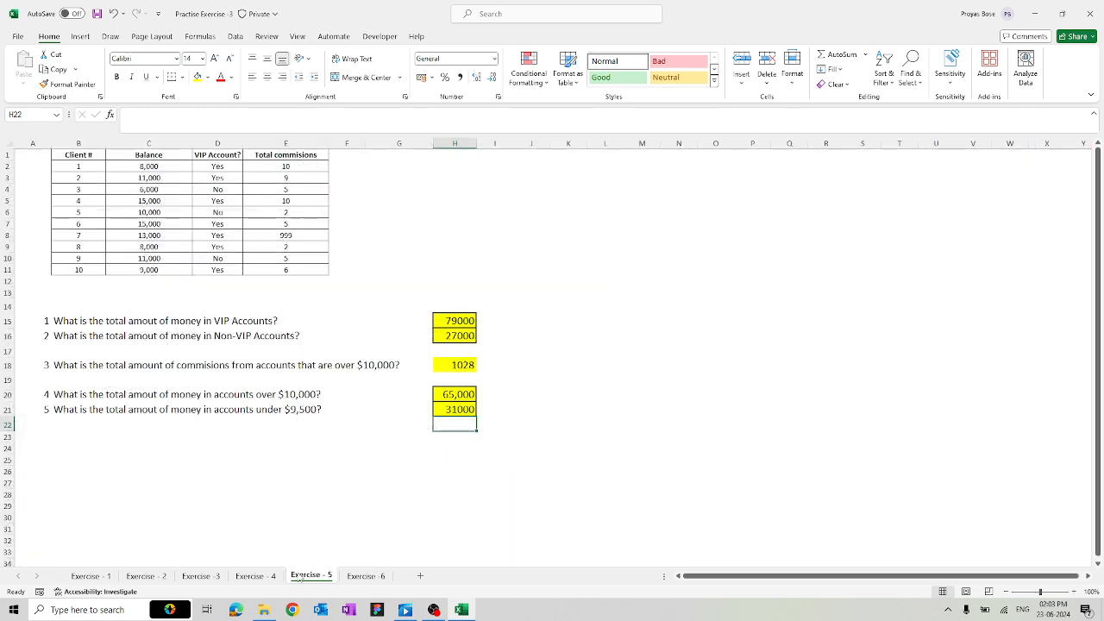
pyautogui.click(272, 577)
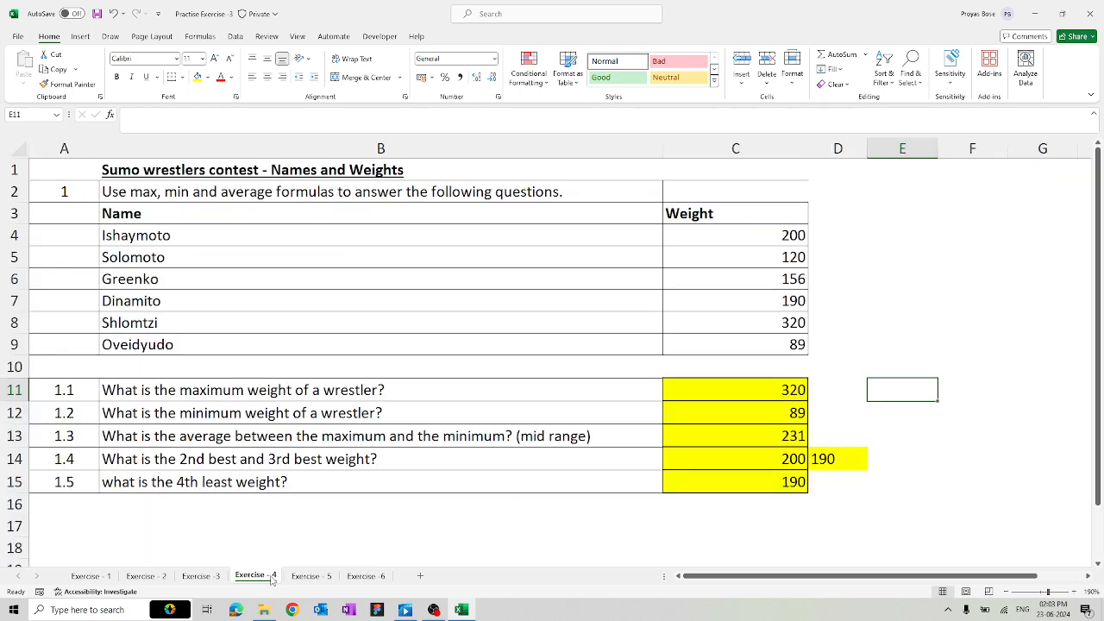
pyautogui.click(212, 576)
pyautogui.click(131, 576)
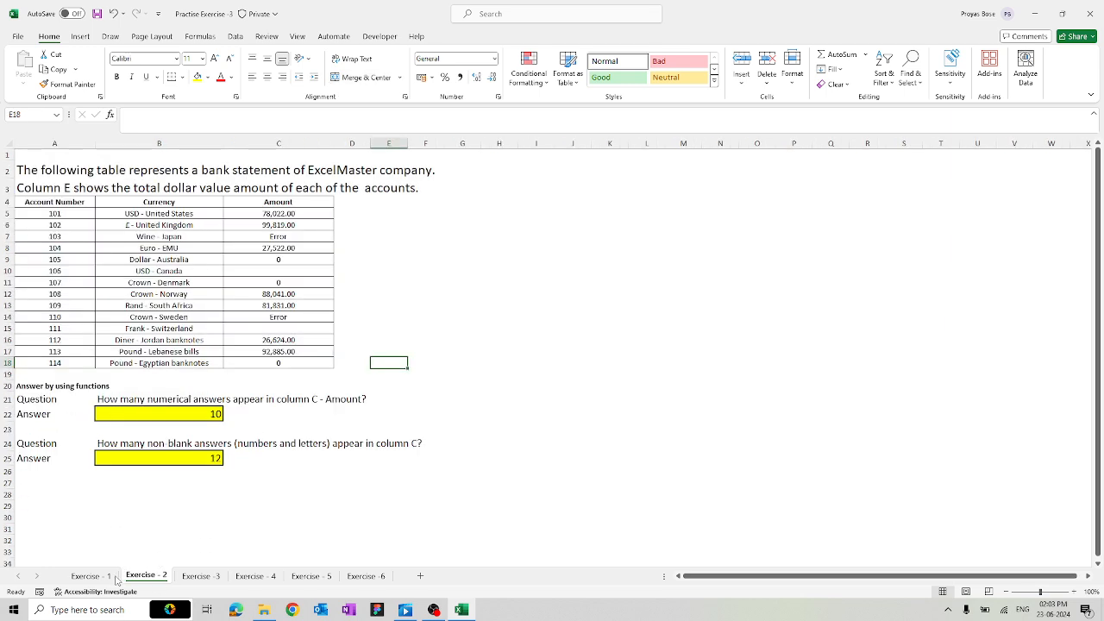
pyautogui.click(95, 577)
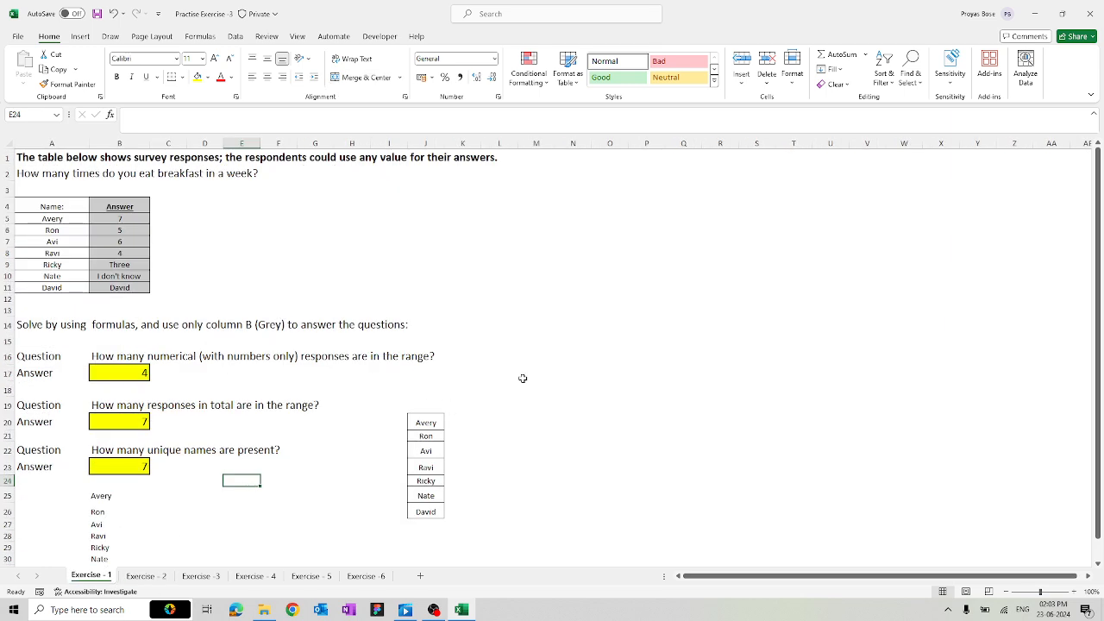